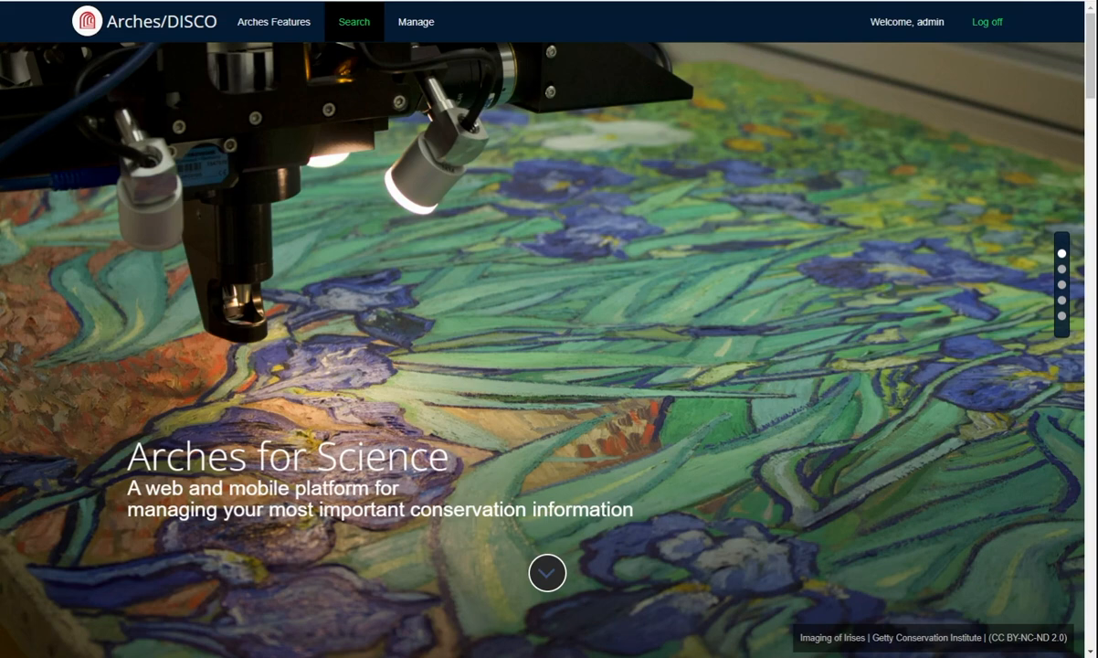
Step: Open the Search page listing 2130 resources and bring up the Add New Resource flyout
click(355, 22)
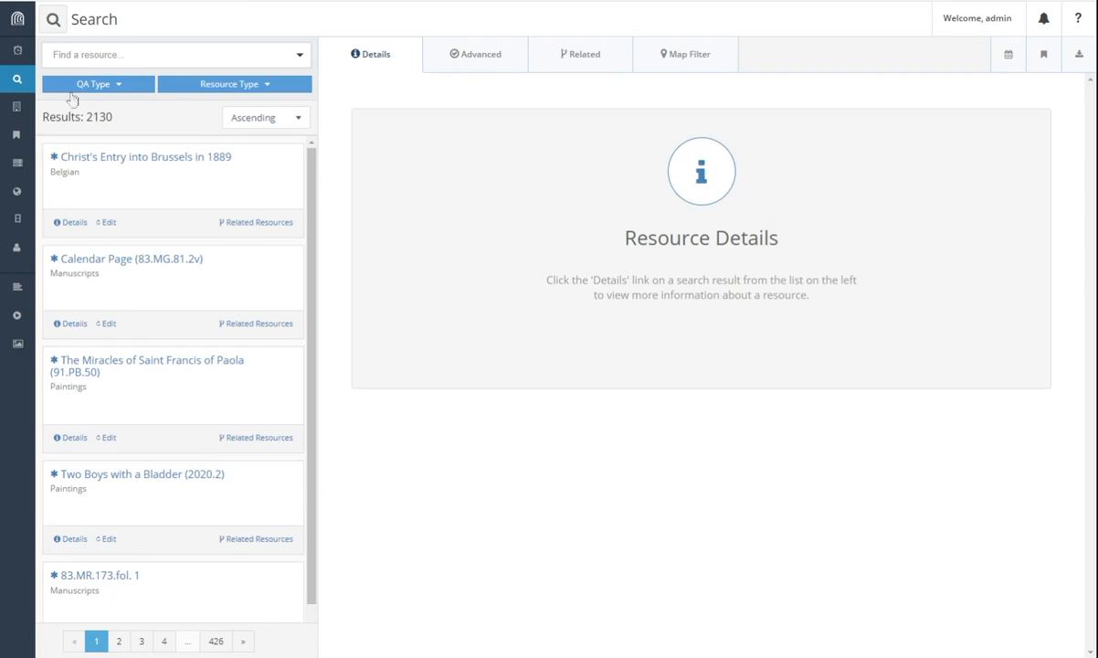
mouse_move(15, 108)
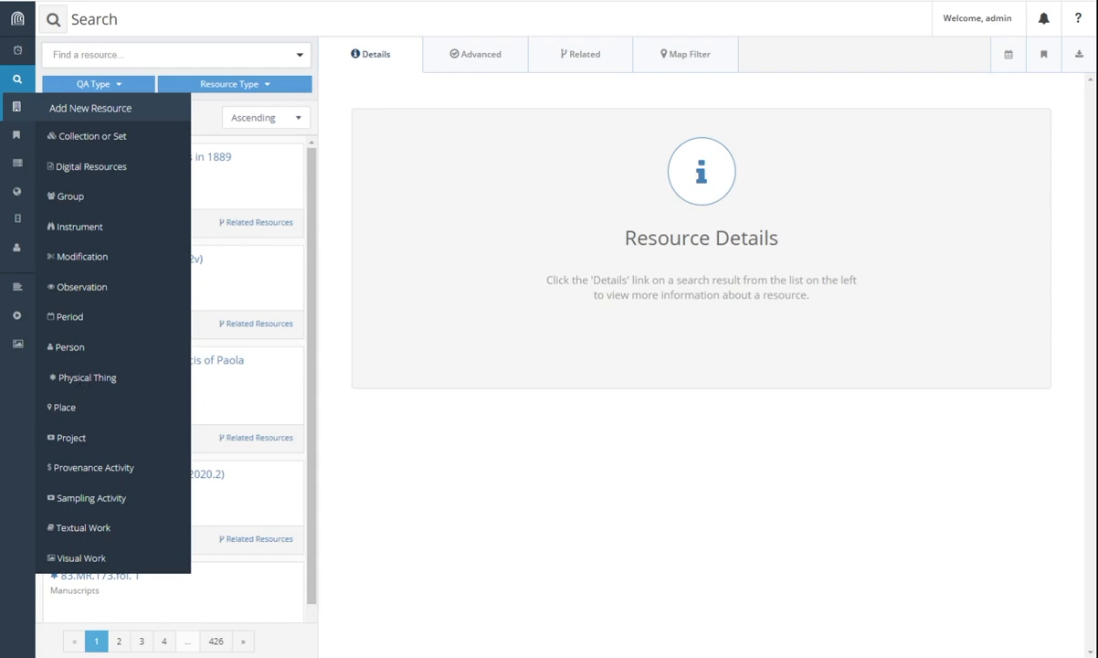
Step: Create a new Physical Thing and review its Name Type and Name Language lists, keeping English
click(81, 377)
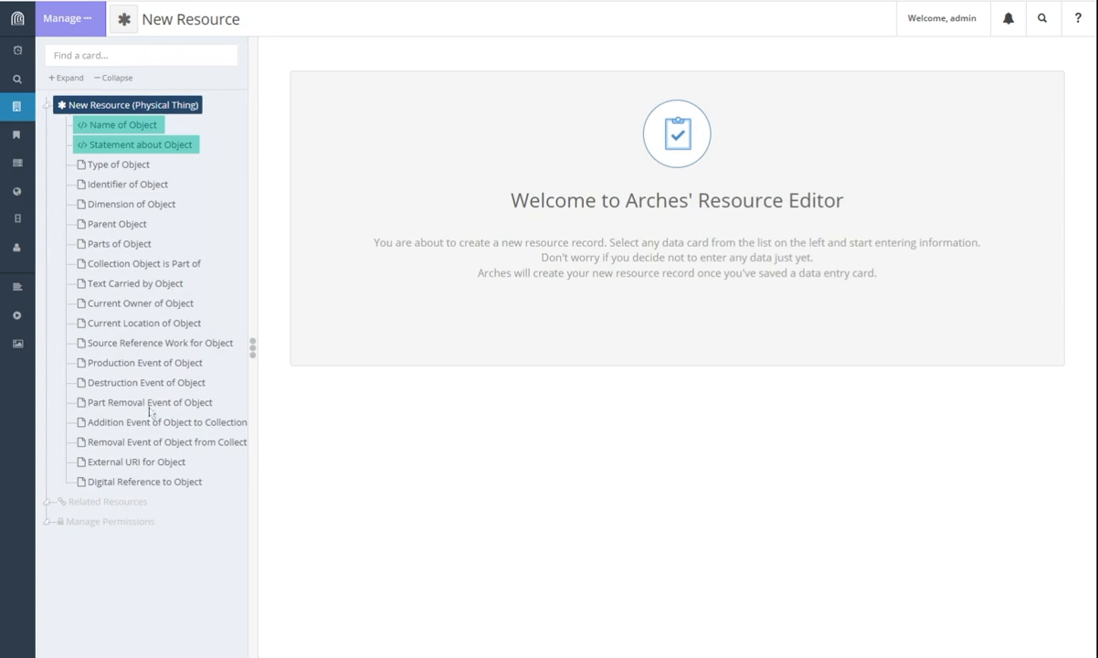
click(123, 128)
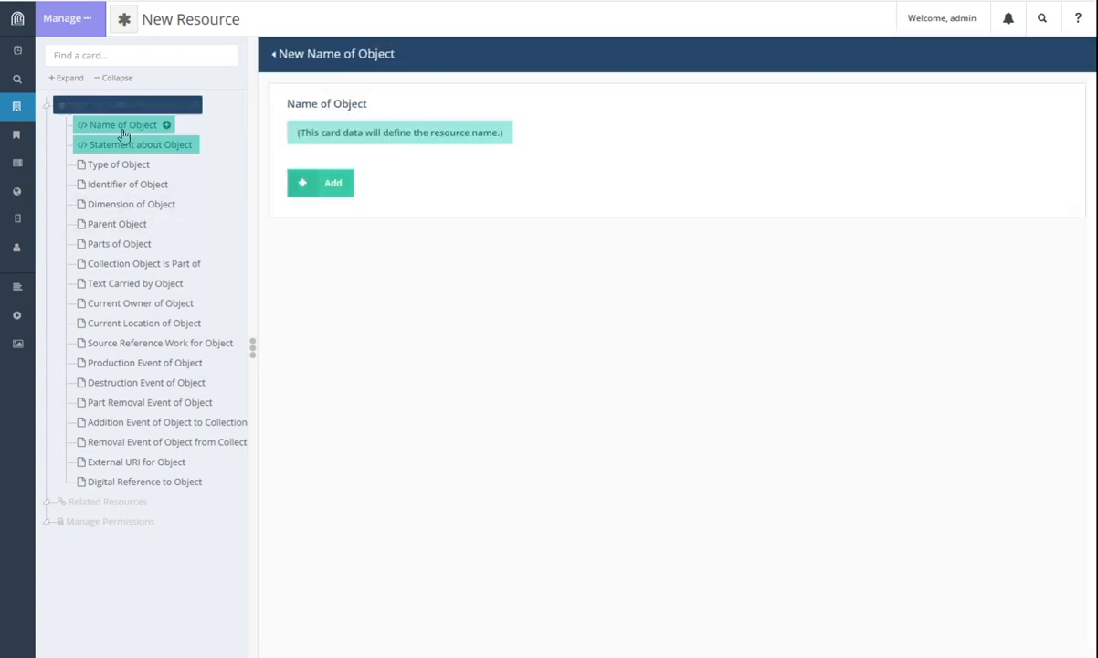
click(326, 191)
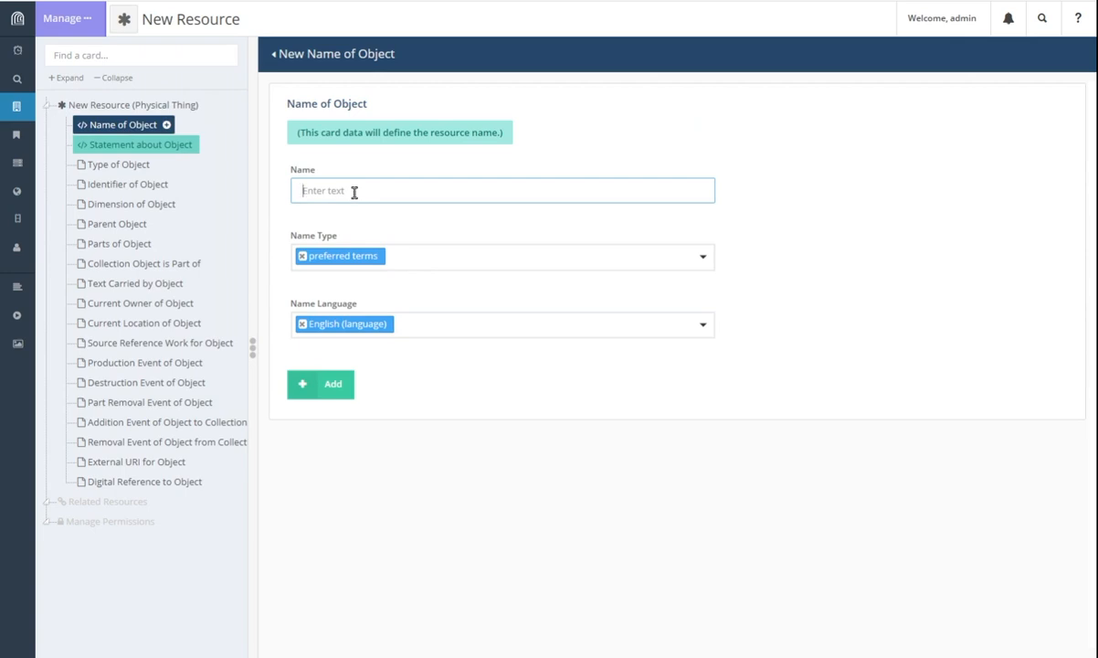
click(446, 256)
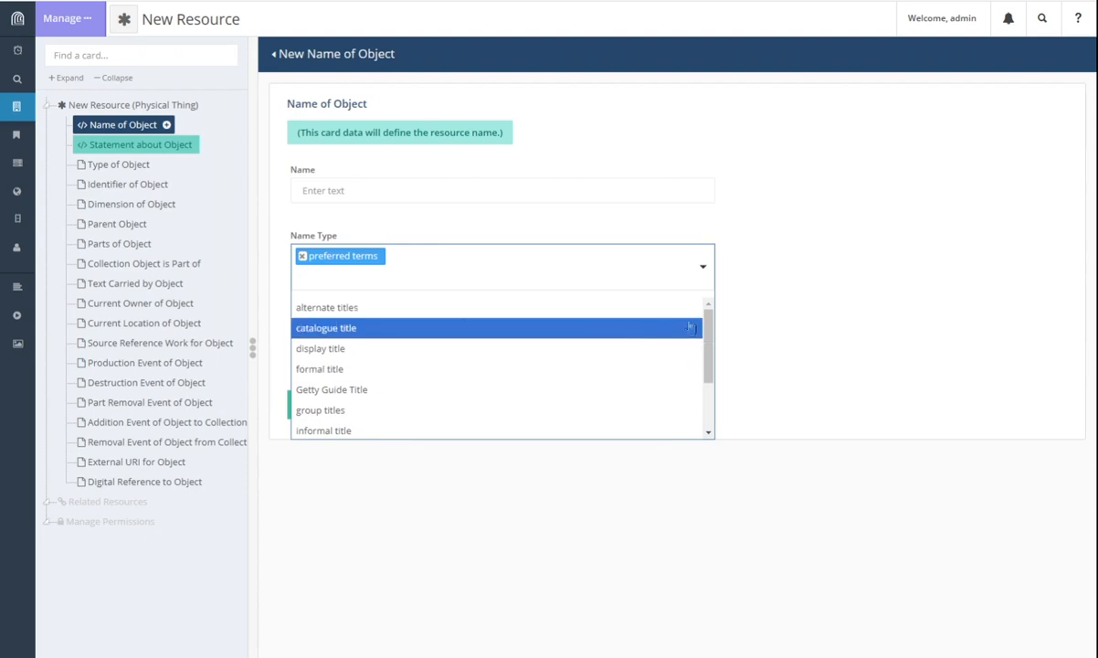
click(809, 318)
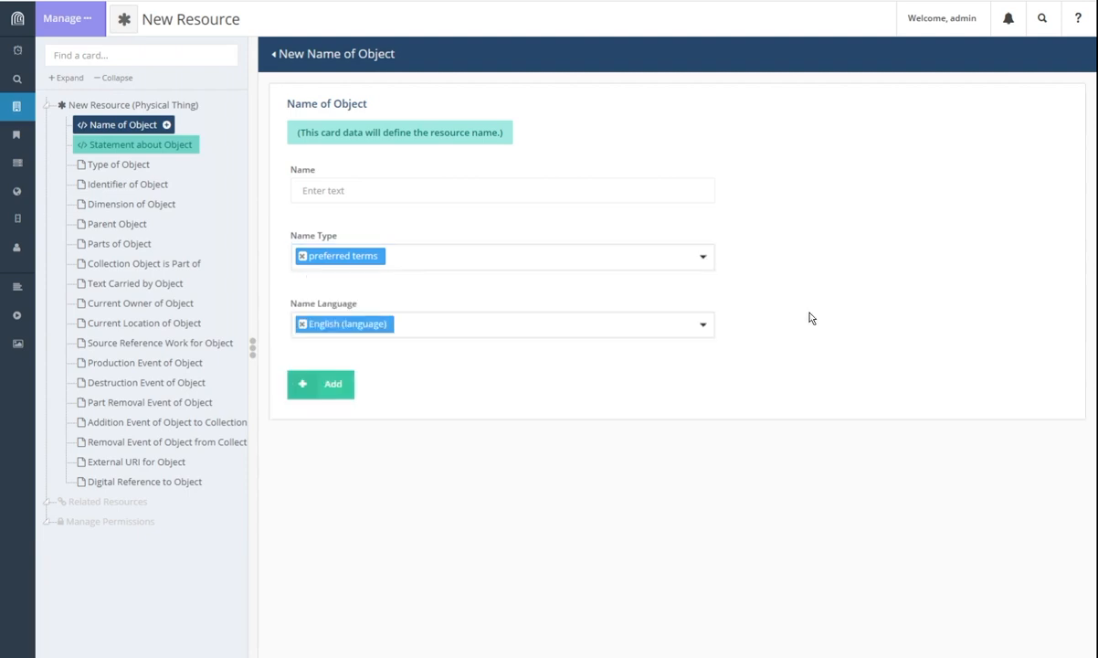
click(705, 328)
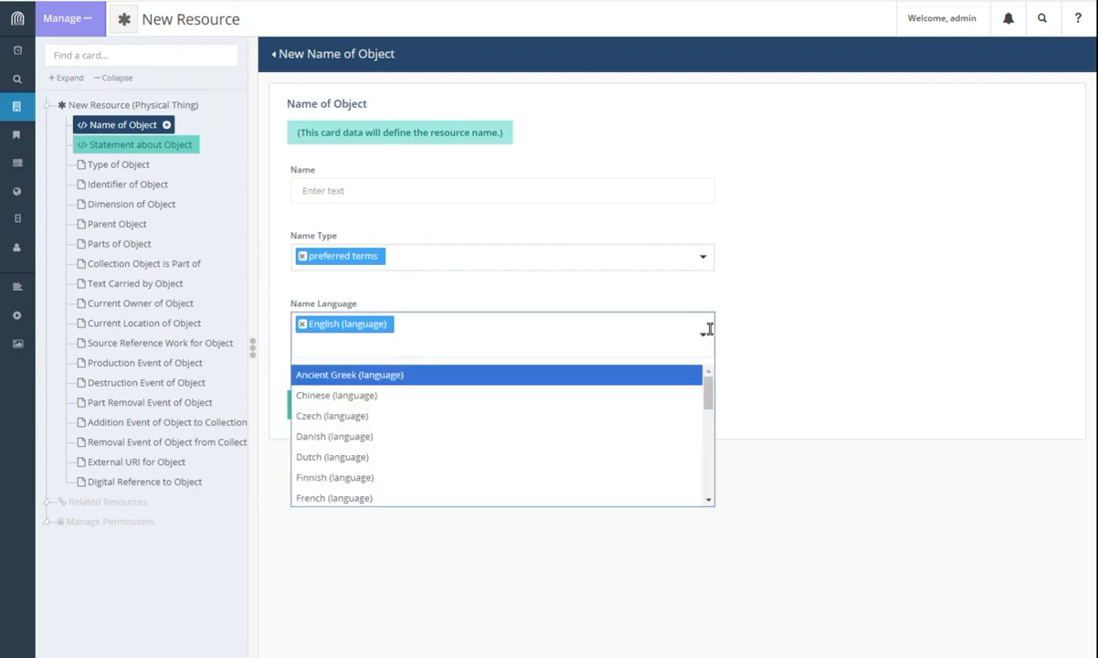
click(709, 329)
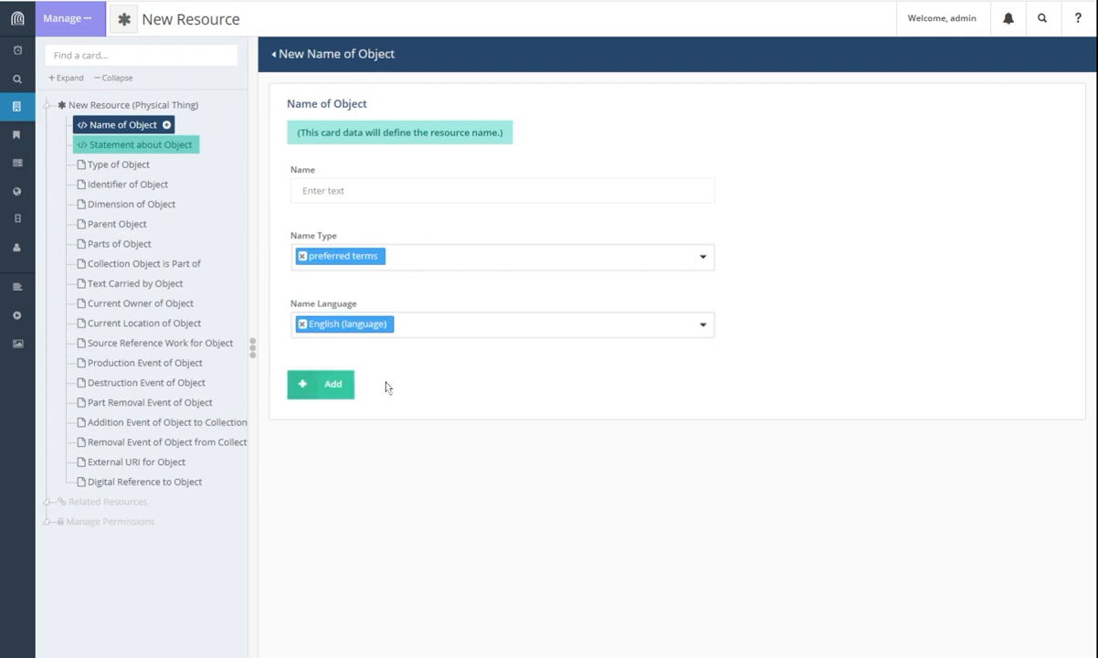
click(117, 145)
Step: Open the Type of Object card and view the object type list without choosing a type
click(133, 167)
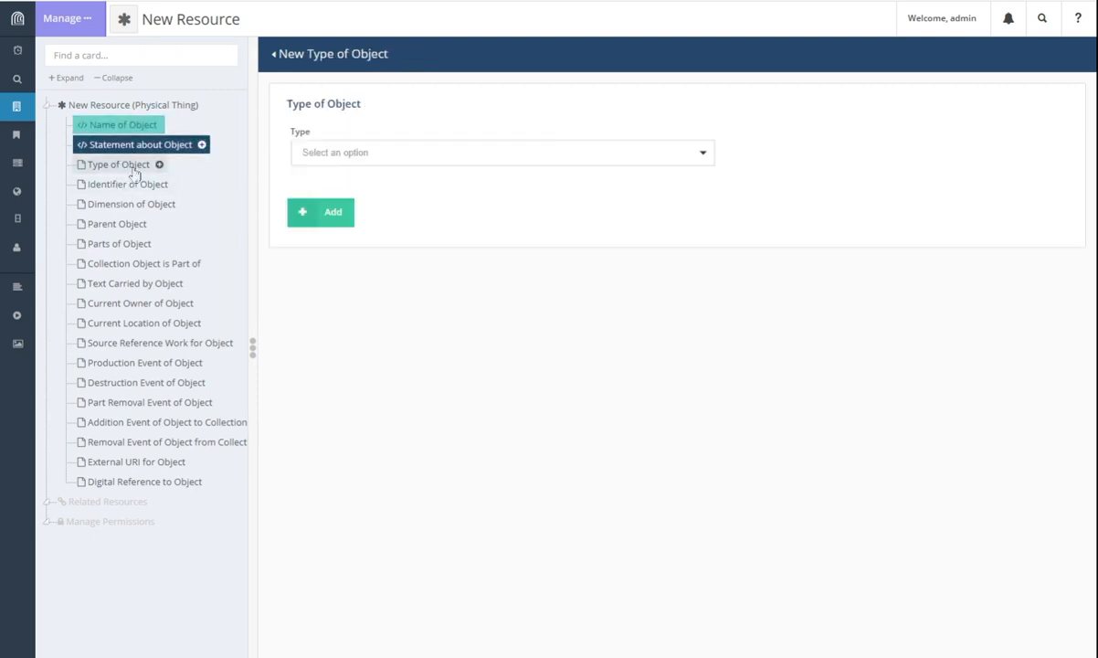
click(400, 157)
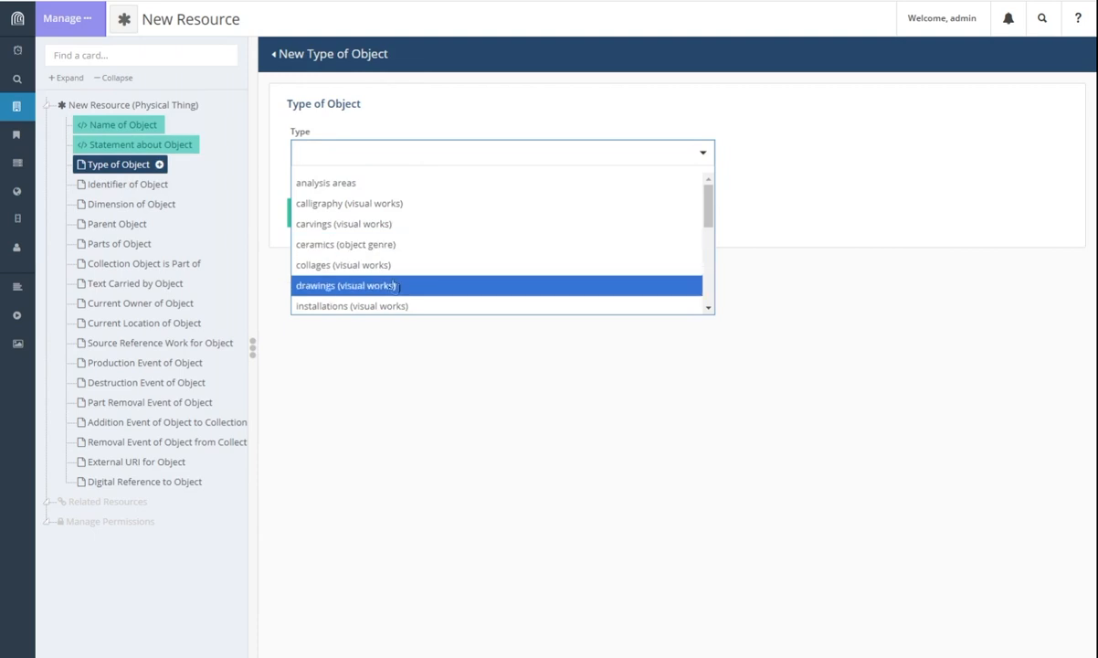
click(809, 225)
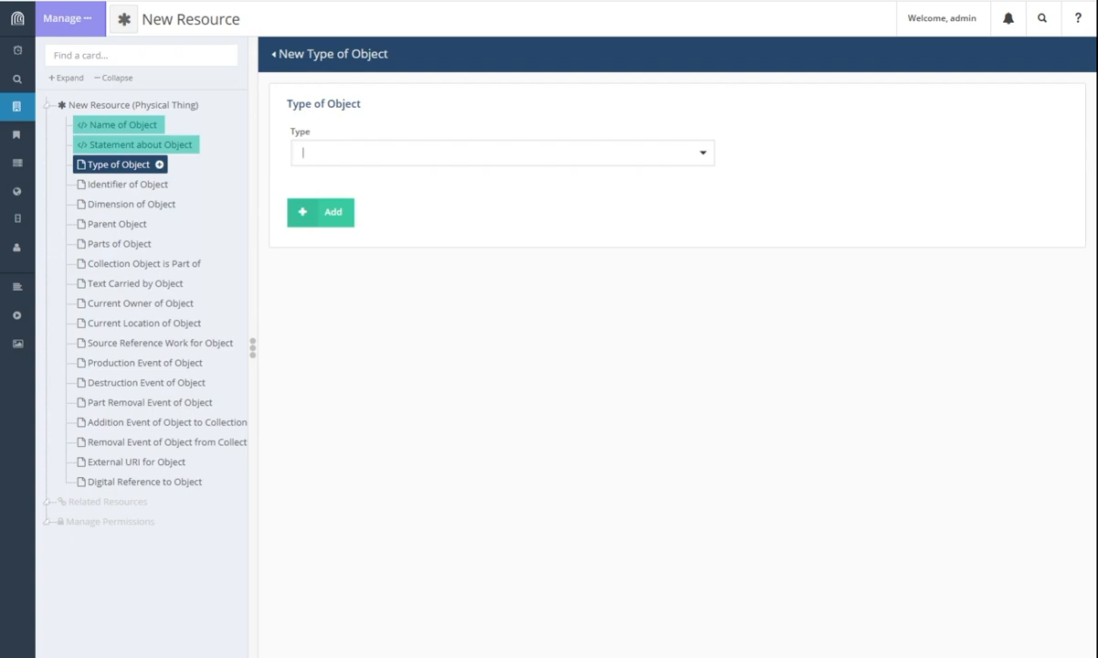
mouse_move(18, 106)
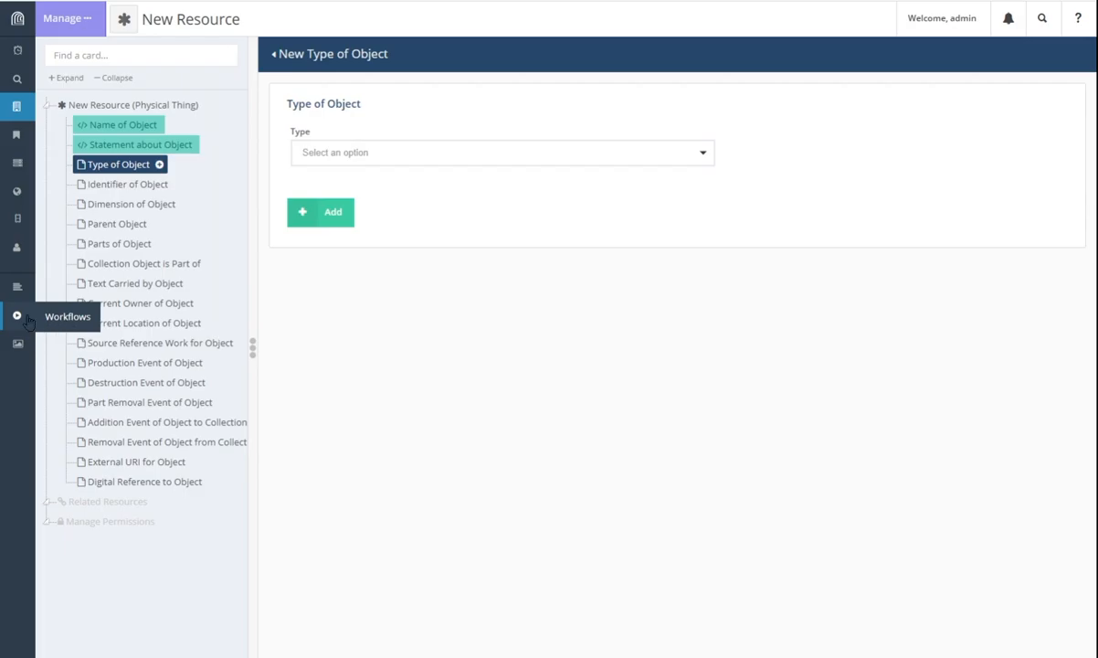
Step: From the Workflows list, launch the New Project workflow
click(27, 318)
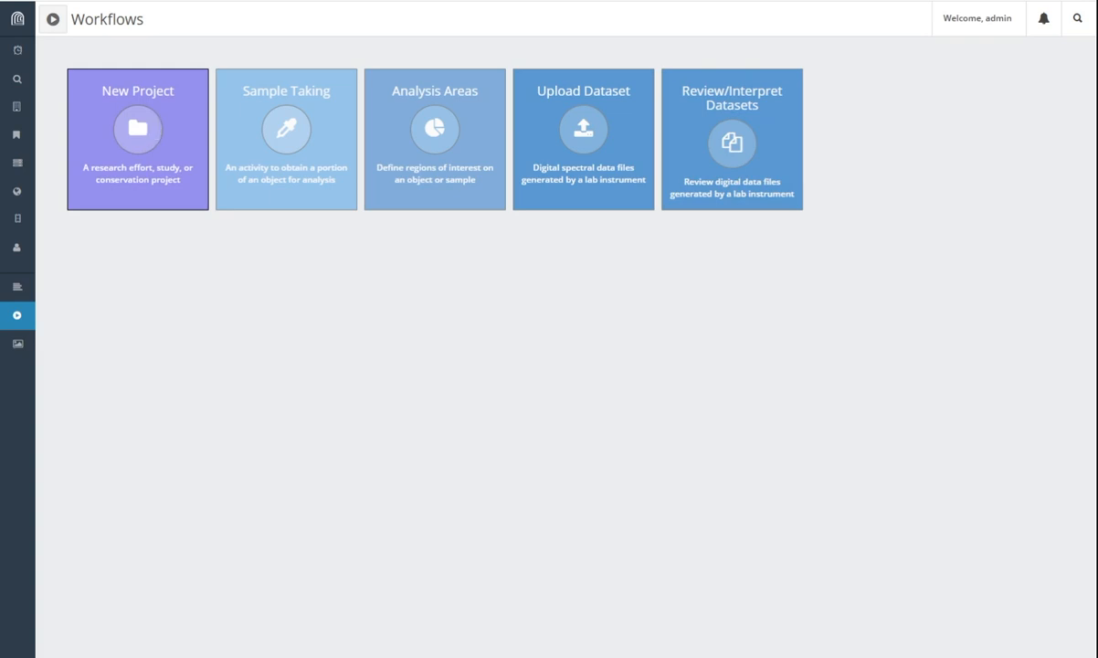
click(135, 127)
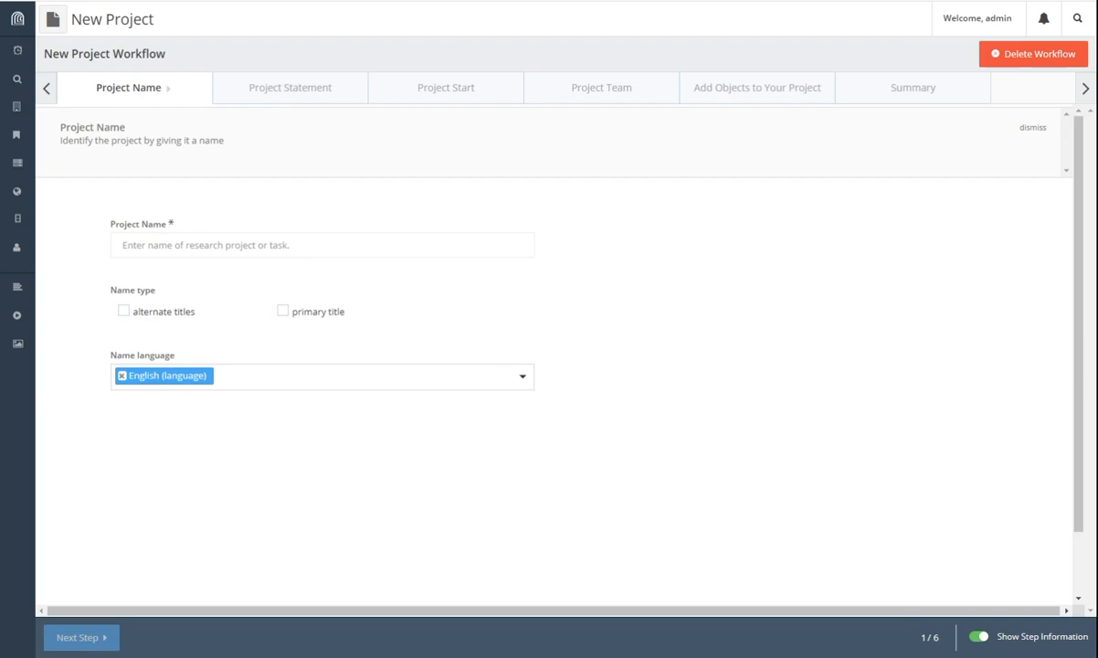
Step: Paste 'Technical examination of Irises' as the primary-title project name and save and continue
click(170, 248)
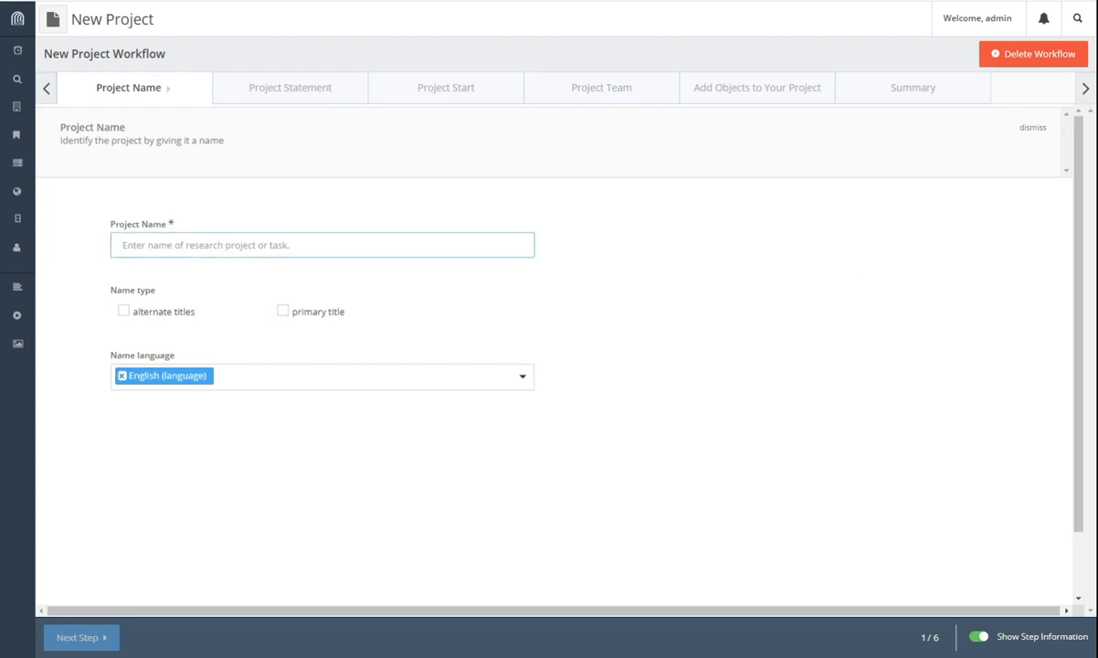
click(278, 237)
text(Technical examination of Irises)
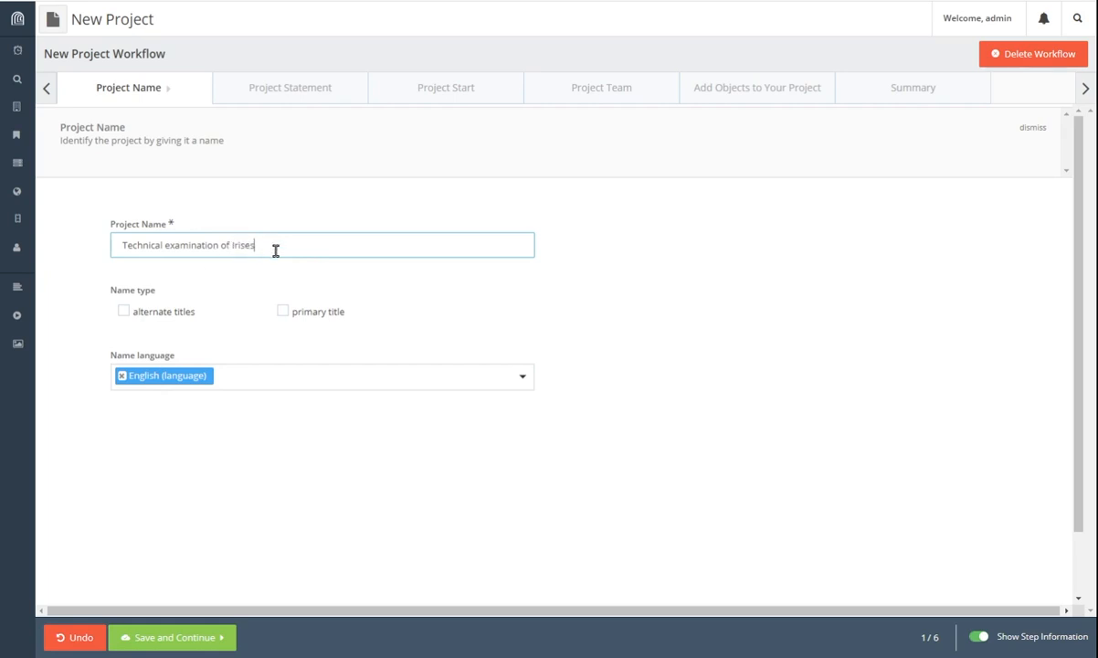
click(285, 313)
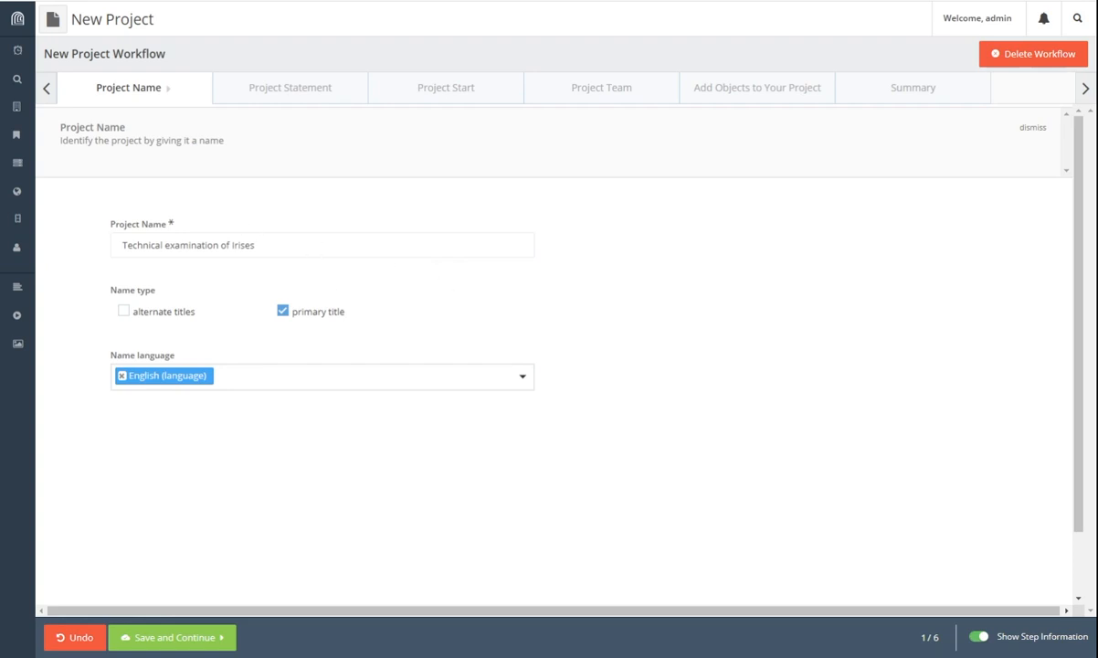
click(188, 643)
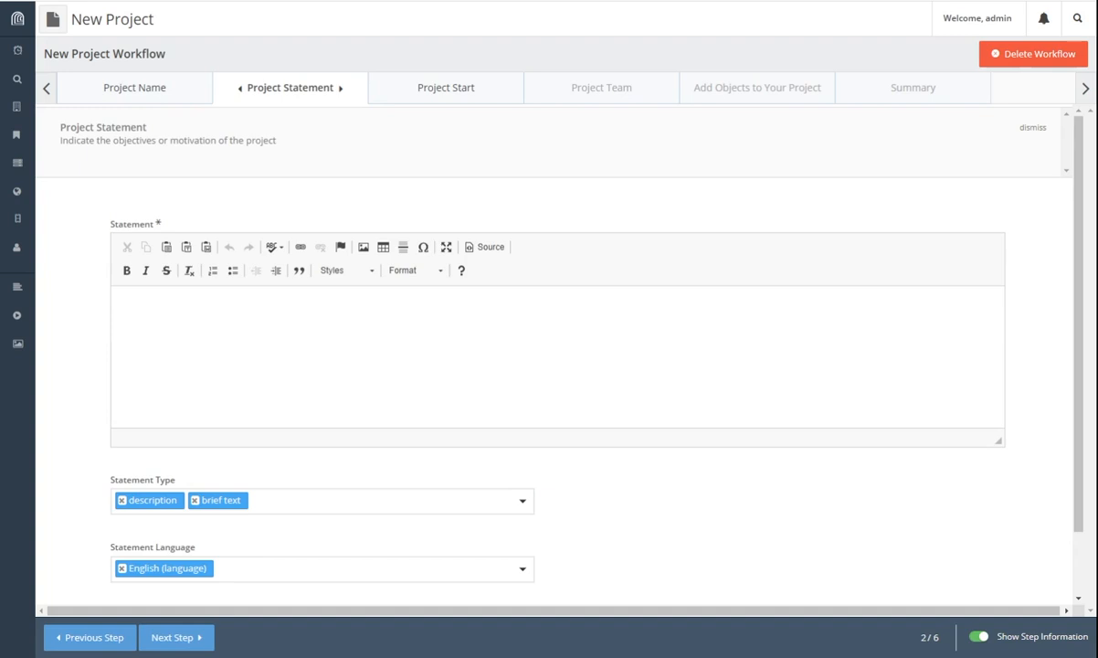
Step: Paste the pigment-analysis statement, drop brief text so only description remains, and save
click(279, 345)
text(Project motivation --  pigment analysis; looking for evidence of color change in paint layers)
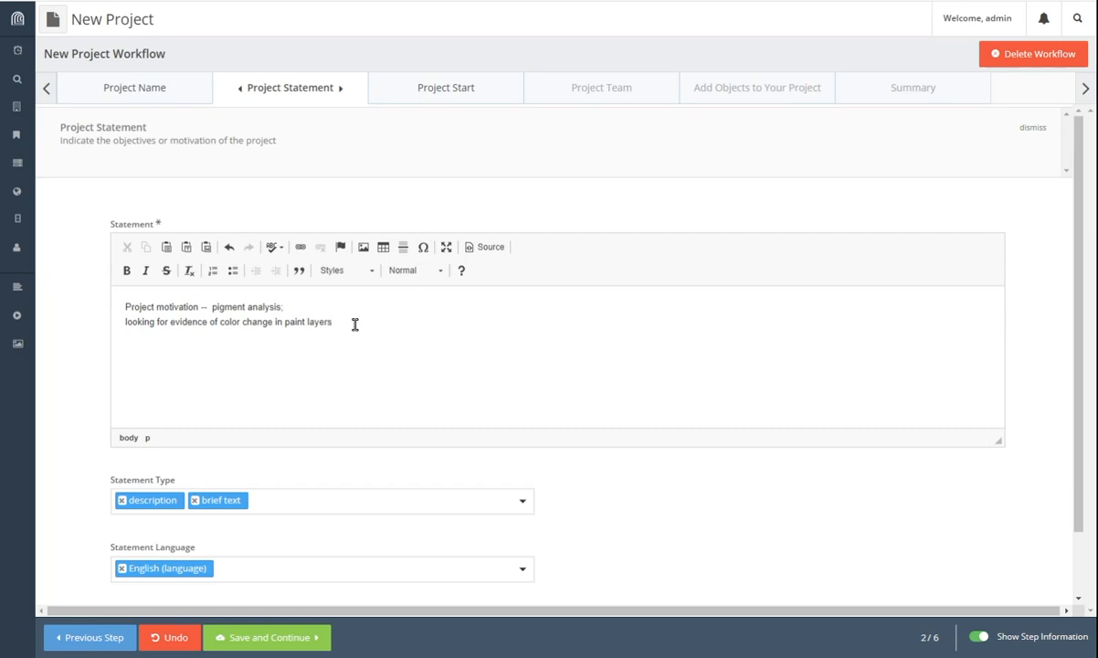
drag(354, 323, 120, 259)
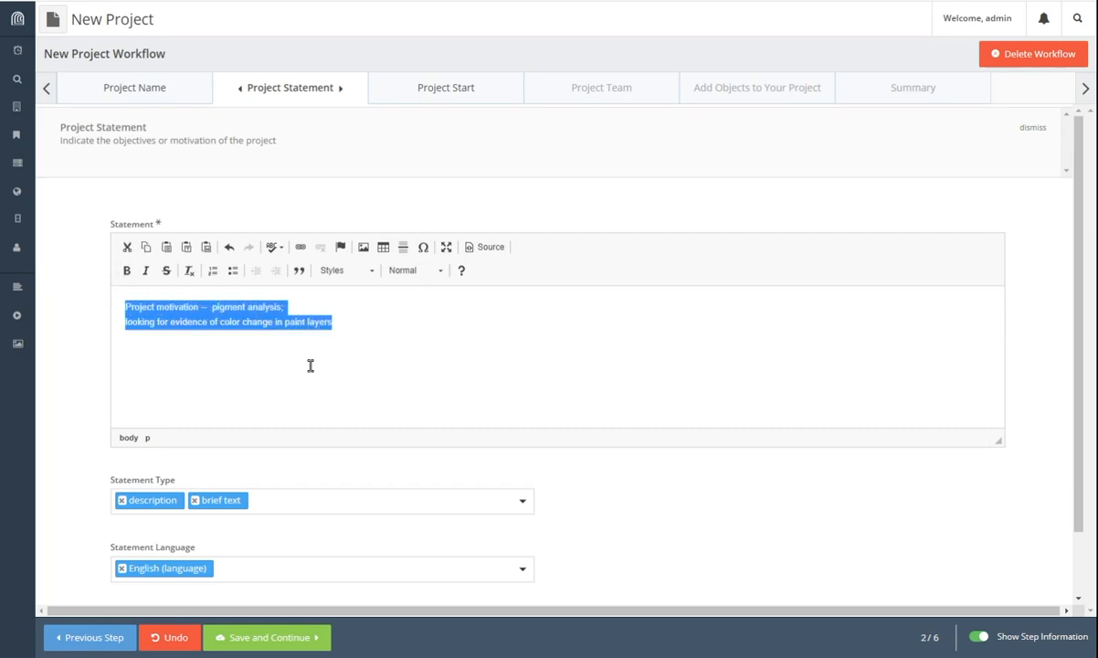
click(343, 365)
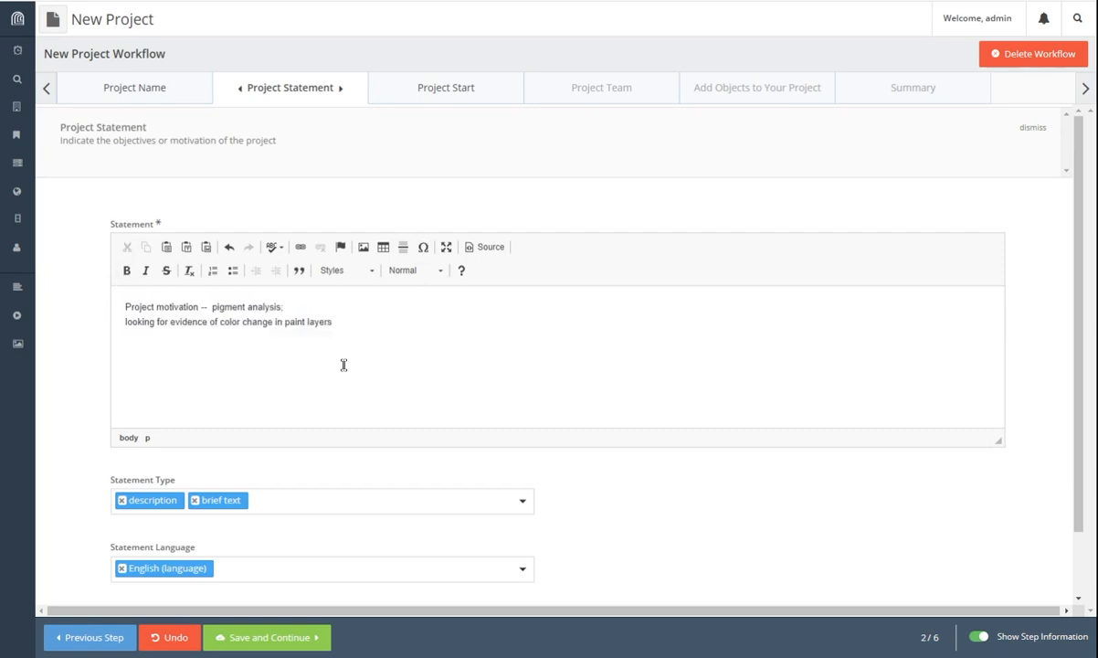
scroll(397, 370, down, 2)
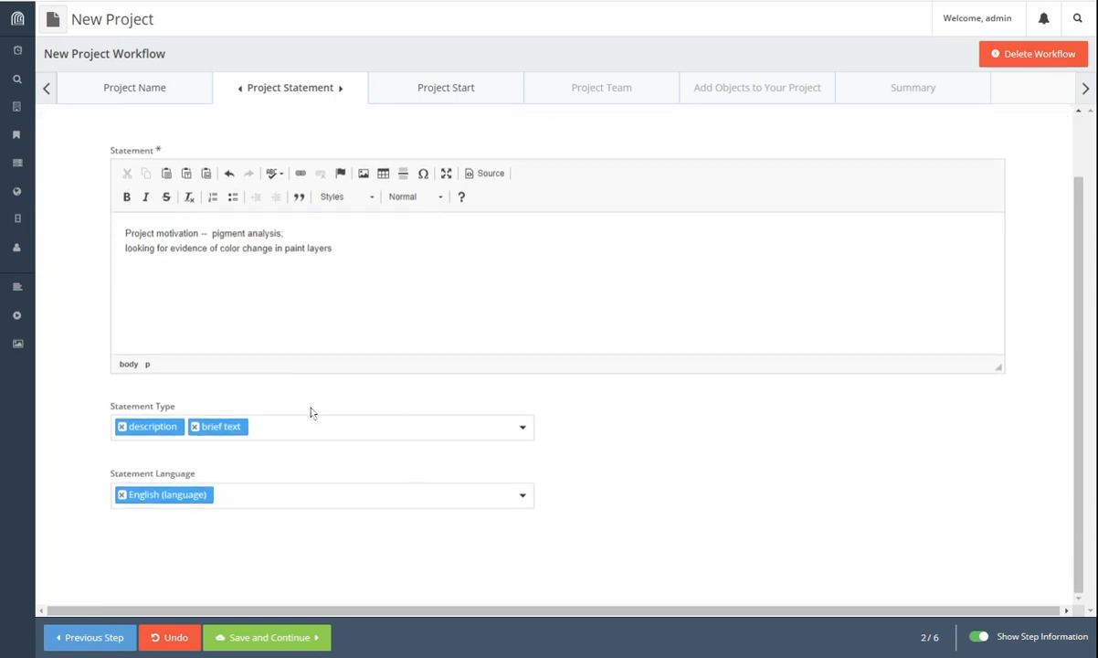
click(525, 429)
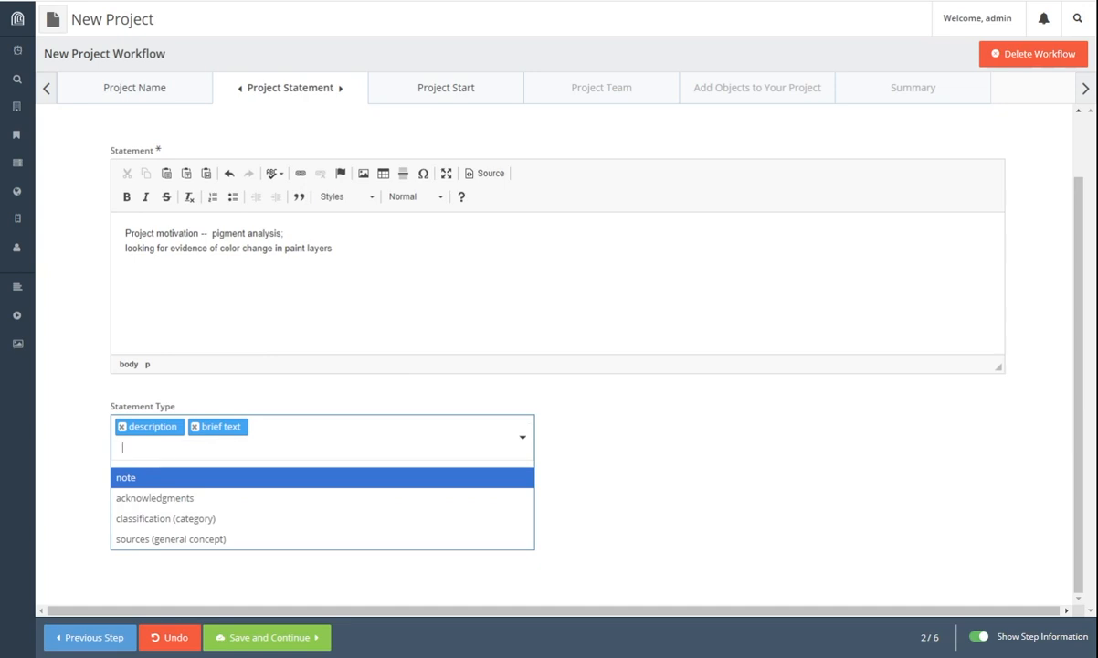
click(196, 435)
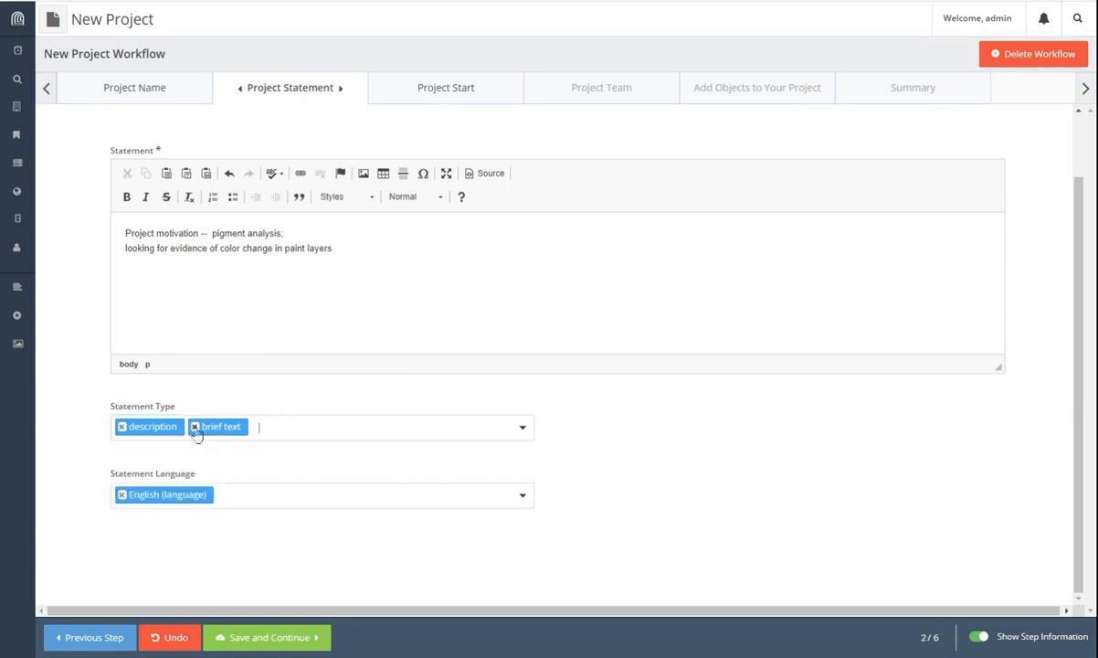
click(195, 432)
click(525, 429)
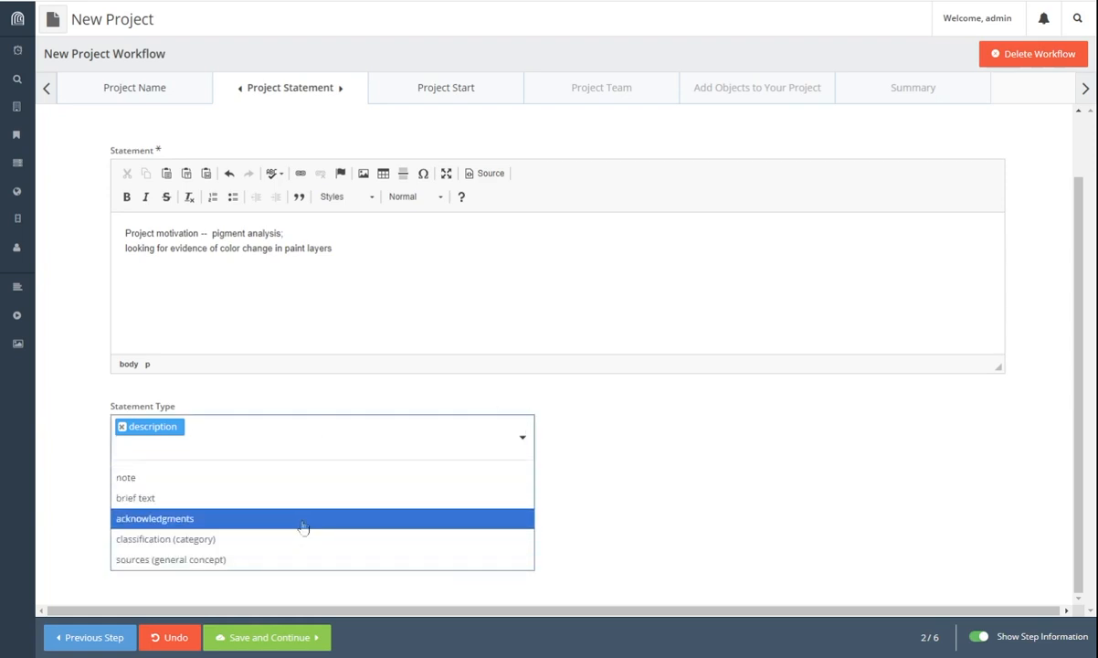
click(694, 470)
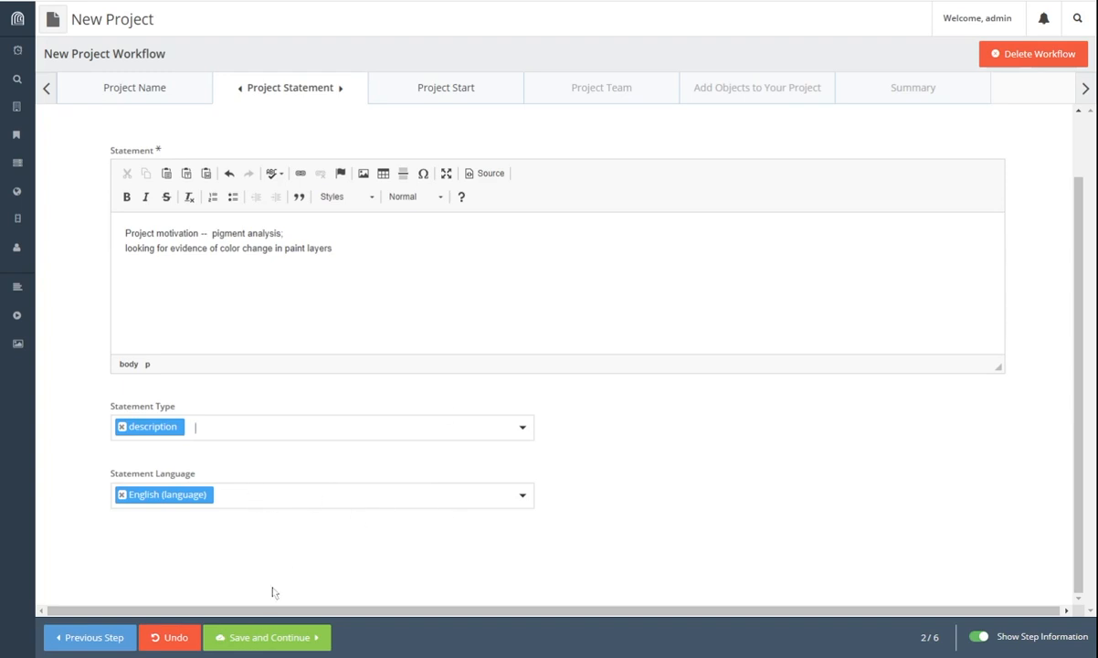
click(258, 646)
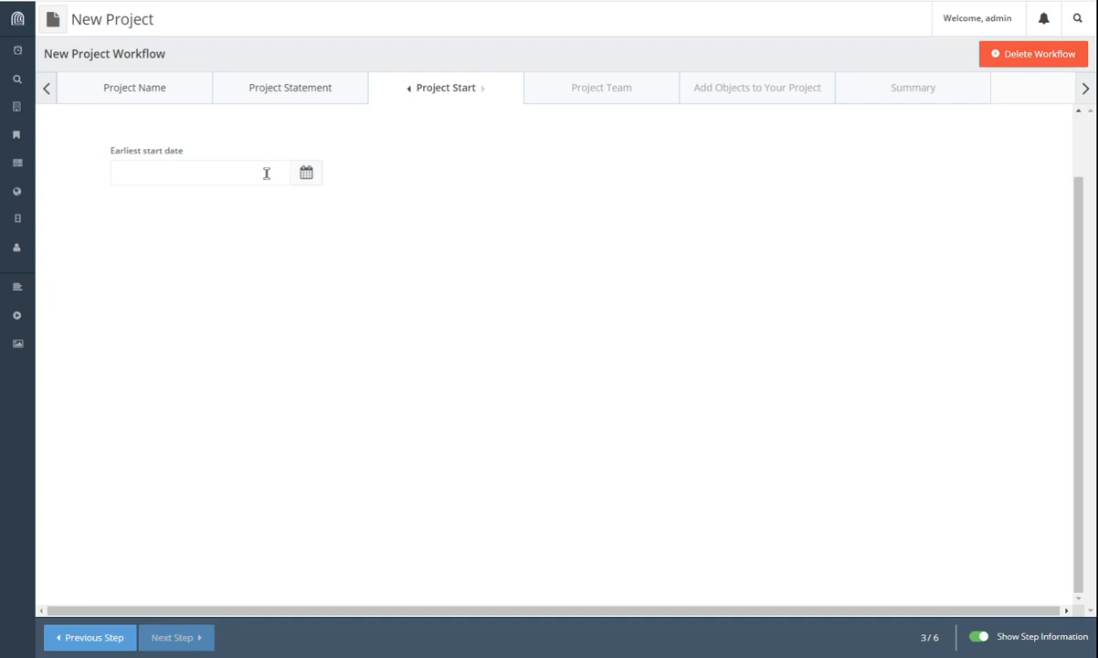
Step: Try setting the earliest start date by pasting a value and picking days in the calendar
click(153, 164)
drag(241, 172, 37, 181)
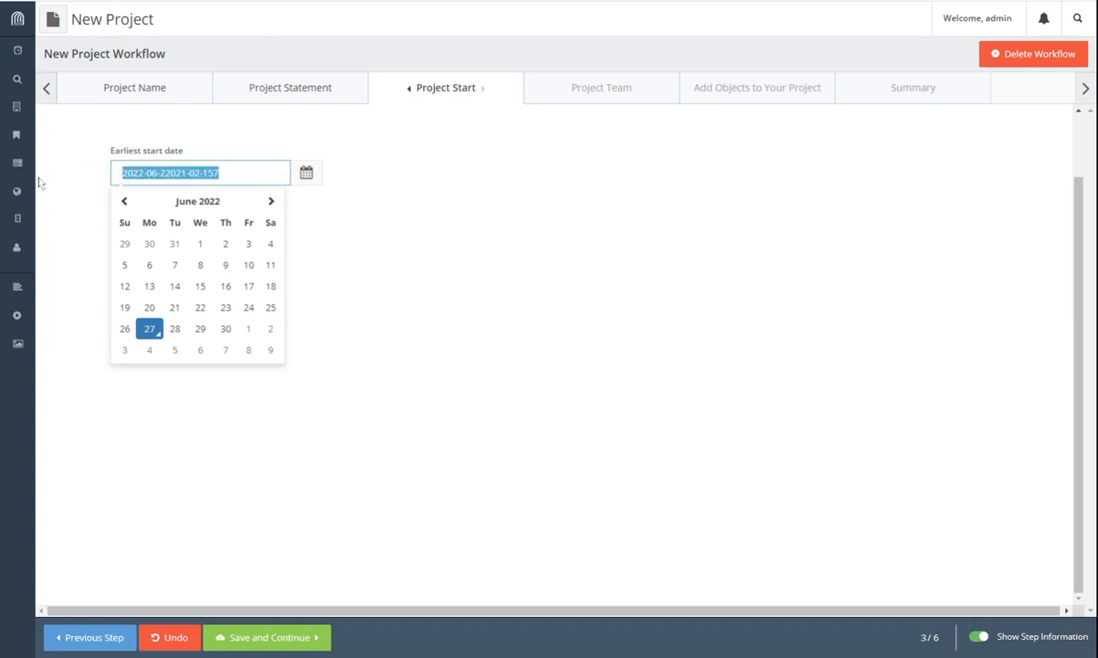
text(2021-02-15)
click(50, 184)
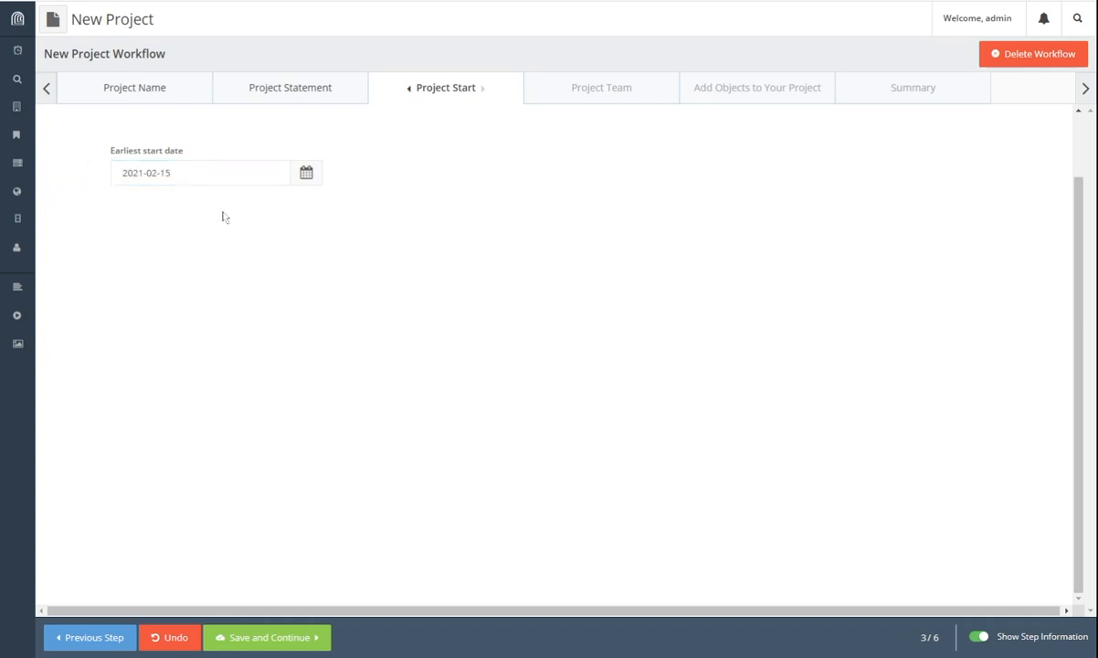
click(273, 176)
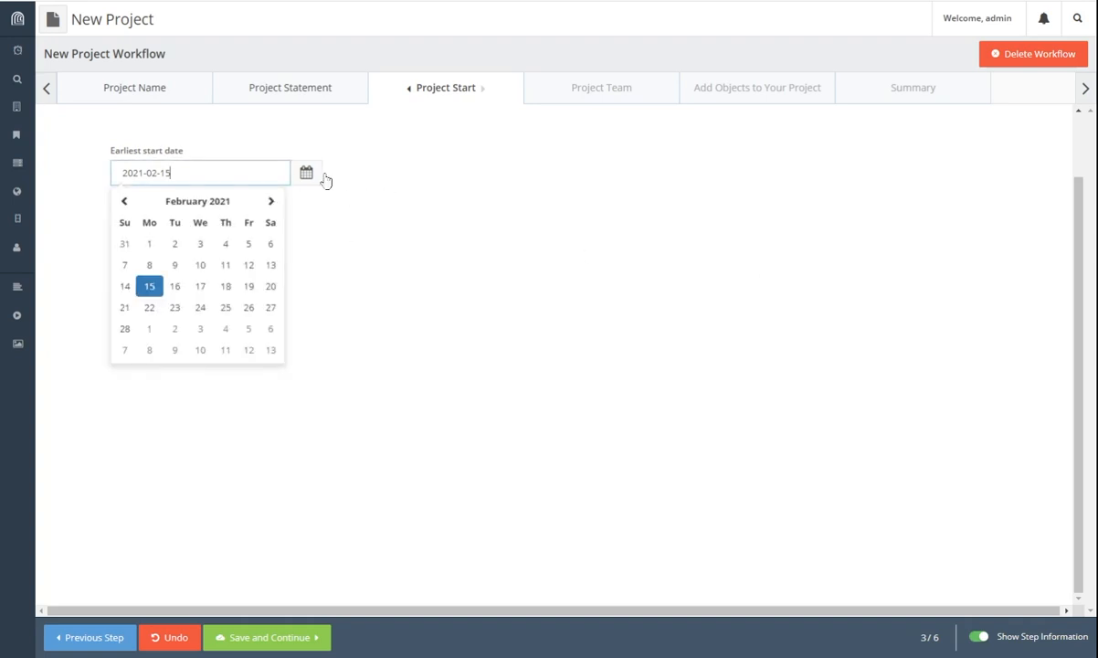
click(246, 293)
click(238, 171)
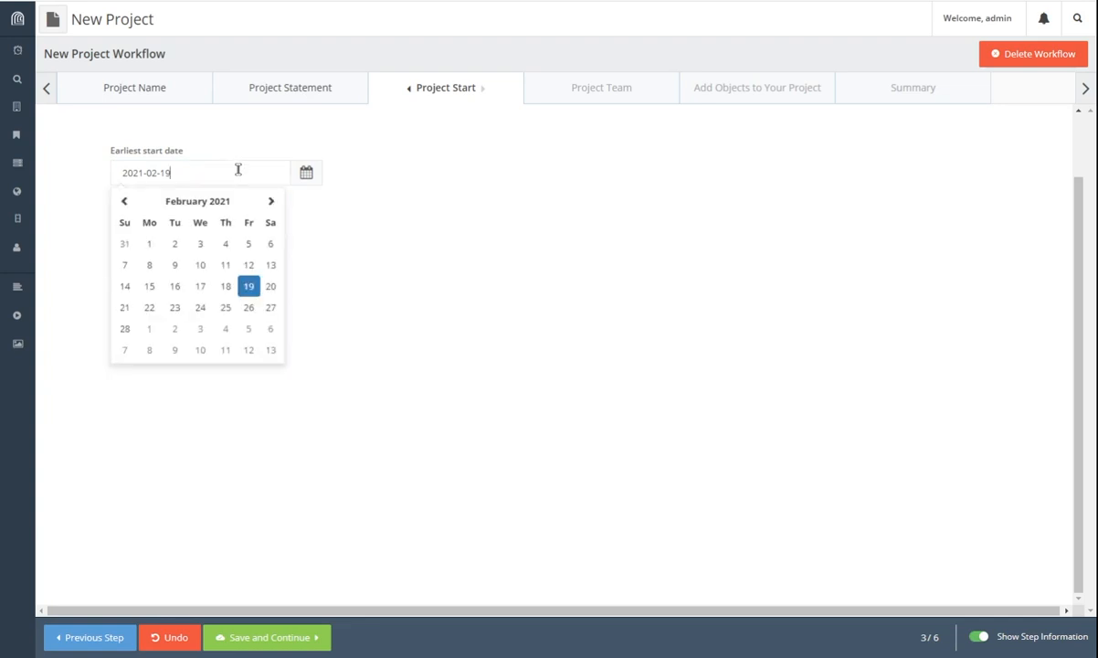
click(211, 329)
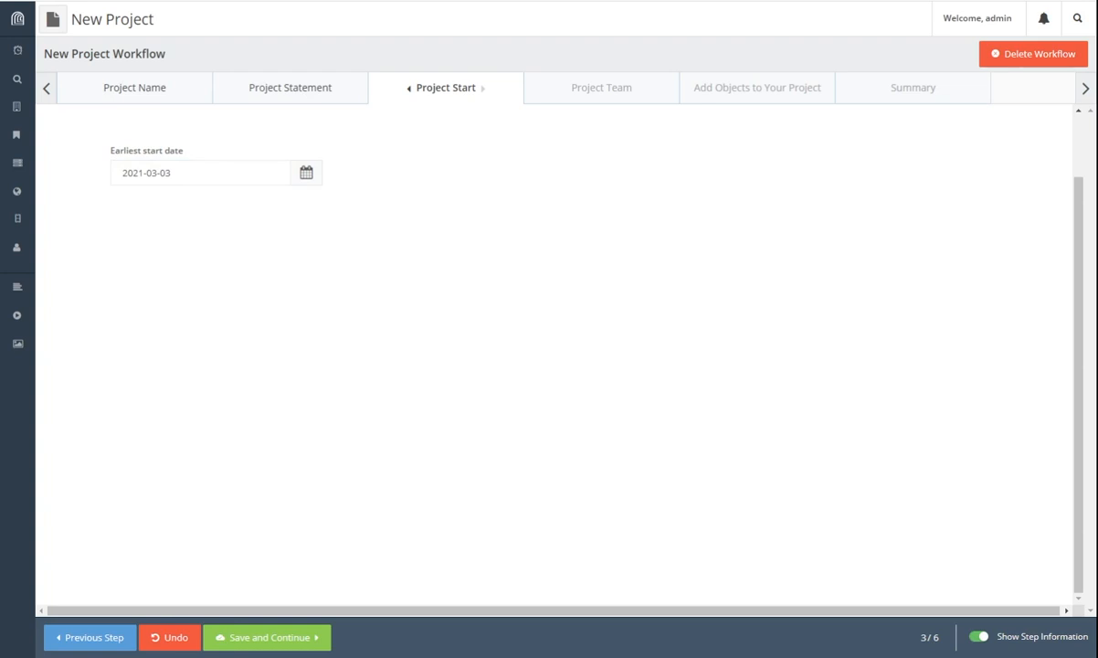
Step: Type 'Feb 2021' as the earliest start date, check the value, then save and continue
click(228, 176)
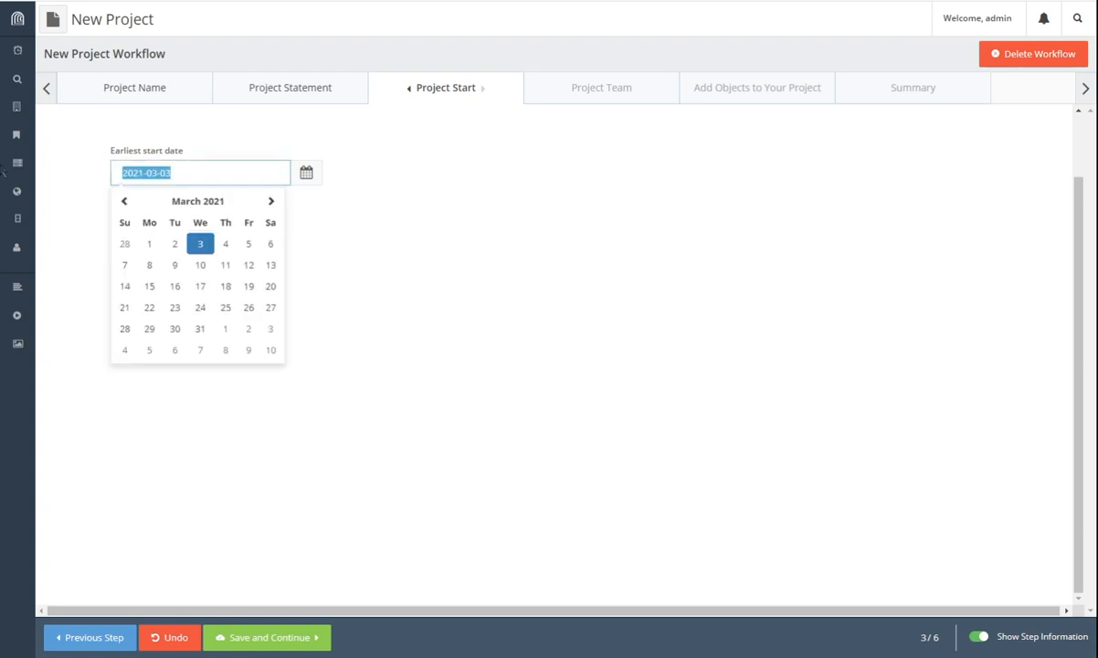
text(Feb)
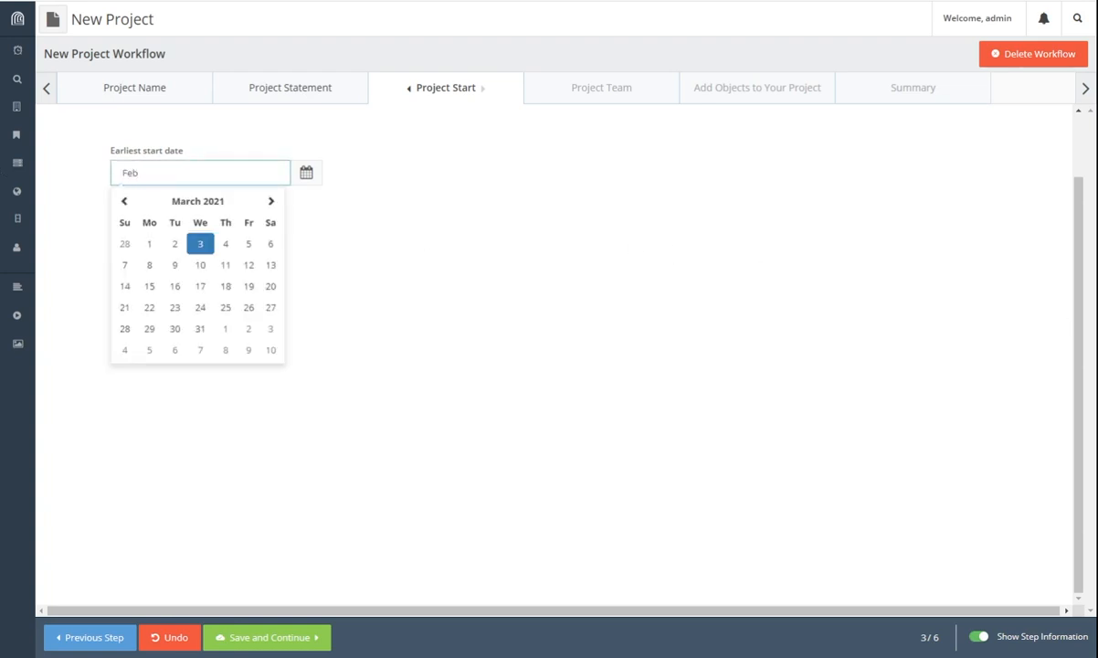
text( 2021)
key(Tab)
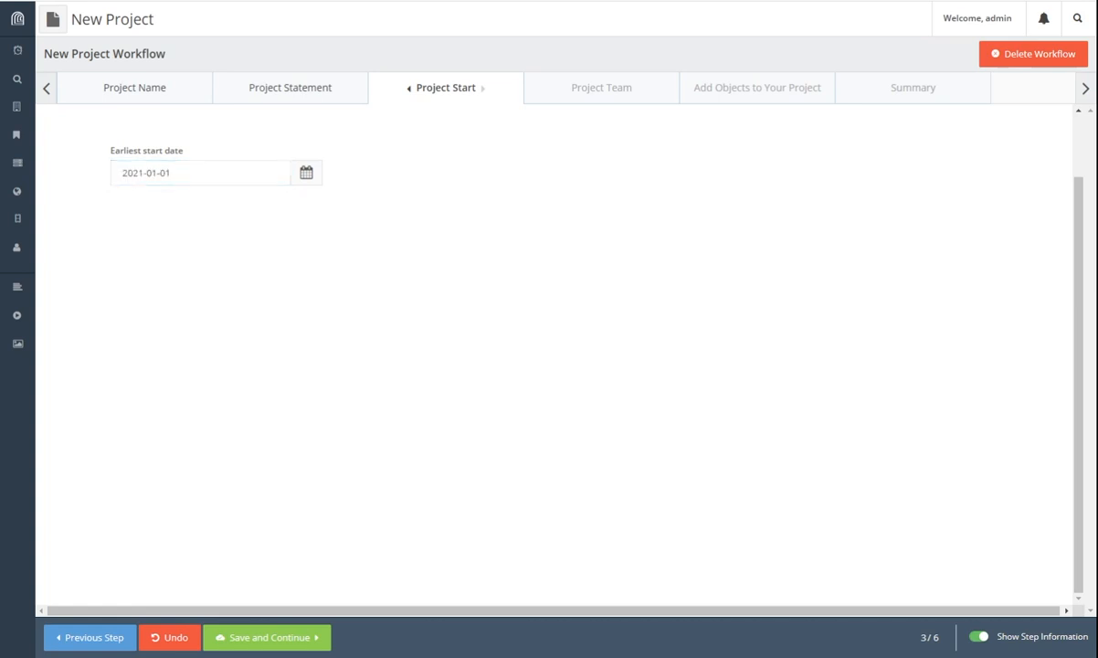
click(124, 174)
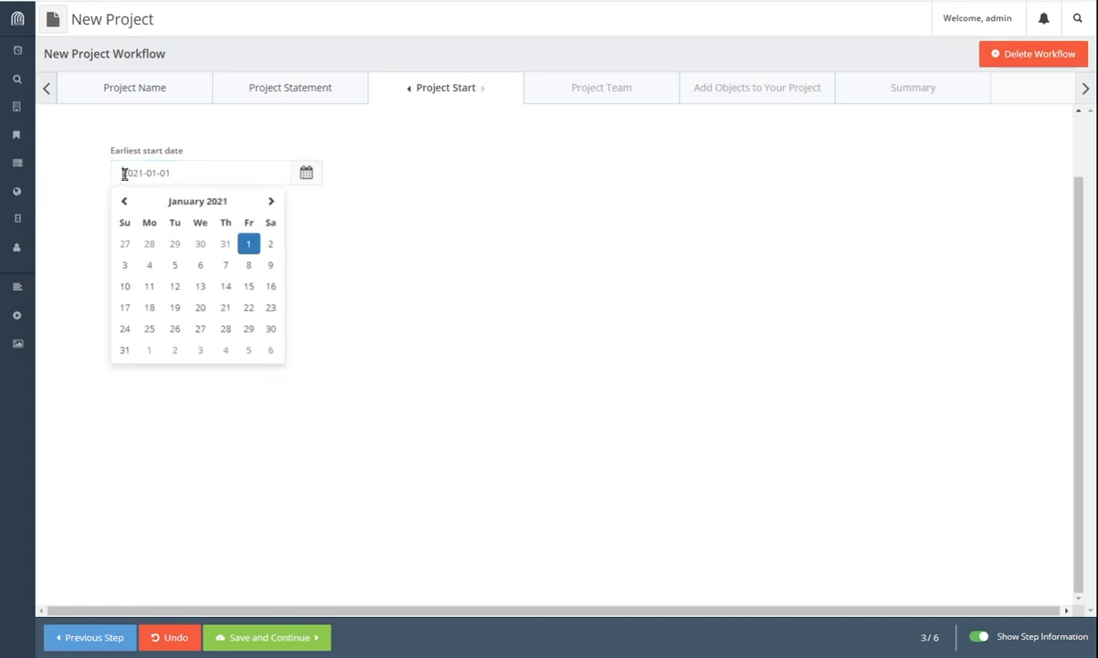
drag(124, 173, 179, 171)
click(212, 178)
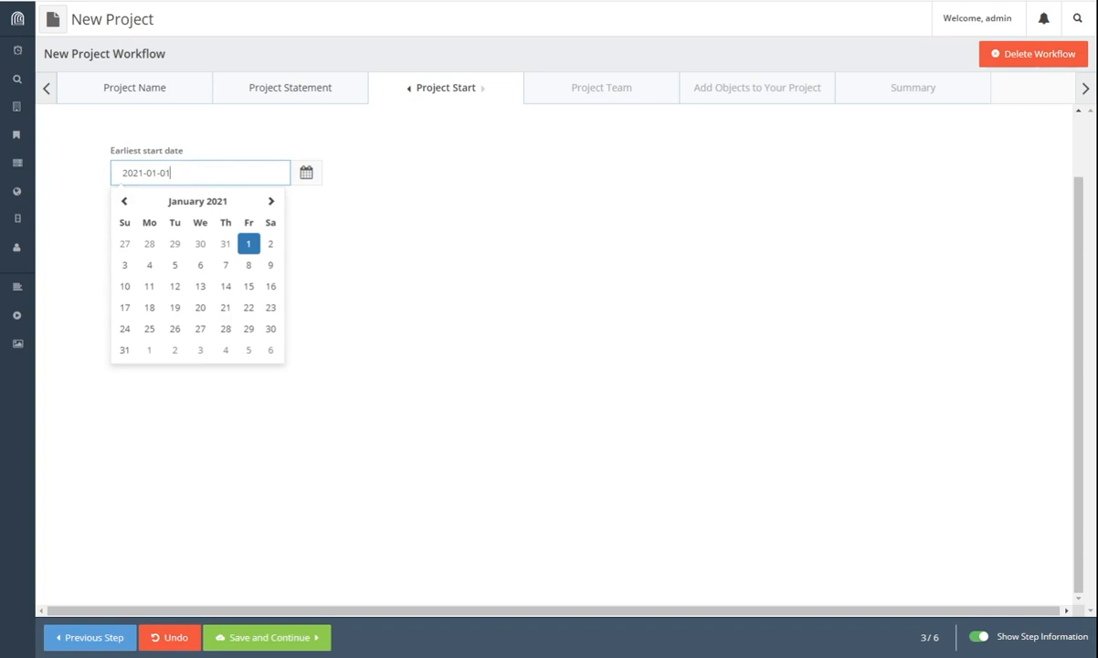
click(365, 242)
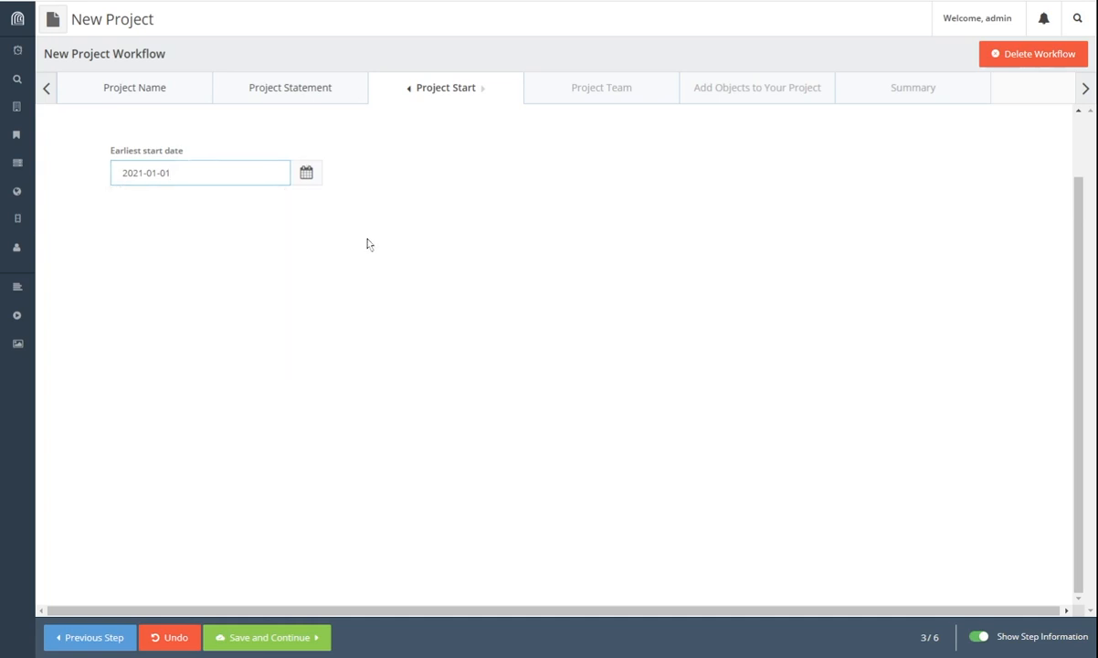
click(300, 642)
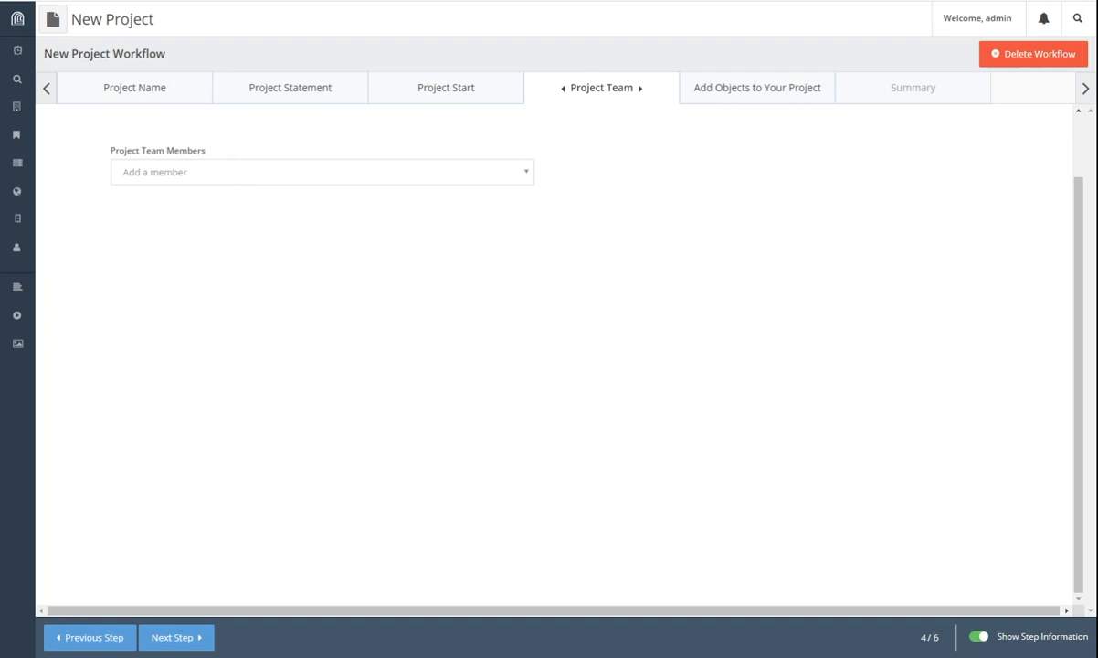
Step: Search the people list by first name and add the matching person to the project team
click(183, 176)
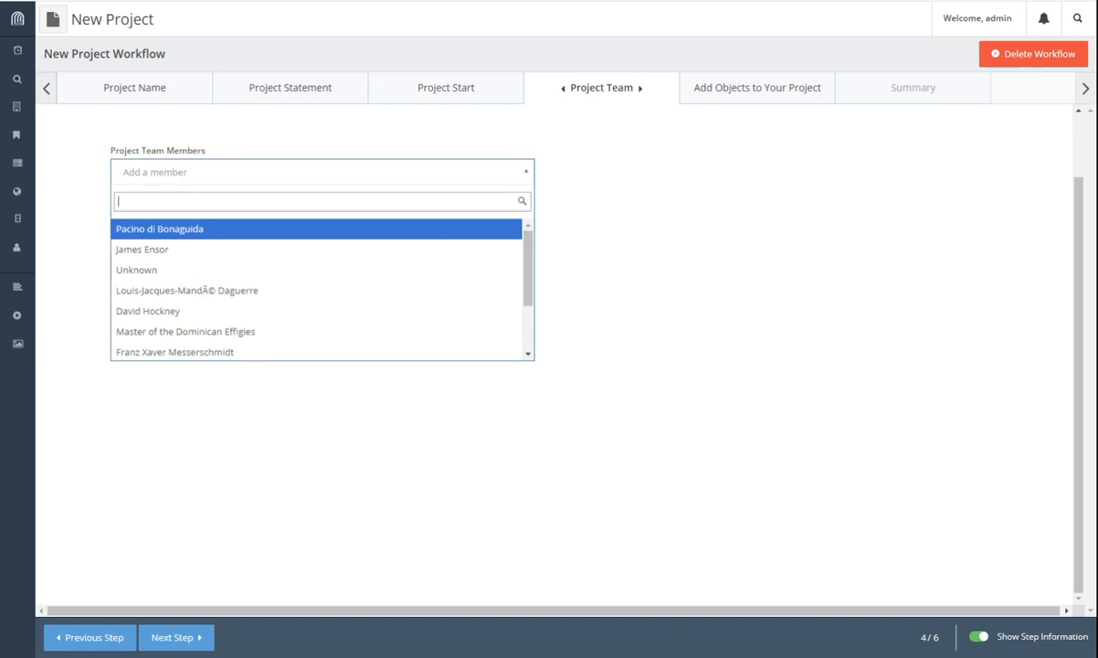
text(Catherine)
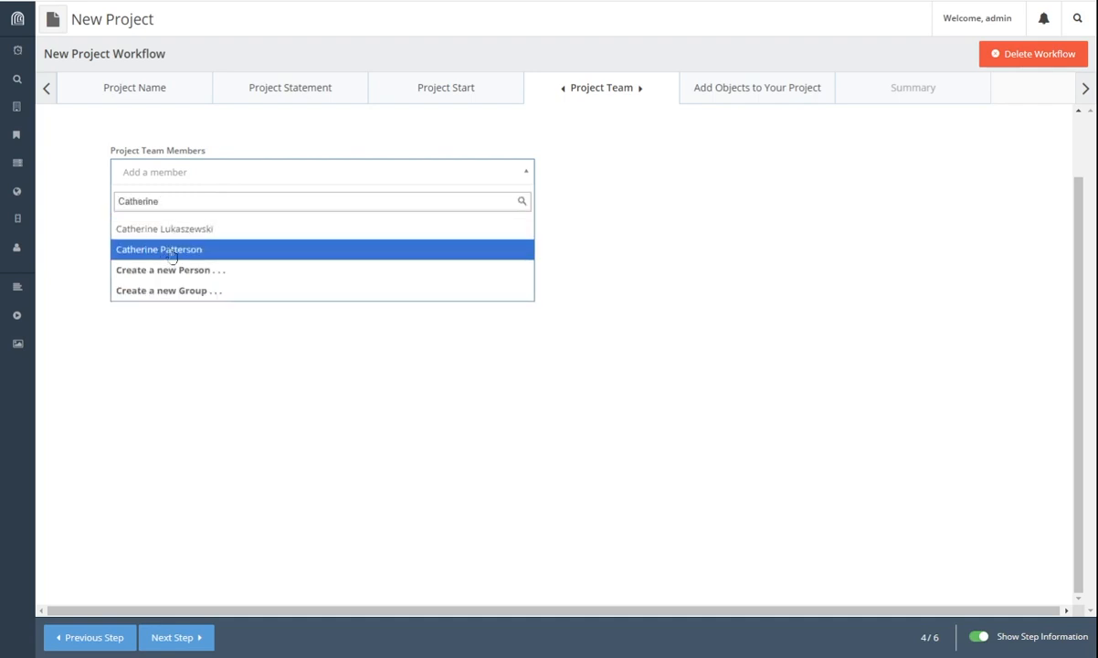
click(171, 254)
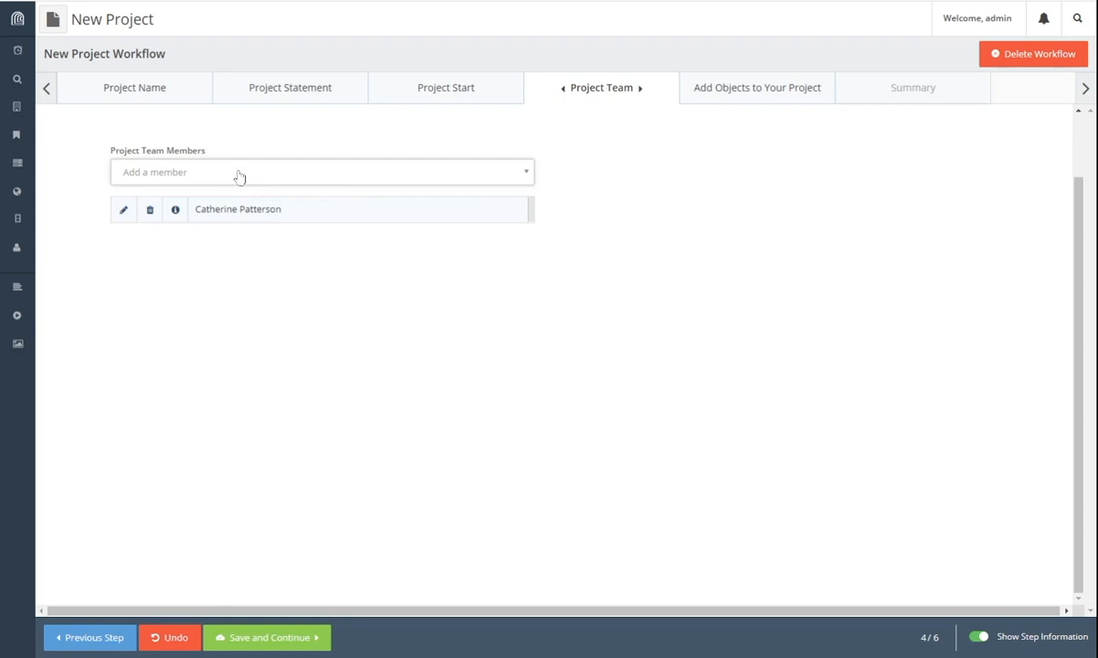
Step: Search for the second member's name and, with no match found, start a new person record
click(239, 176)
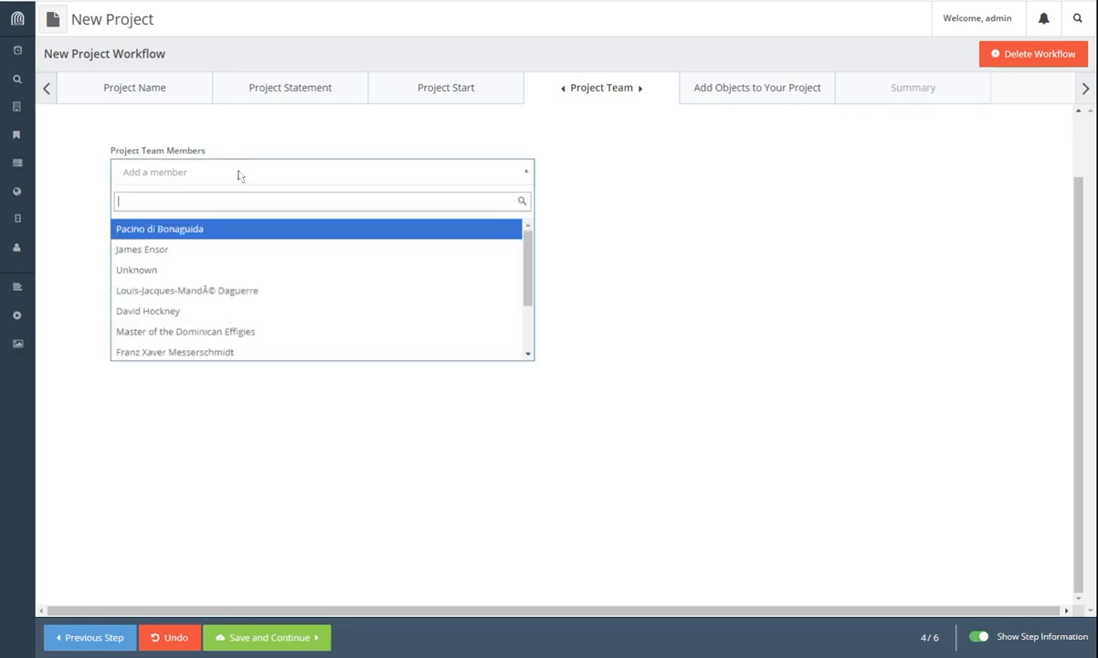
text(Devi)
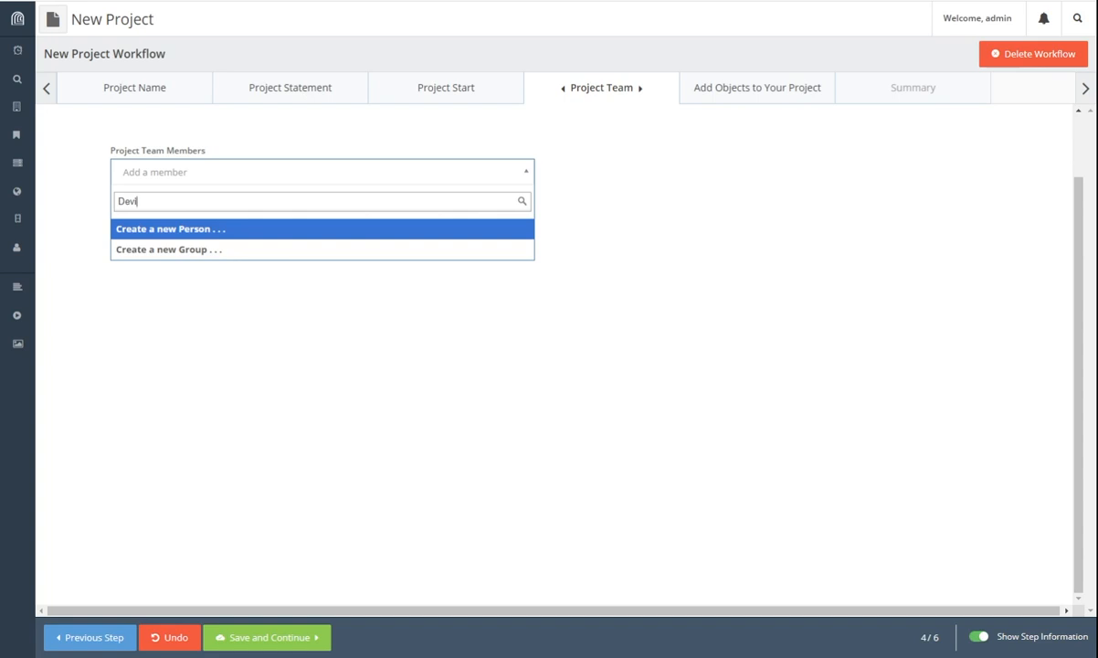
click(187, 228)
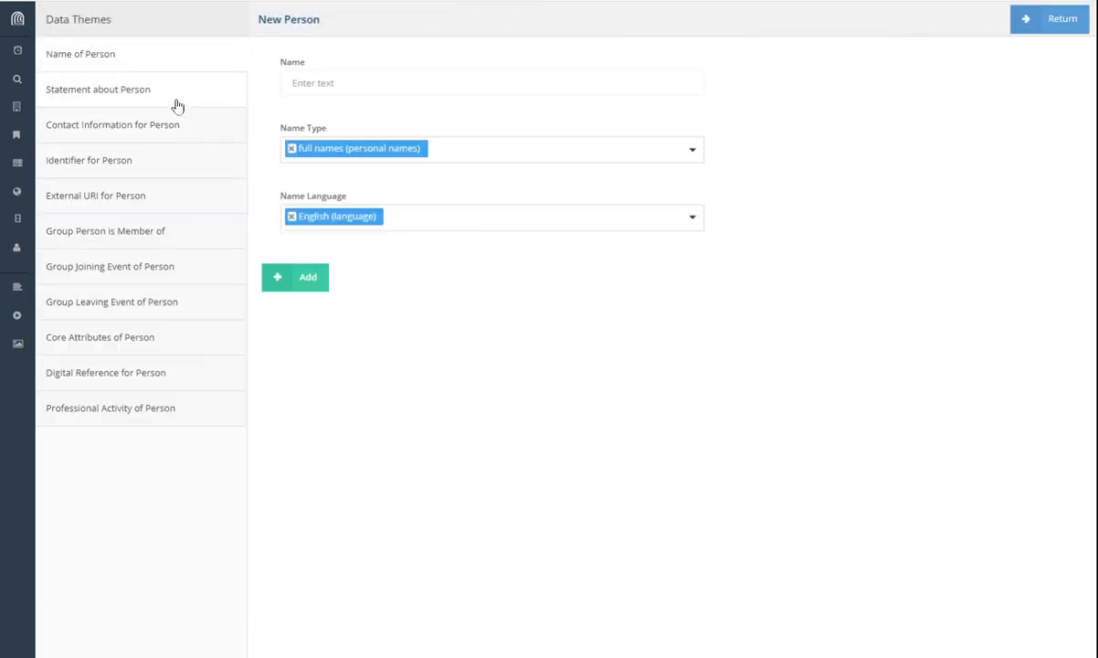
Step: Enter the new person's full name, add nicknames as a name type, and save it
click(349, 77)
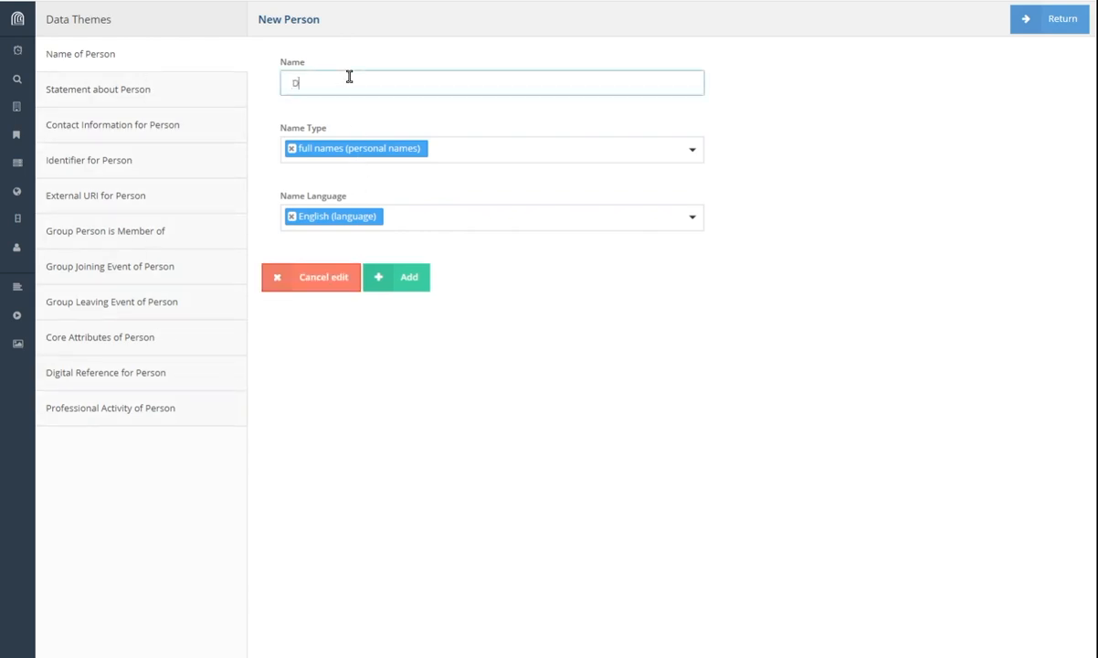
click(521, 148)
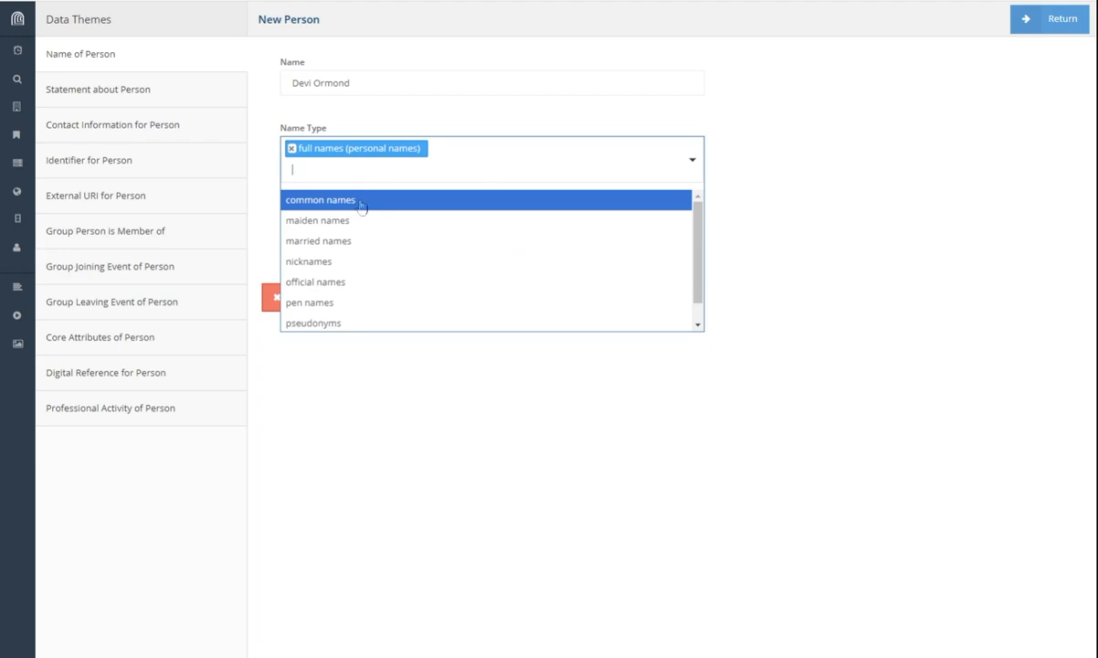
click(361, 261)
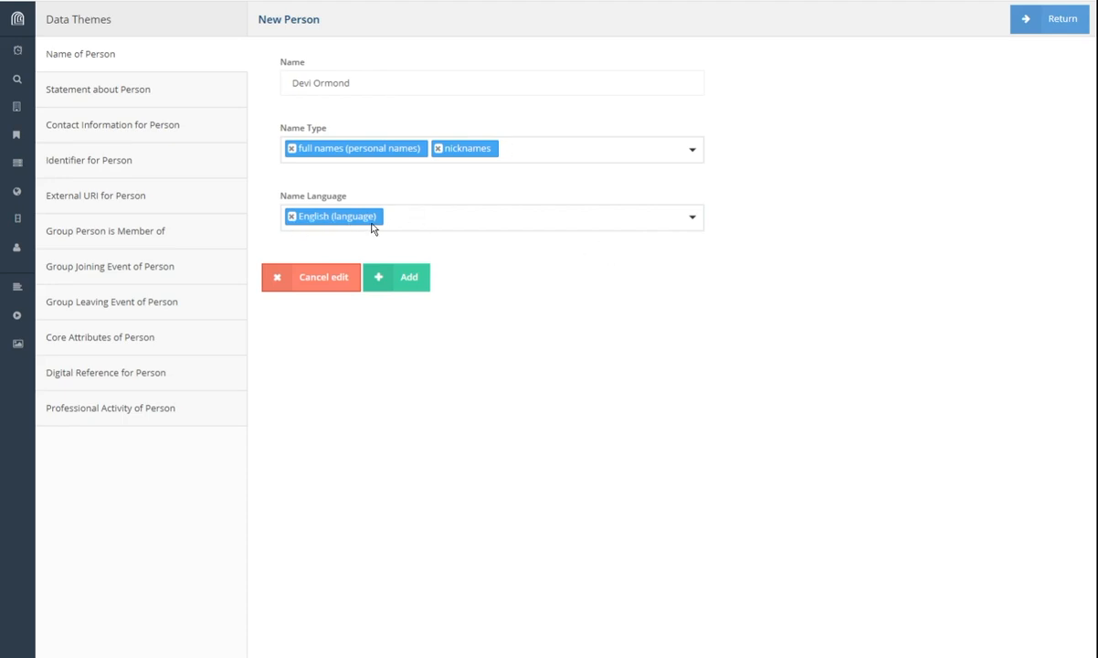
click(420, 289)
Step: Add a statement reading 'Conservator', removing description from its types, and save it
click(128, 95)
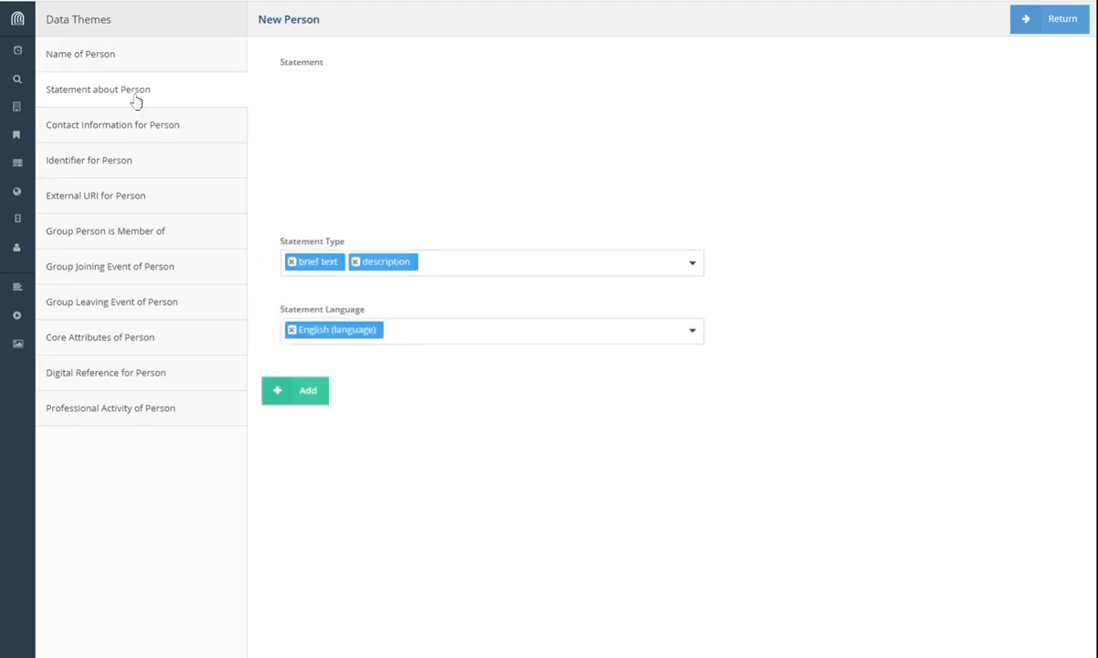
click(374, 142)
text(Consa)
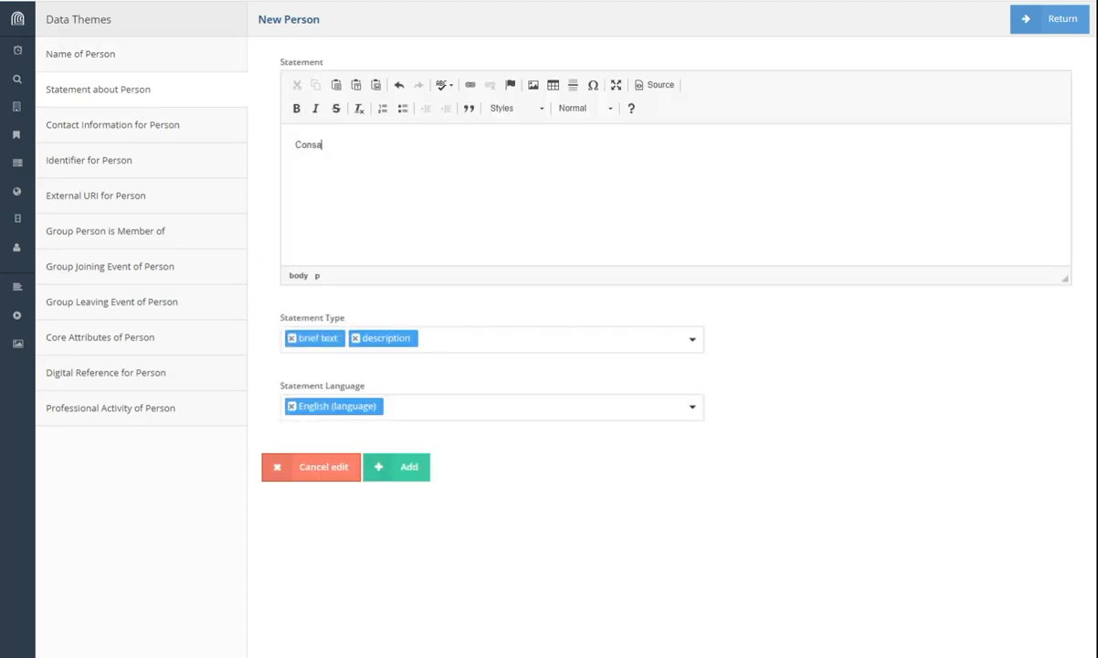
key(BackSpace)
text(ervaoti)
key(BackSpace)
key(BackSpace)
key(BackSpace)
text(tor)
click(356, 338)
click(397, 461)
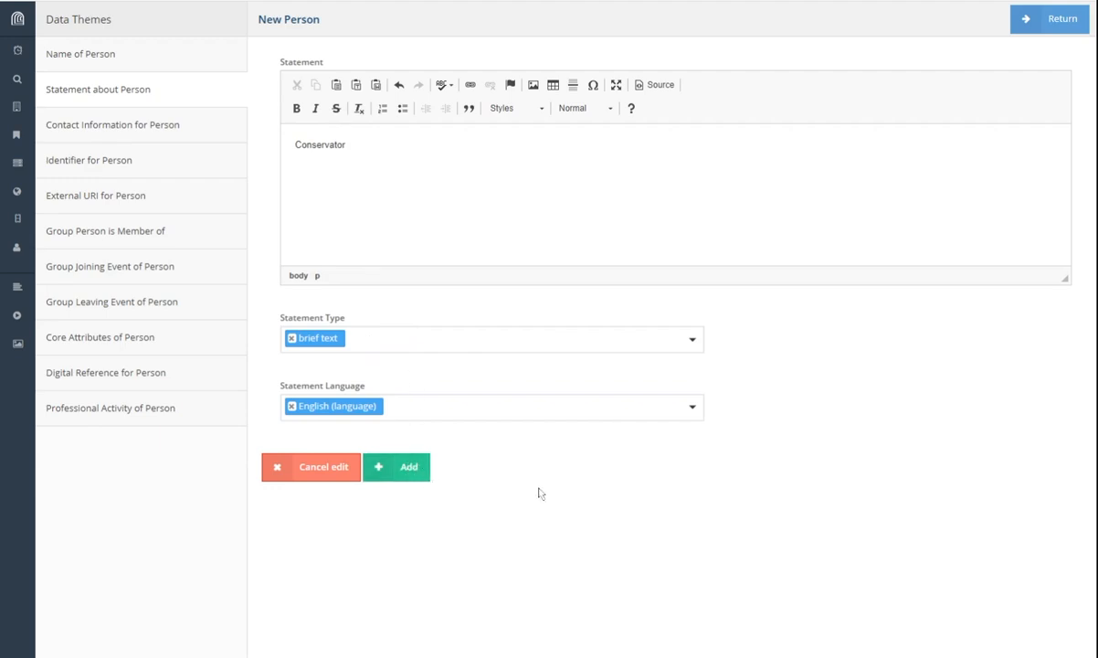
Step: Review the contact information, identifier and group membership sections, then return to the name section
click(97, 134)
click(108, 161)
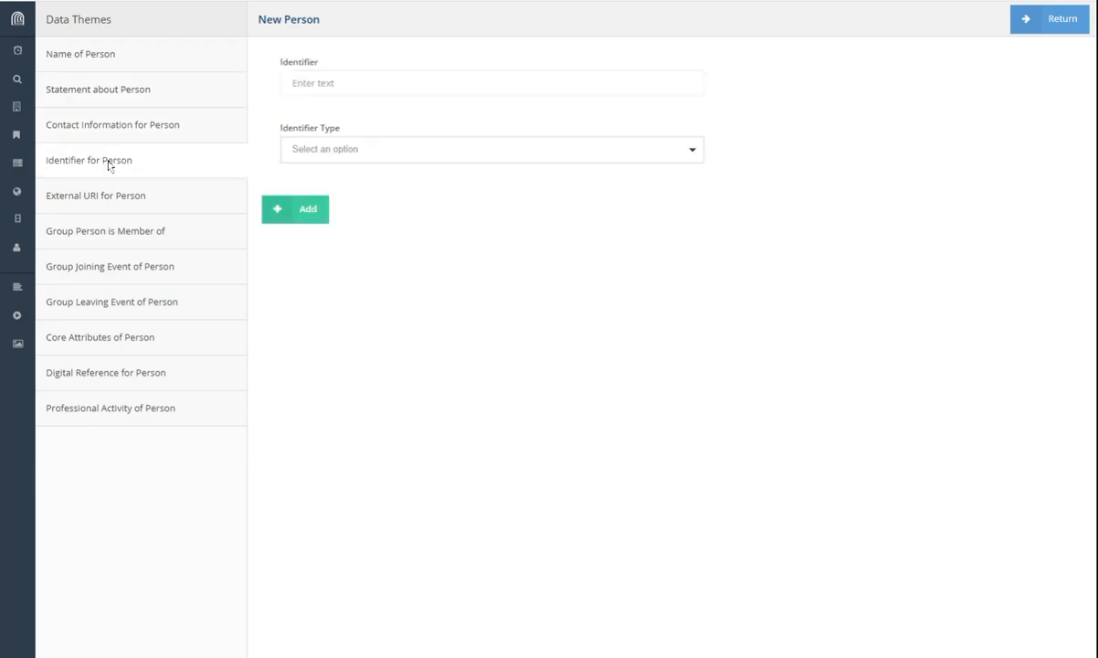
click(124, 234)
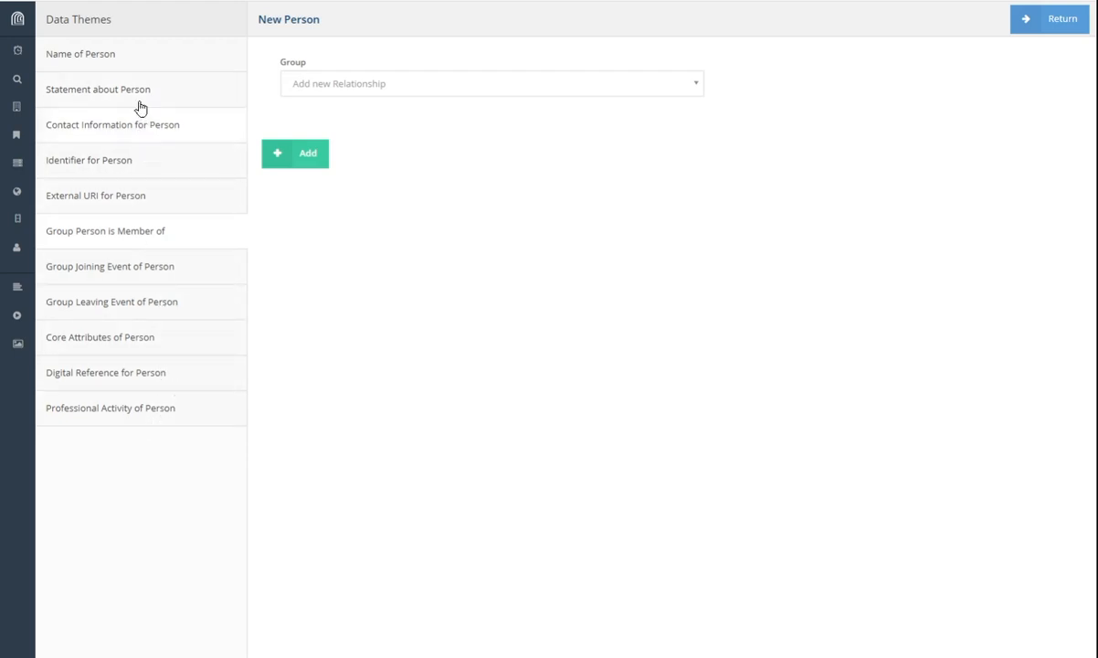
click(136, 57)
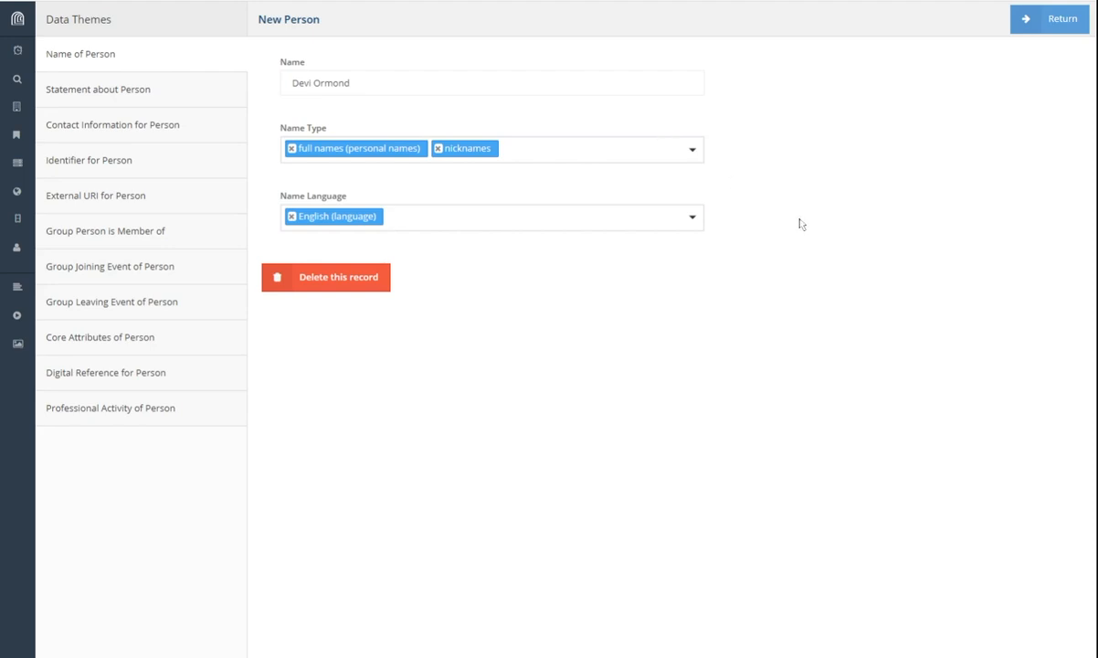
Step: Return to the project with the new person on the team and continue to Add Objects
click(1057, 22)
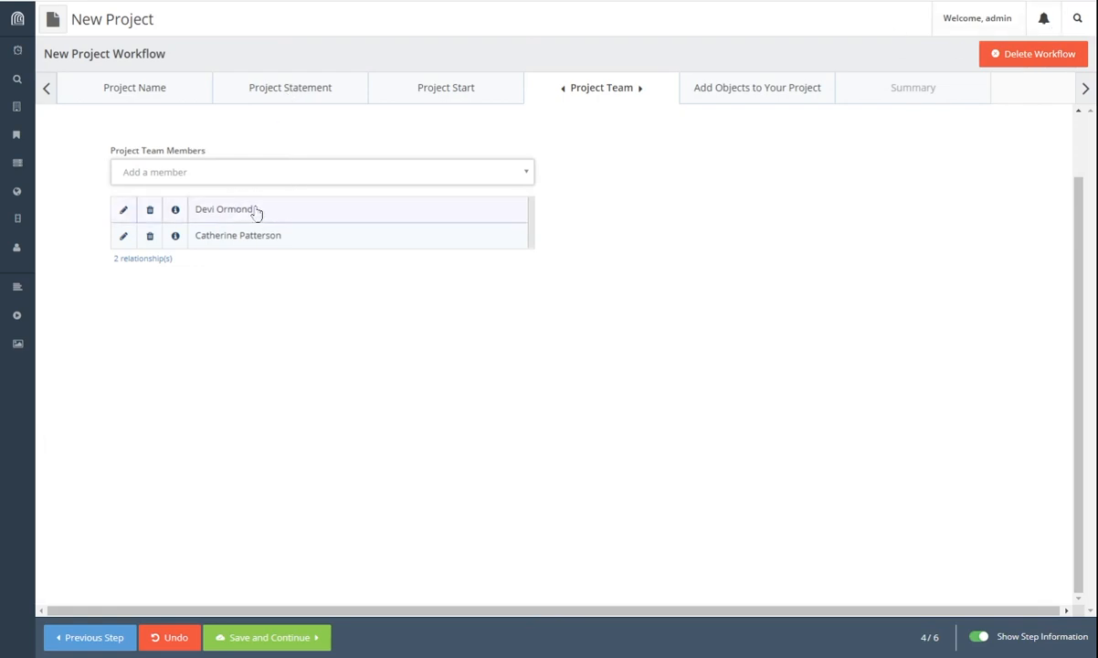
click(274, 639)
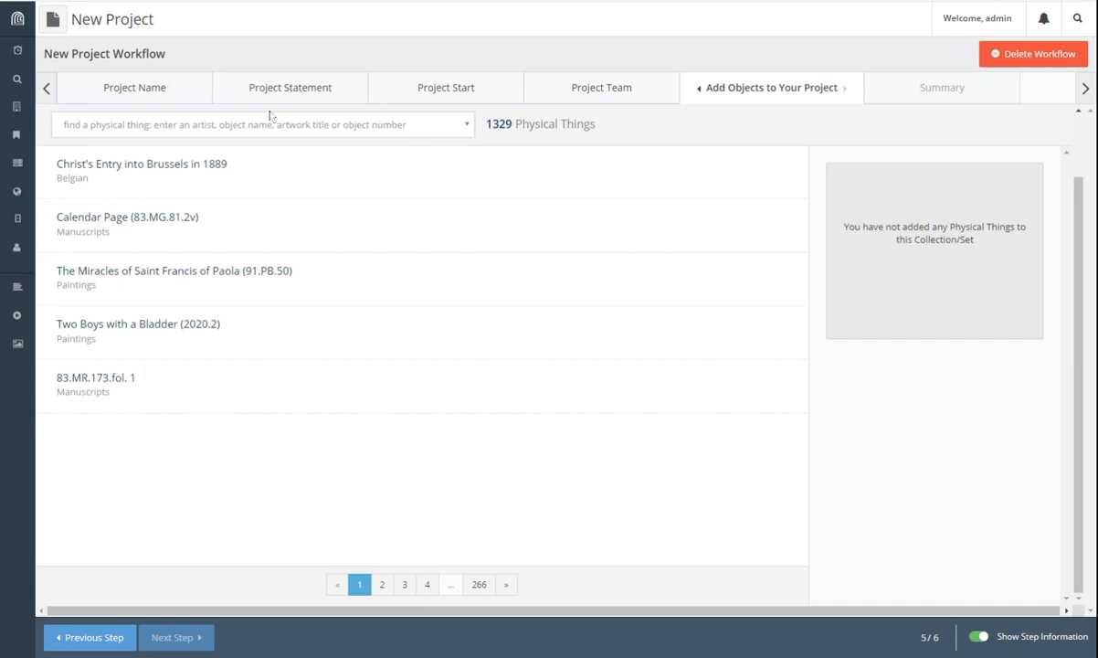
Step: Search for 'iris', add Irises (90.PA.20) to the project's objects, and save the step
click(326, 128)
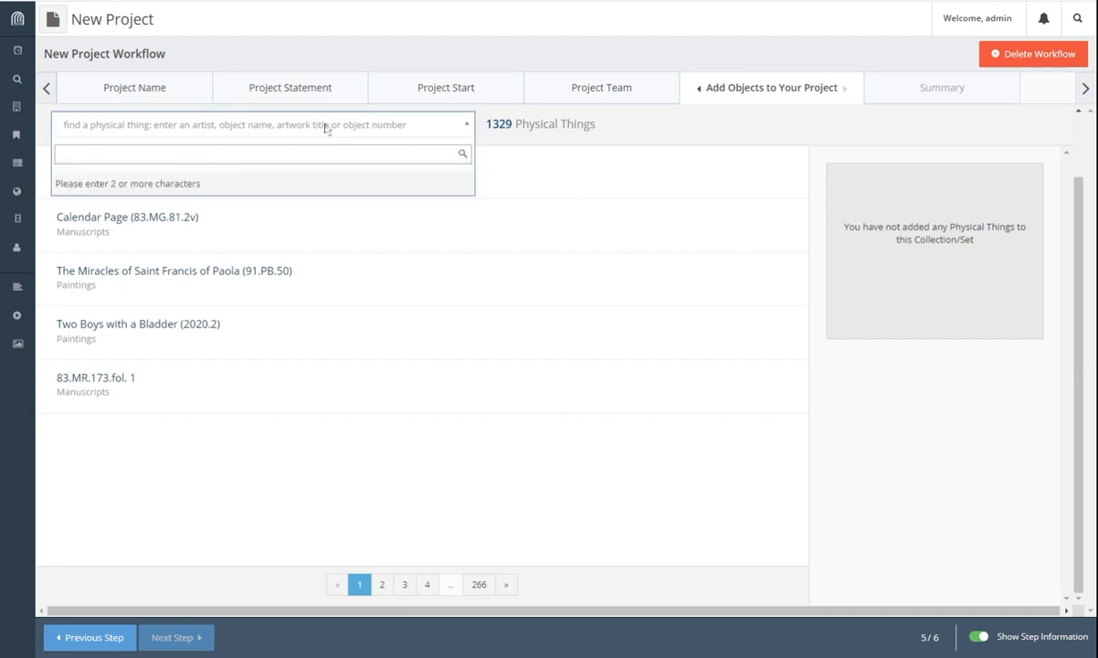
text(iris)
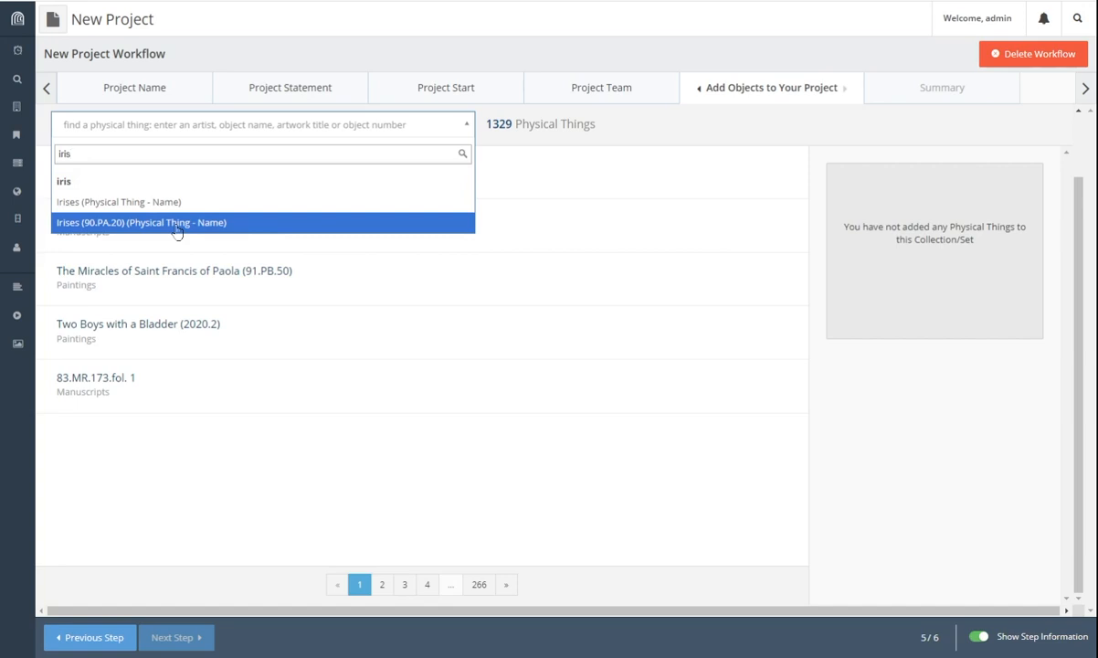
click(128, 226)
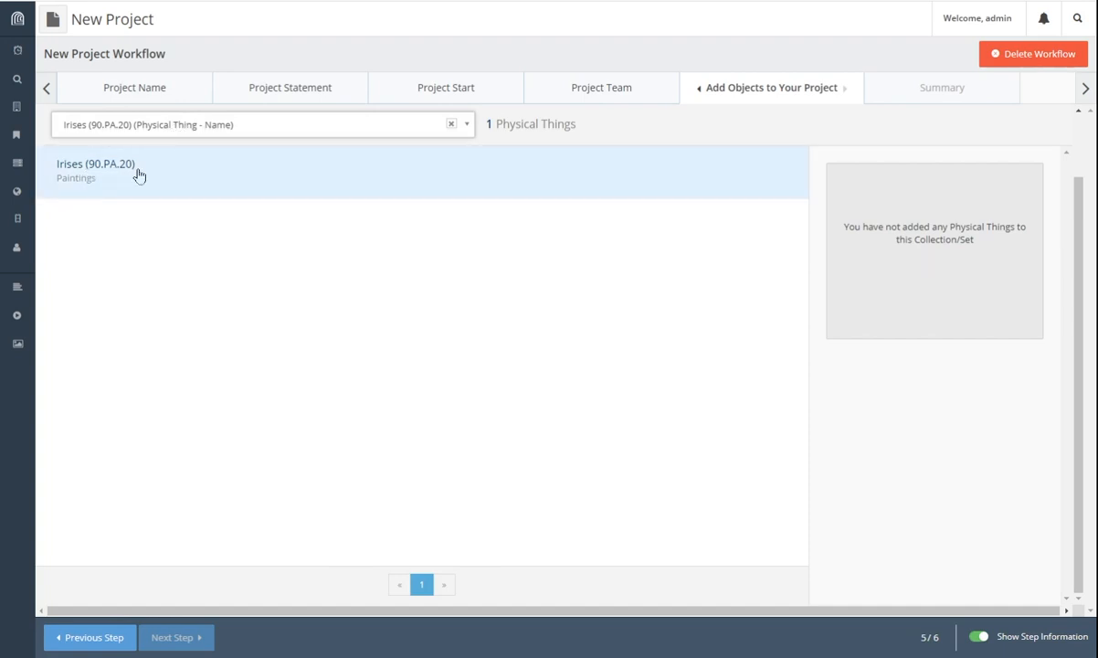
click(95, 177)
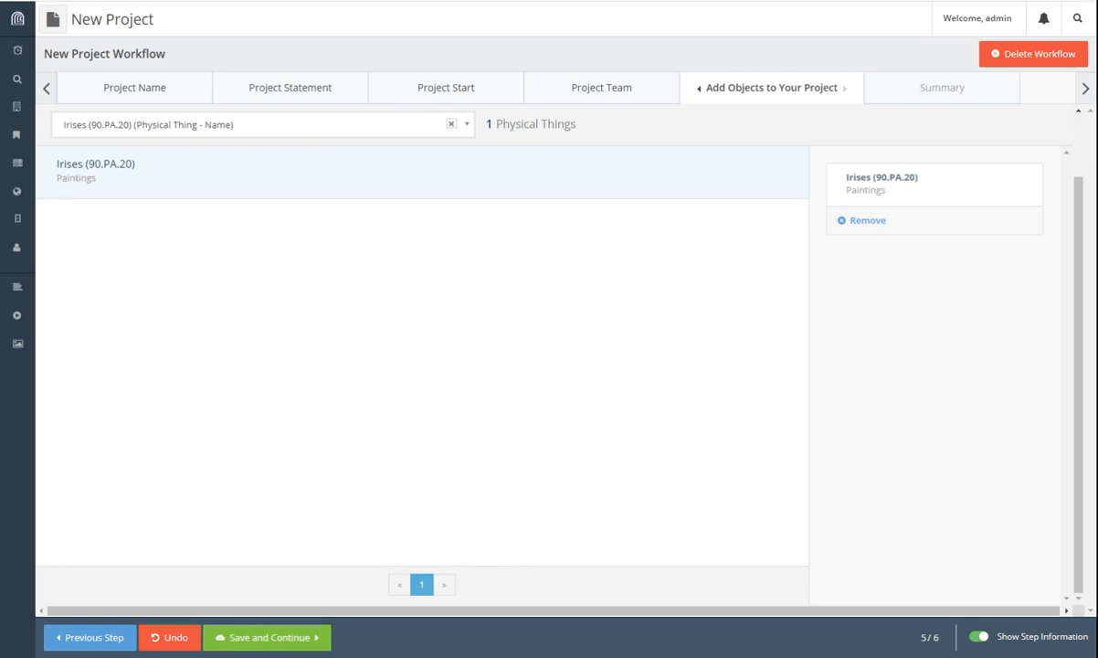
click(276, 642)
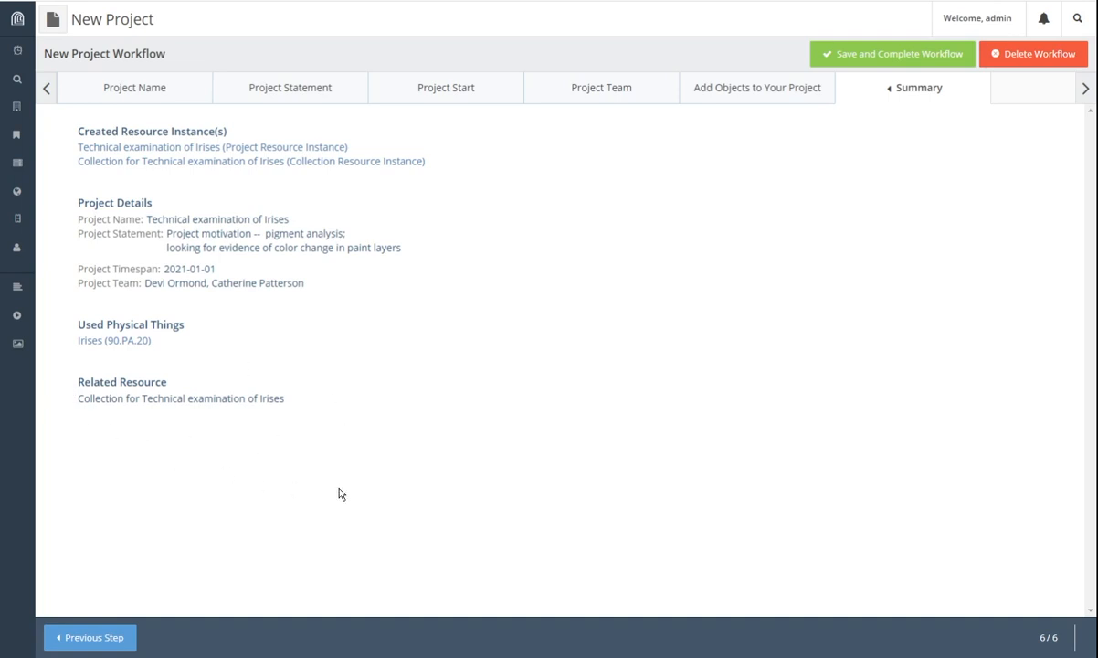
Step: Save and complete the Technical examination of Irises project workflow from its Summary step
click(923, 57)
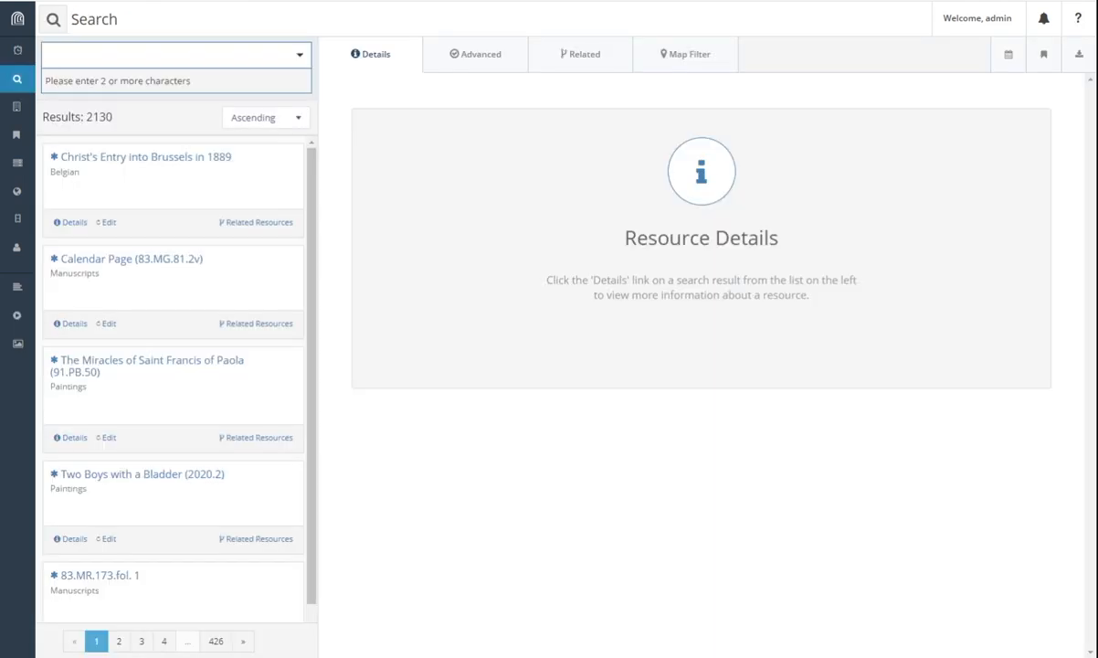
Step: Search 'ir' and filter results by the Technical examination of Irises term match
click(215, 55)
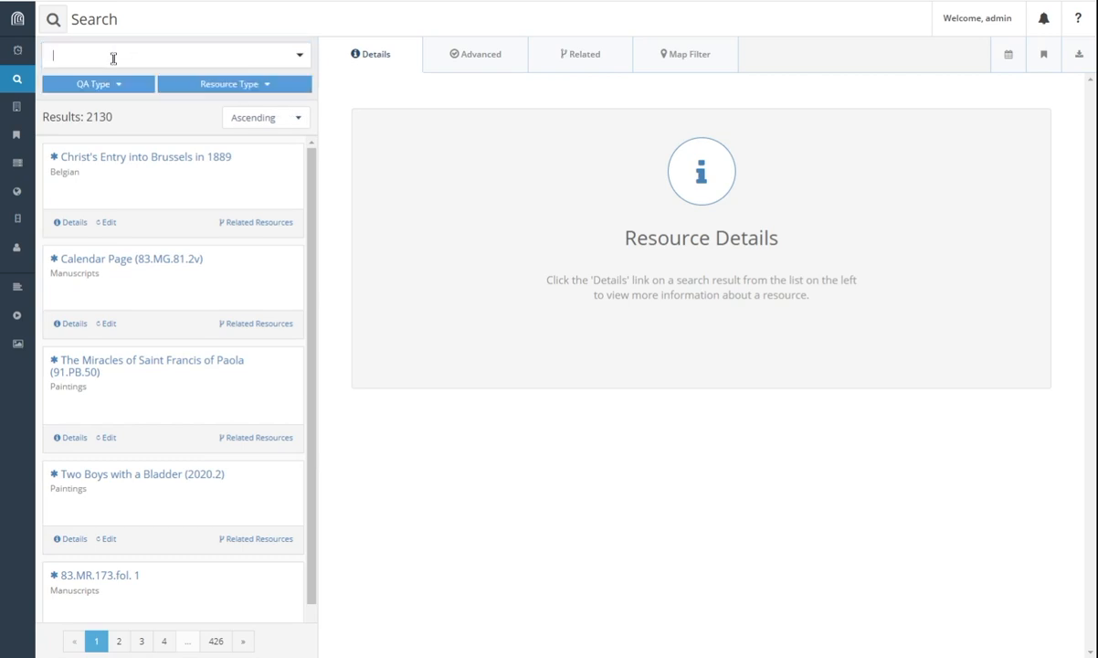
text(ir)
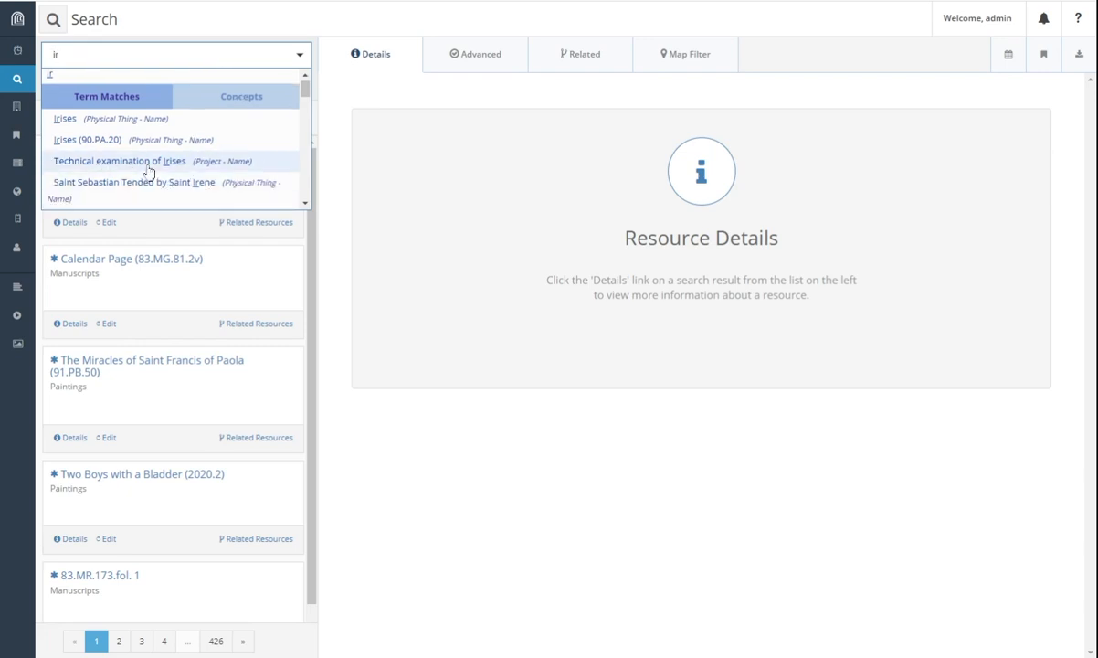
click(148, 163)
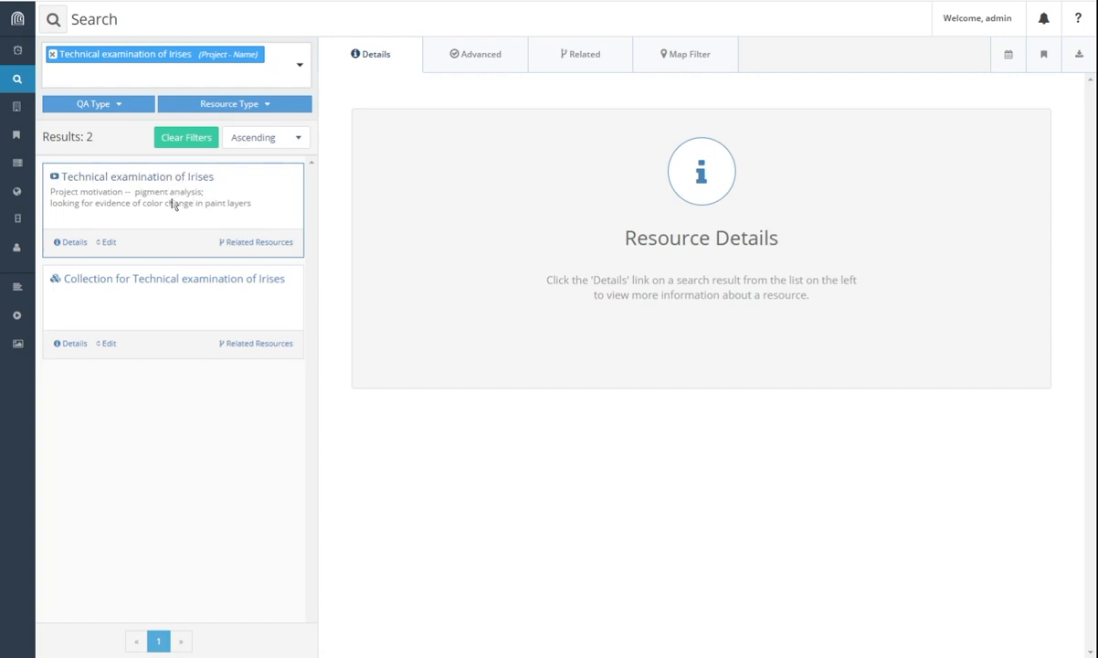
Step: Open the project's related-resources graph, rearrange its team-member and collection nodes, and show the legend
click(251, 248)
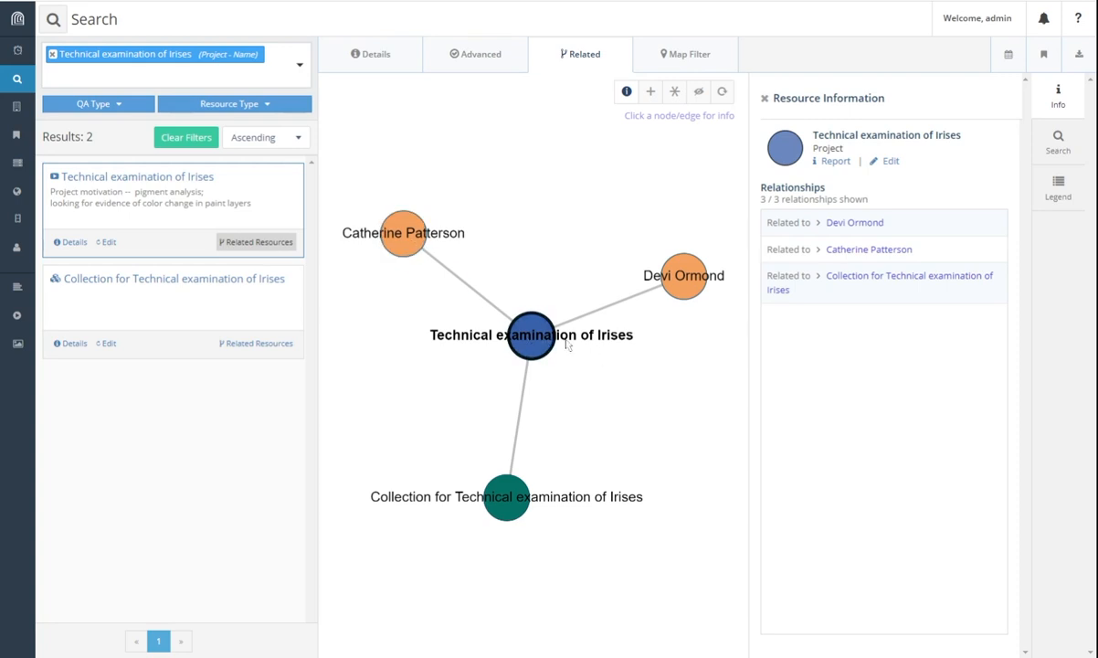
drag(683, 276, 650, 218)
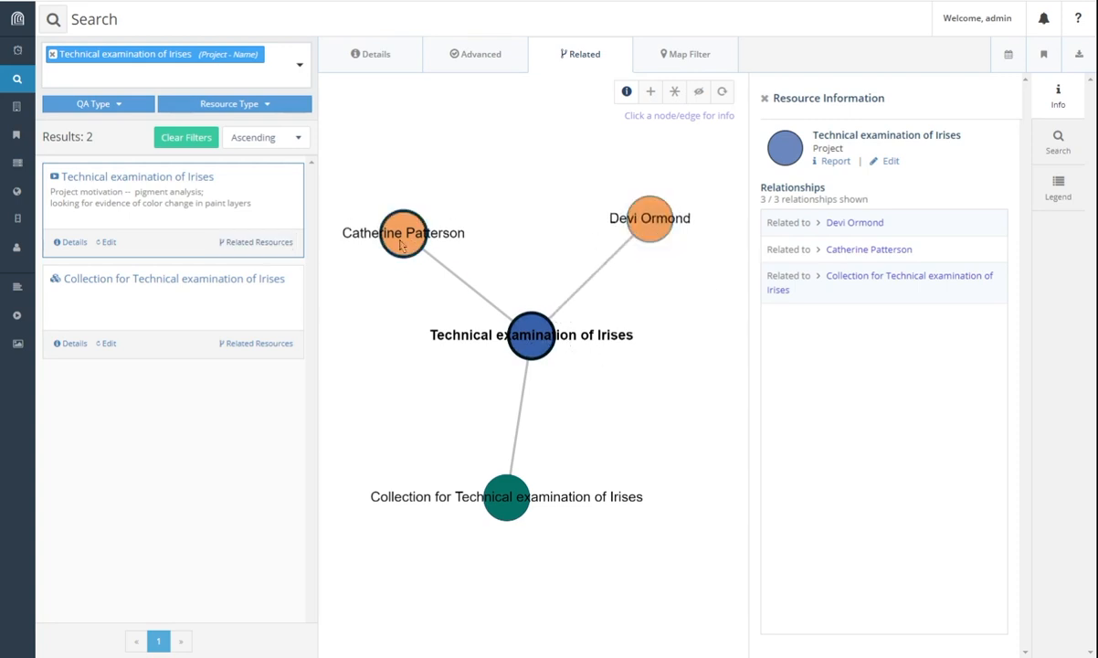
drag(401, 245, 543, 220)
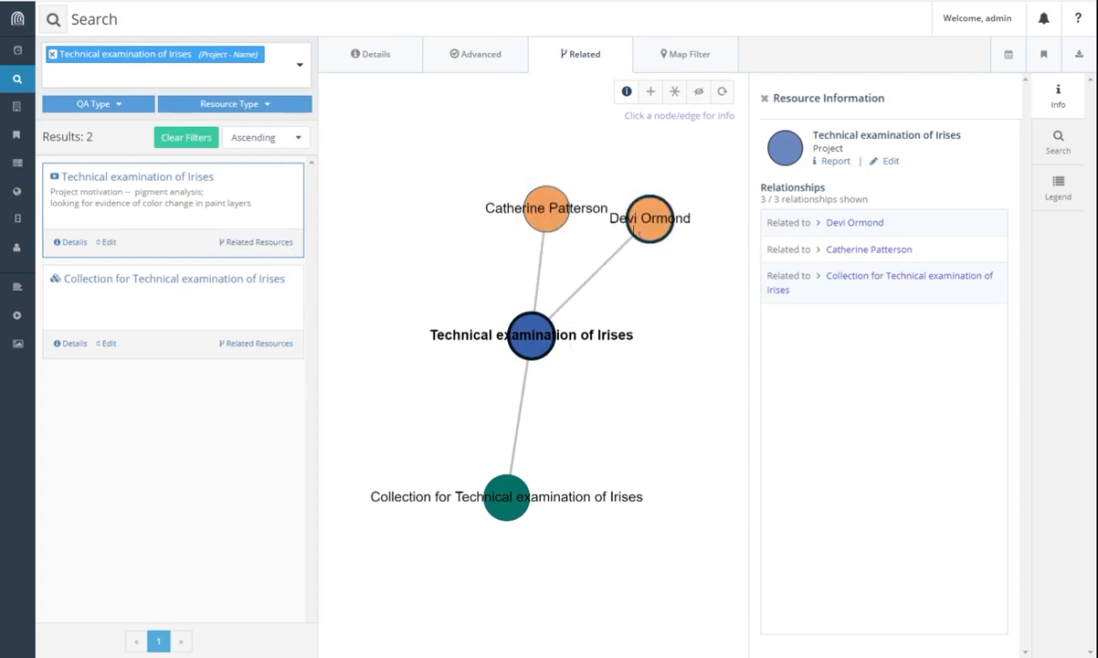
mouse_move(636, 232)
mouse_down()
mouse_move(650, 304)
mouse_move(650, 248)
mouse_up()
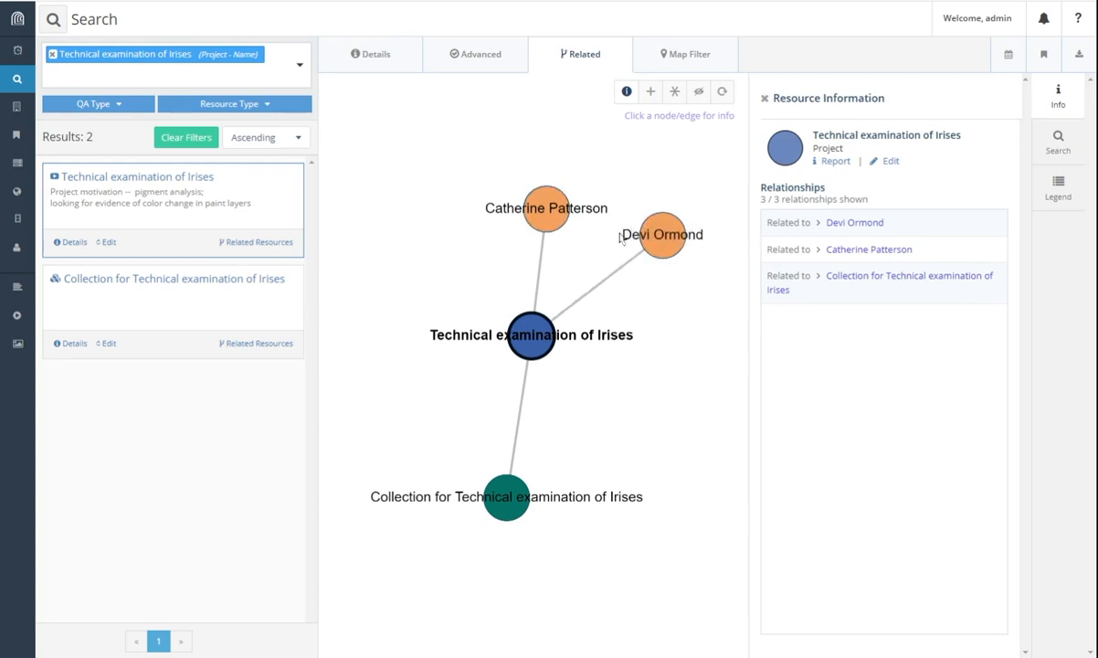
drag(490, 485, 474, 481)
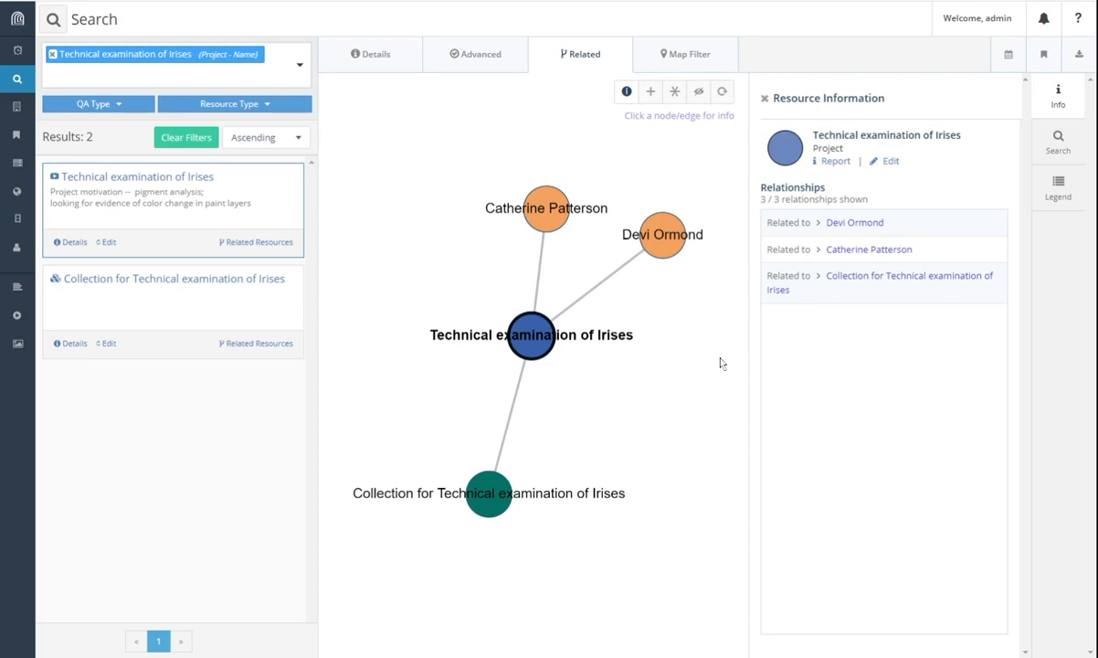
click(1060, 192)
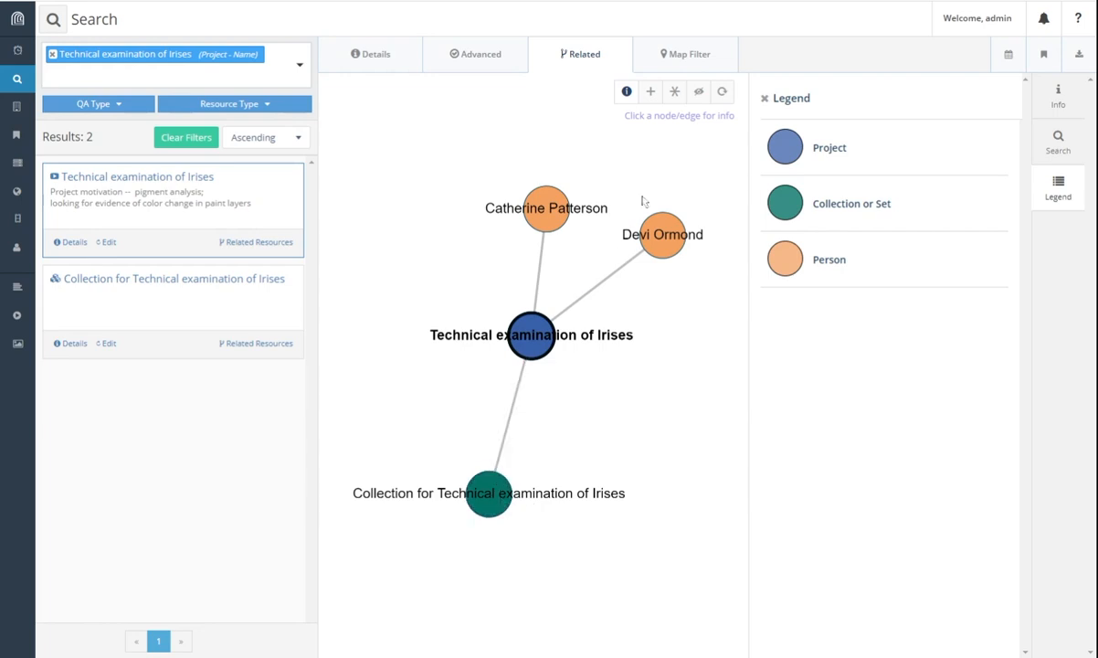
click(650, 92)
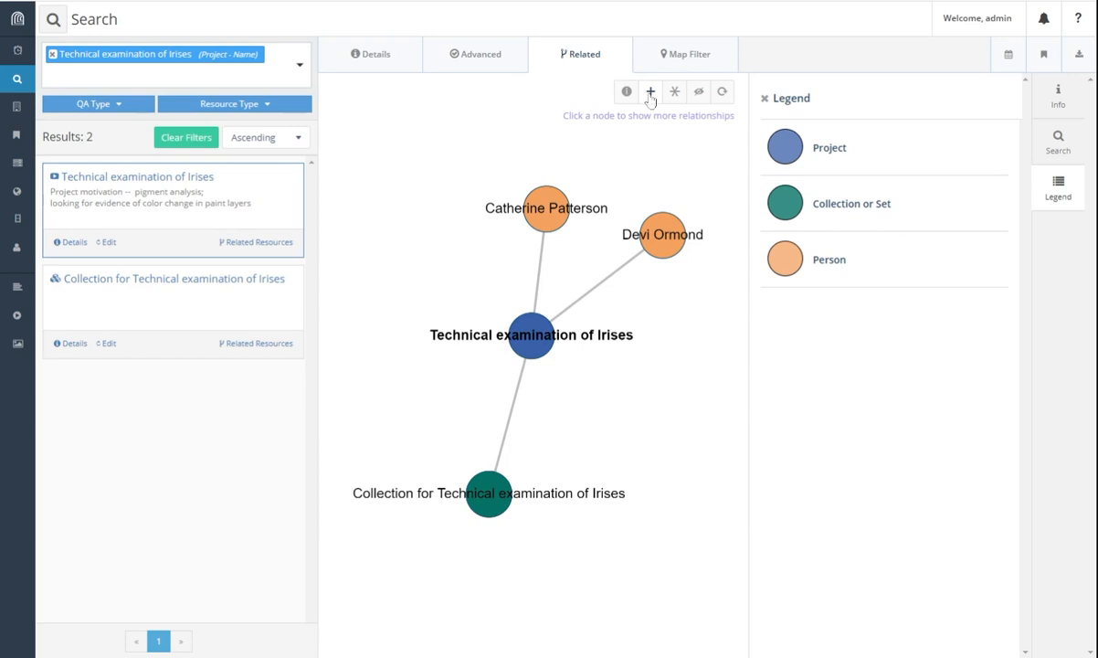
Step: Expand the Collection and Irises (90.PA.20) nodes to reveal Vincent van Gogh, then go to Workflows
click(494, 511)
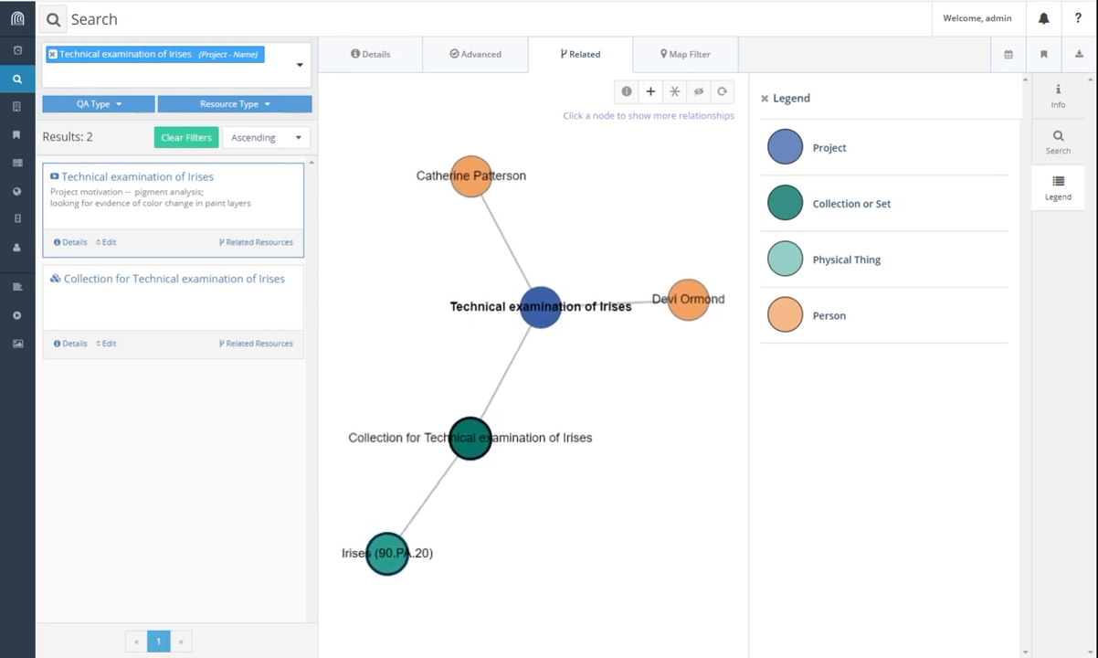
click(393, 569)
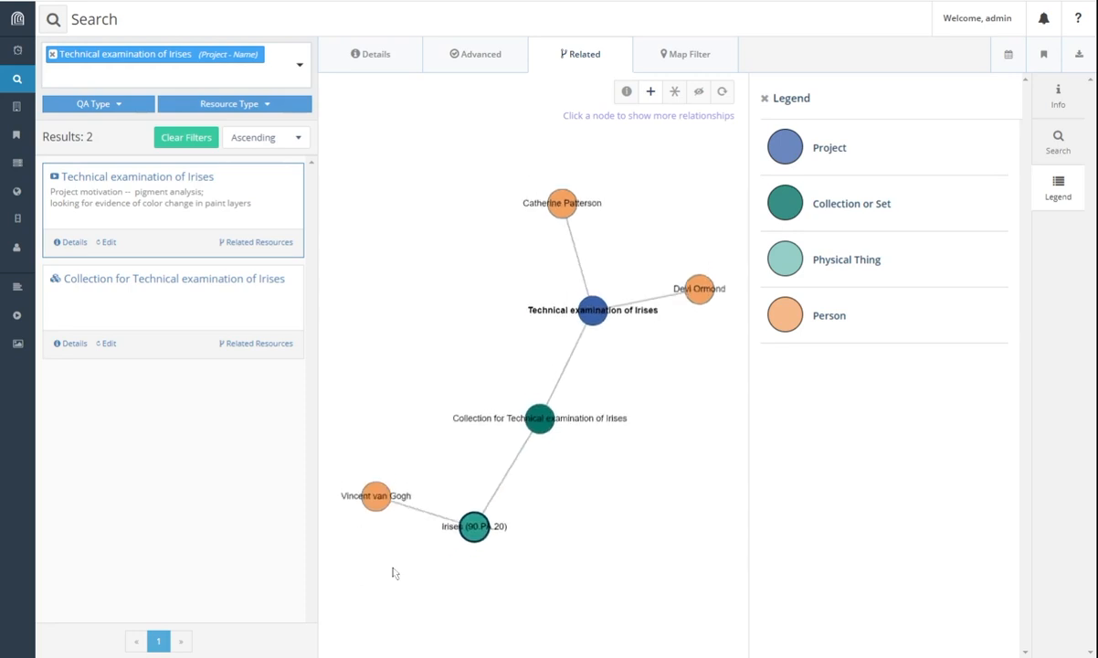
click(382, 537)
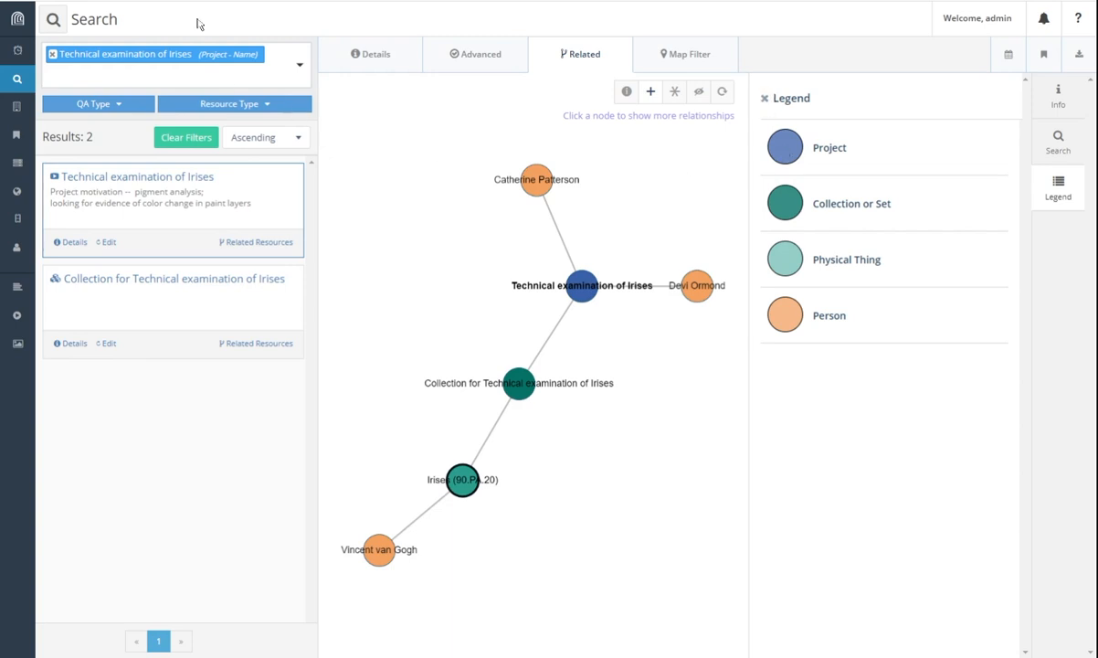
click(17, 315)
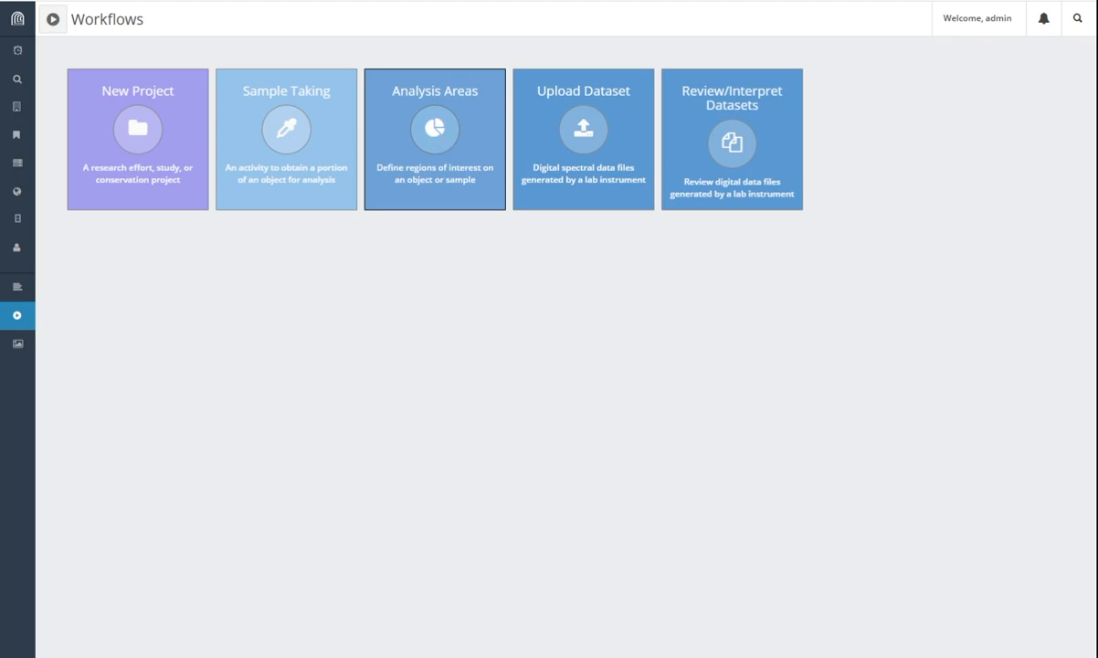
Step: Launch the Analysis Areas workflow and dismiss its goal explanation panel
click(442, 142)
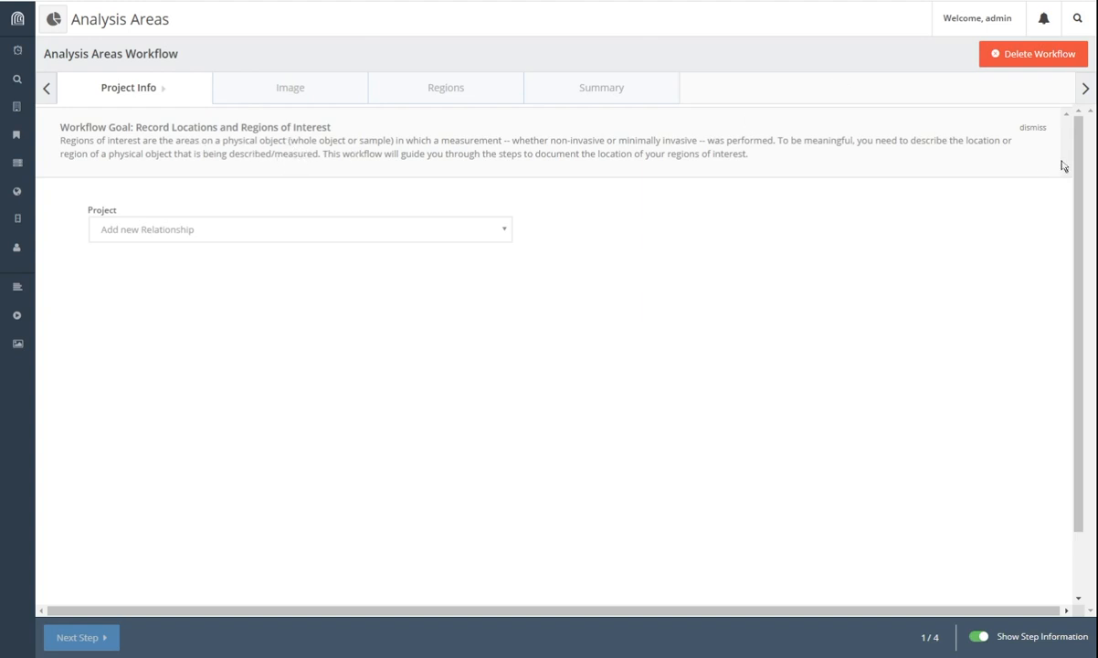
click(1030, 128)
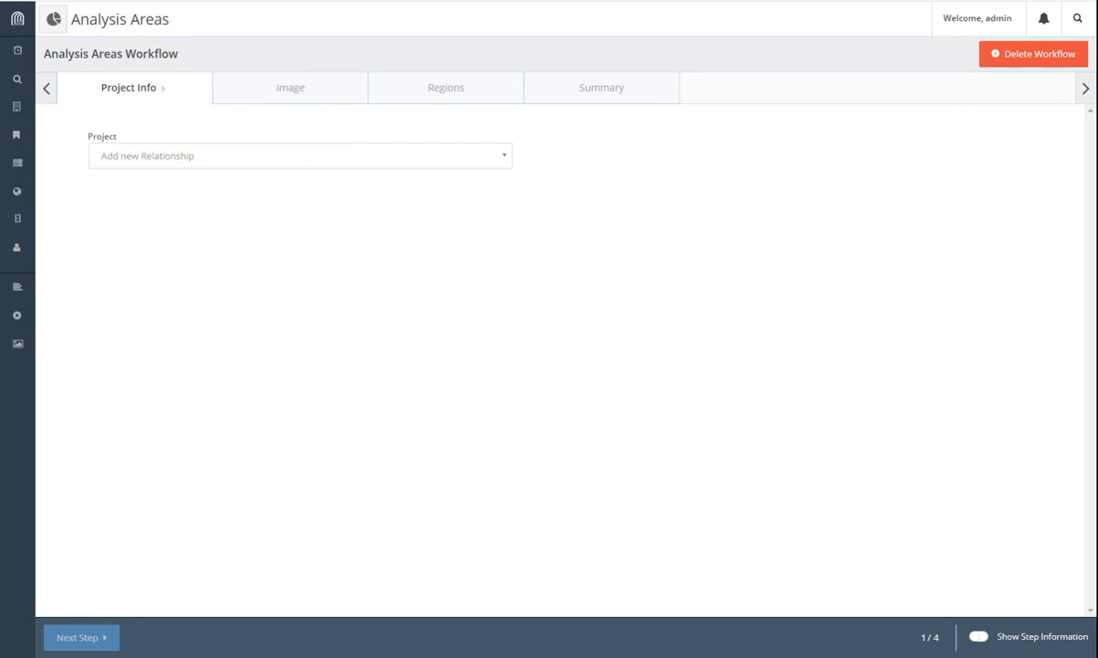
Step: Set project to Technical examination of Irises and analysed object to Irises (90.PA.20), then save
click(308, 159)
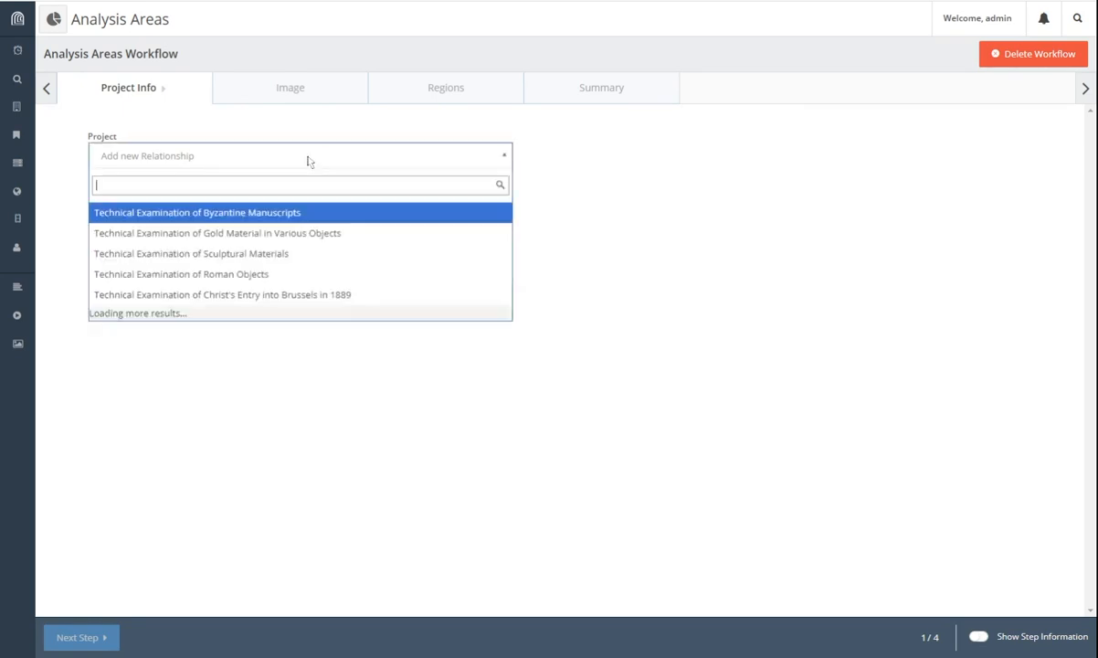
text(iris)
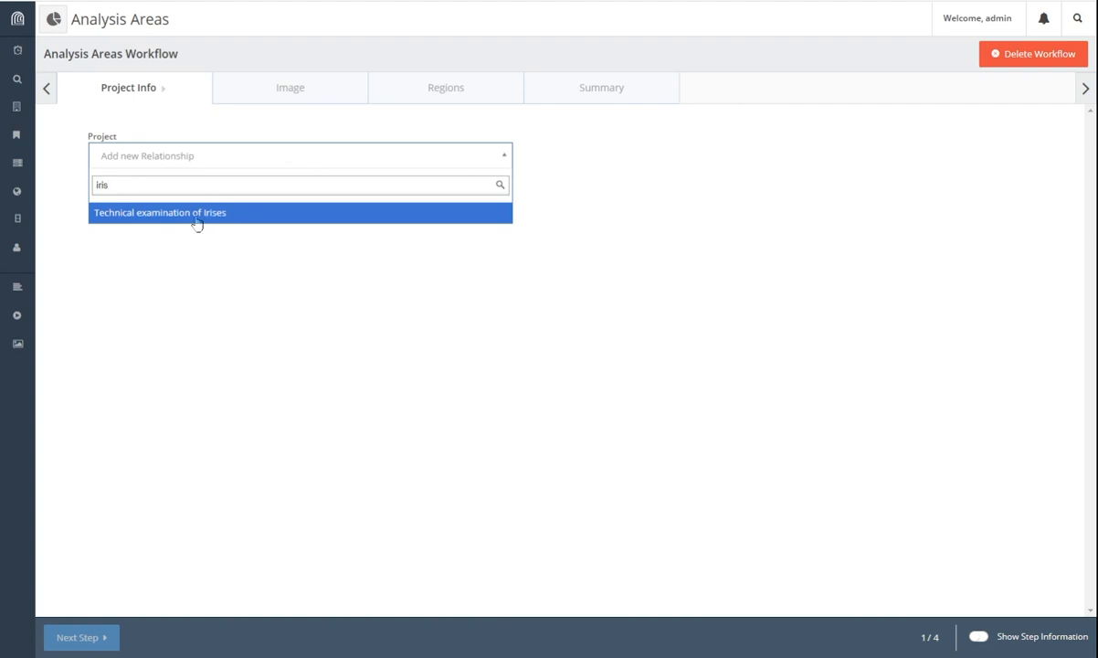
click(185, 210)
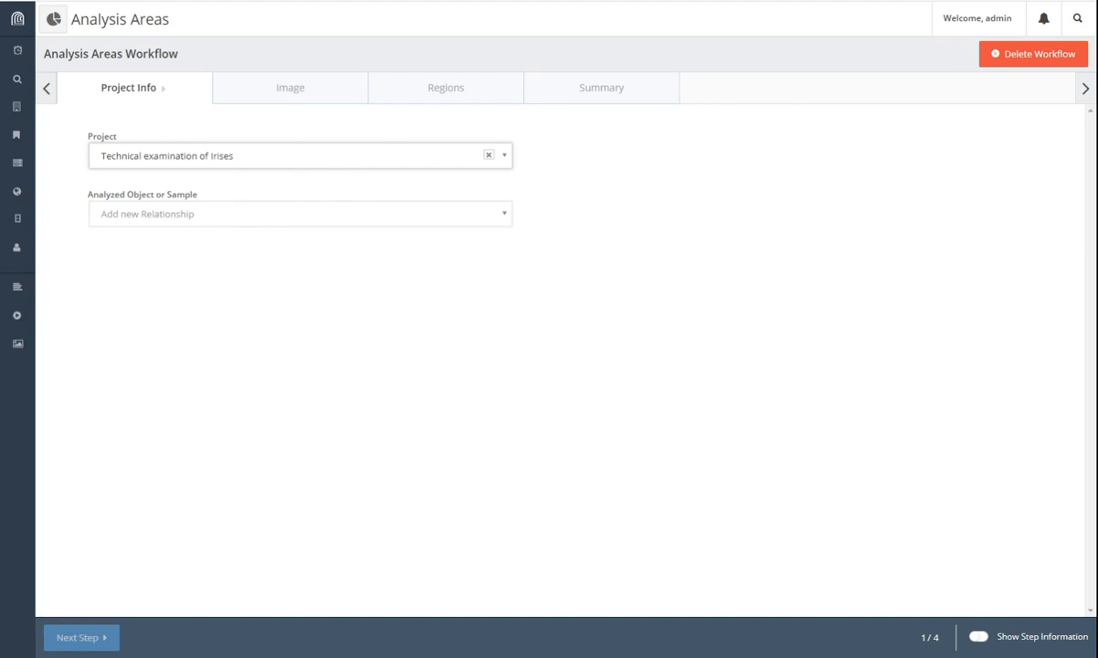
click(270, 219)
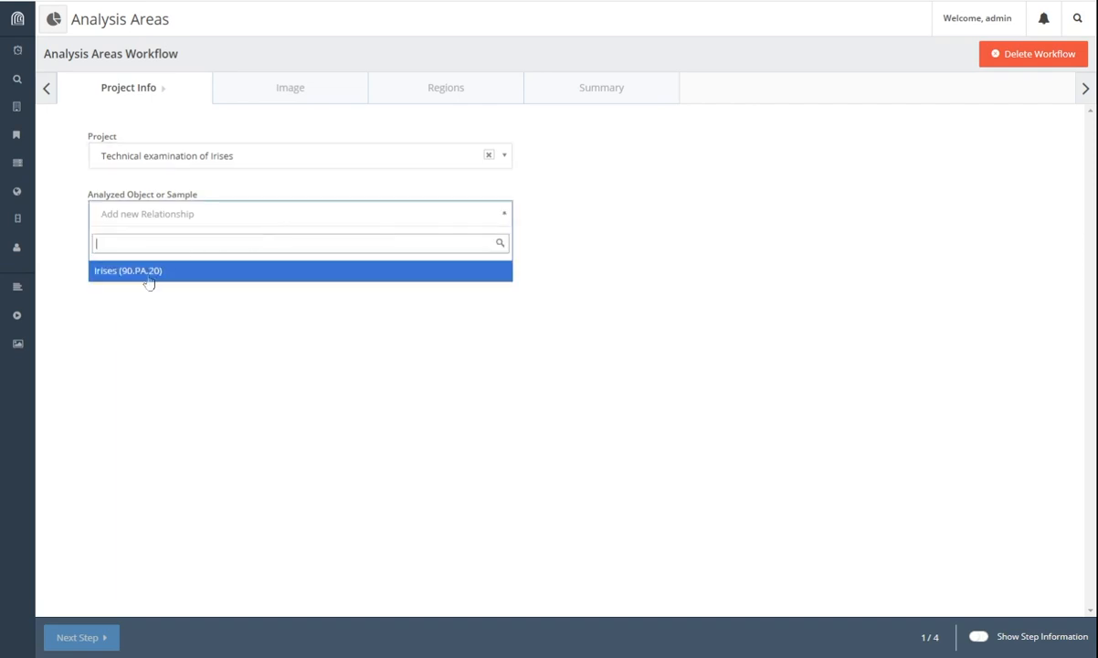
click(148, 274)
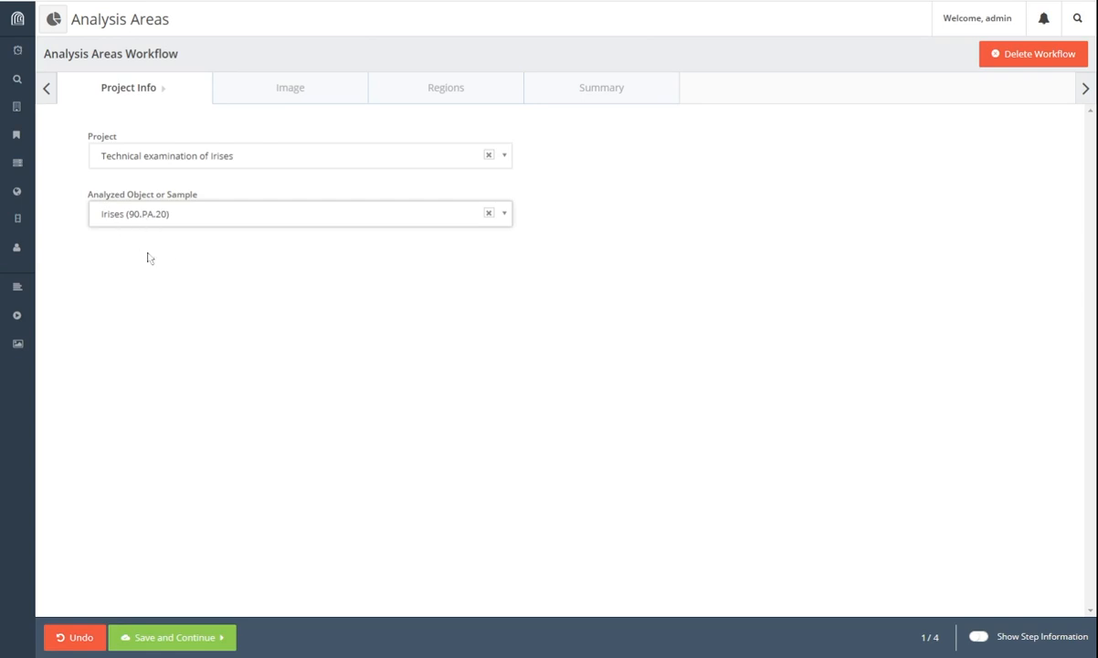
click(183, 637)
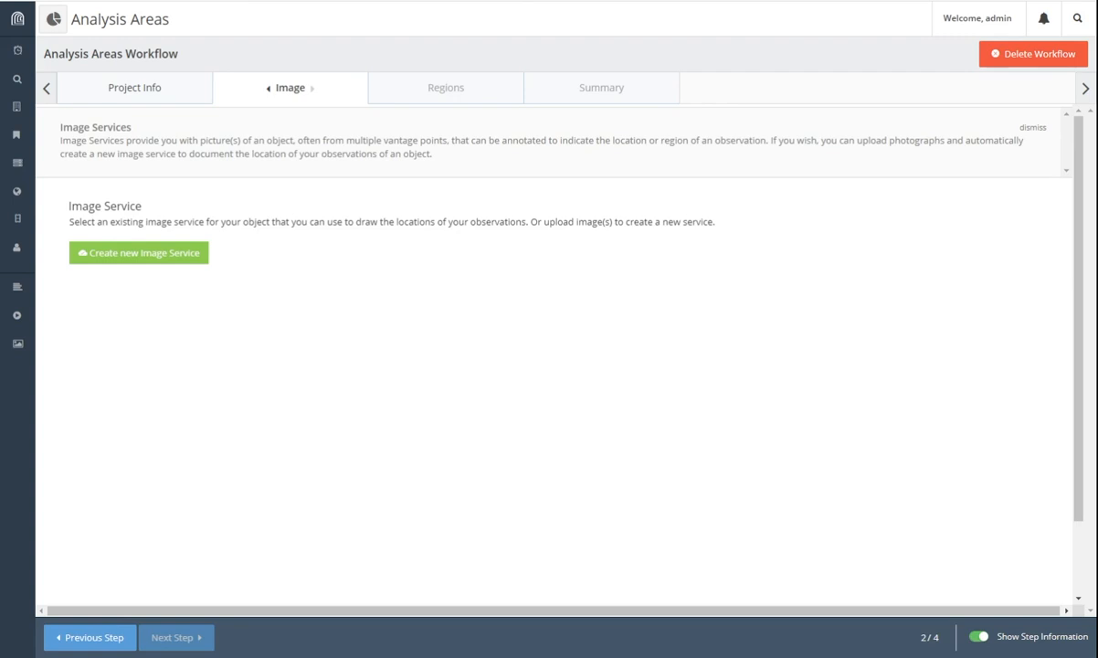
Step: Begin creating a new image service for the Irises painting
click(169, 264)
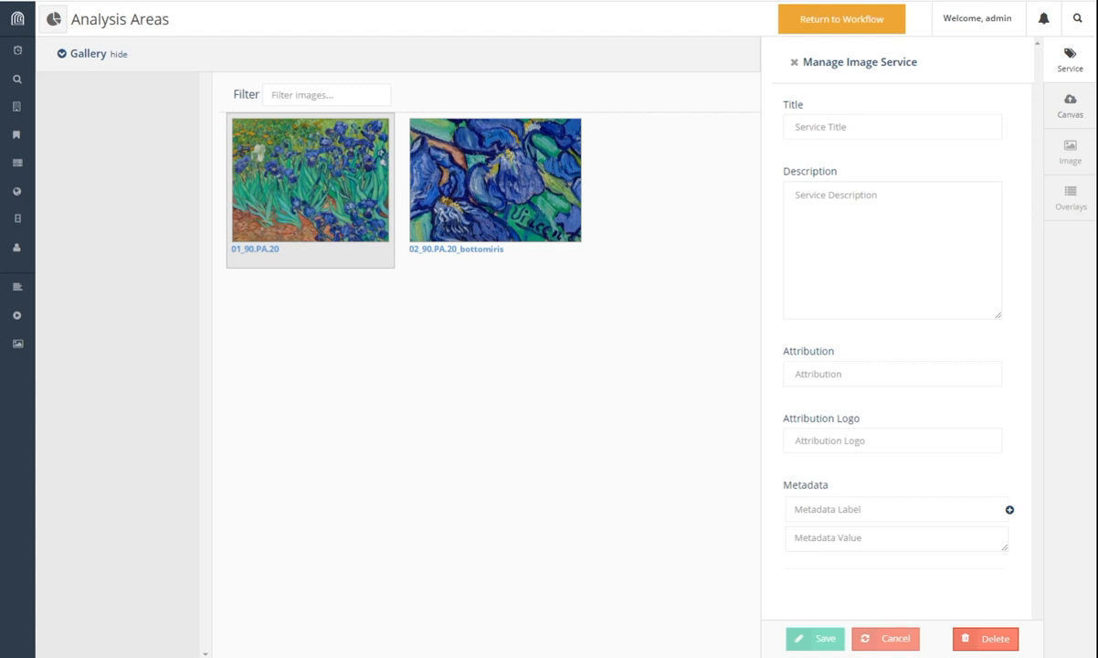
Step: Title the image service 'Irises -- images for analysis', describe it as 'imaging services', and save
click(836, 130)
text(Iri)
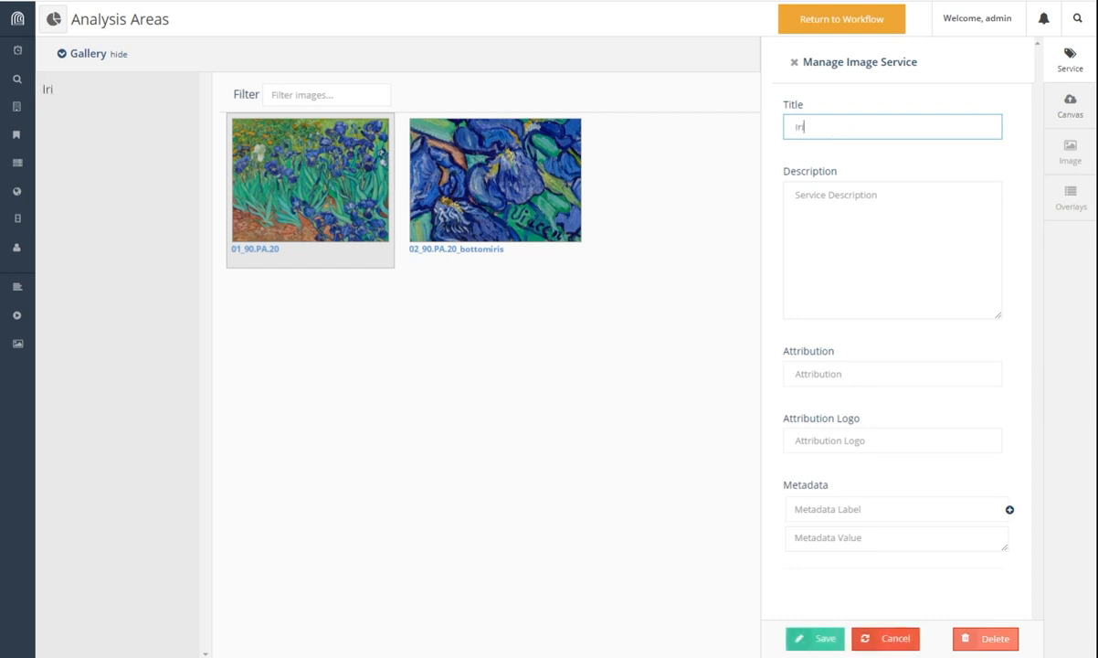
text(ses -- image)
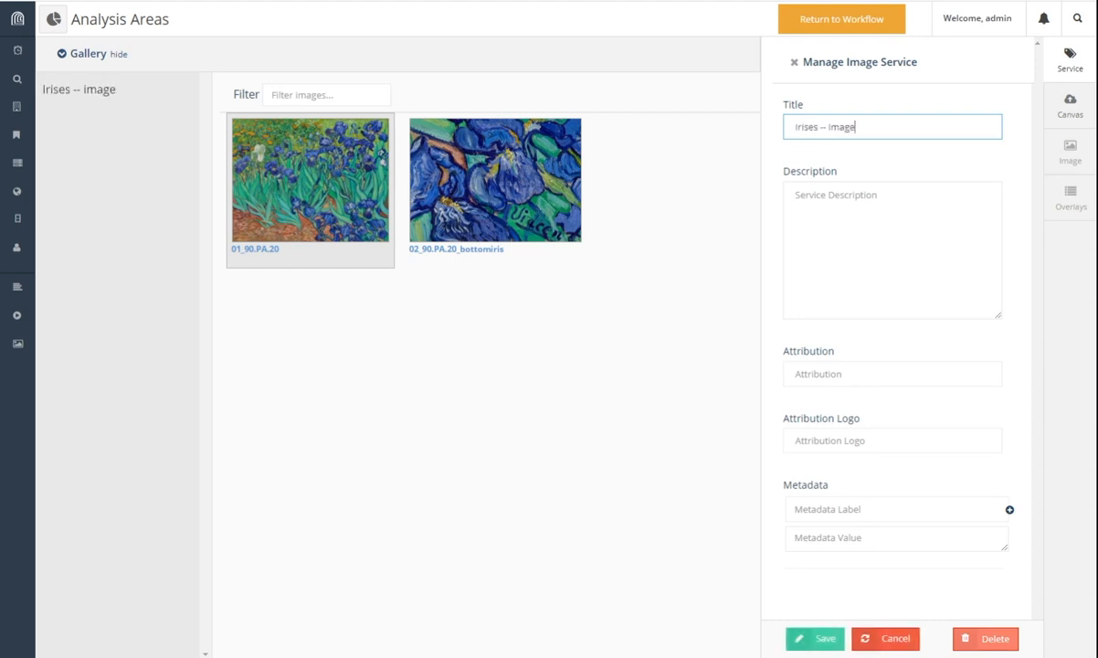
text(s for analysis)
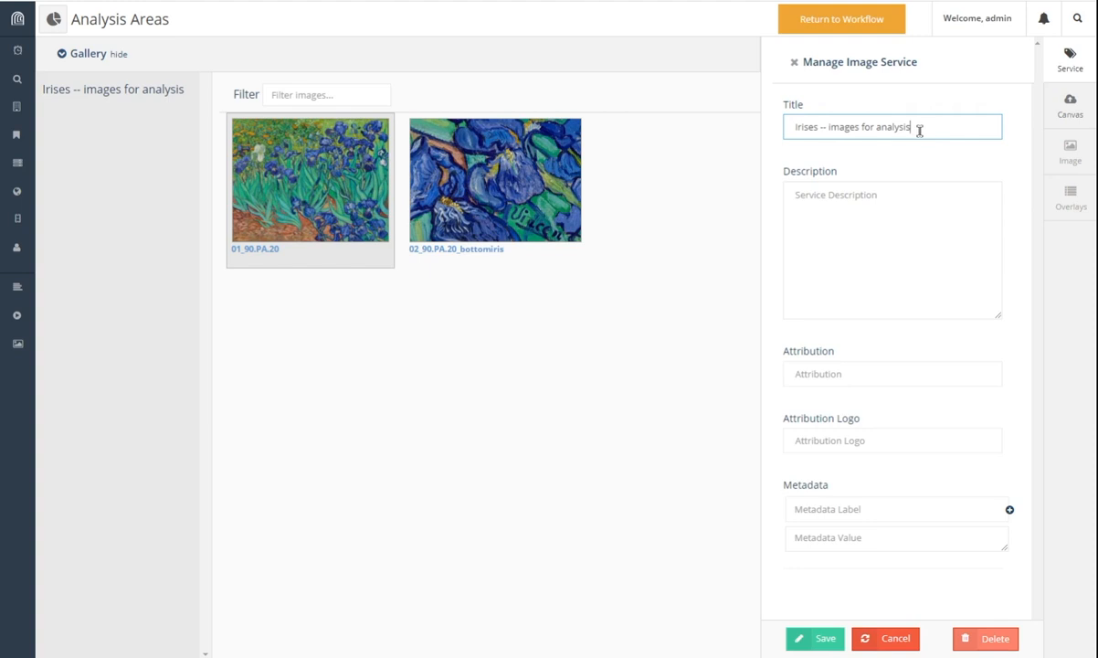
click(840, 223)
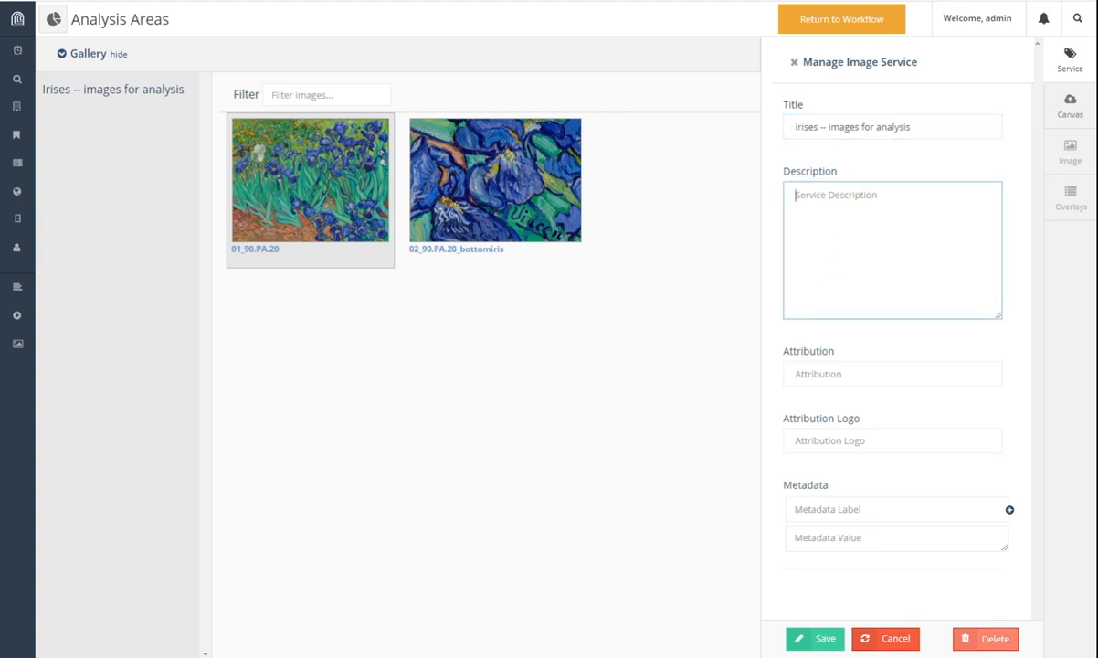
text(imaging)
text(services)
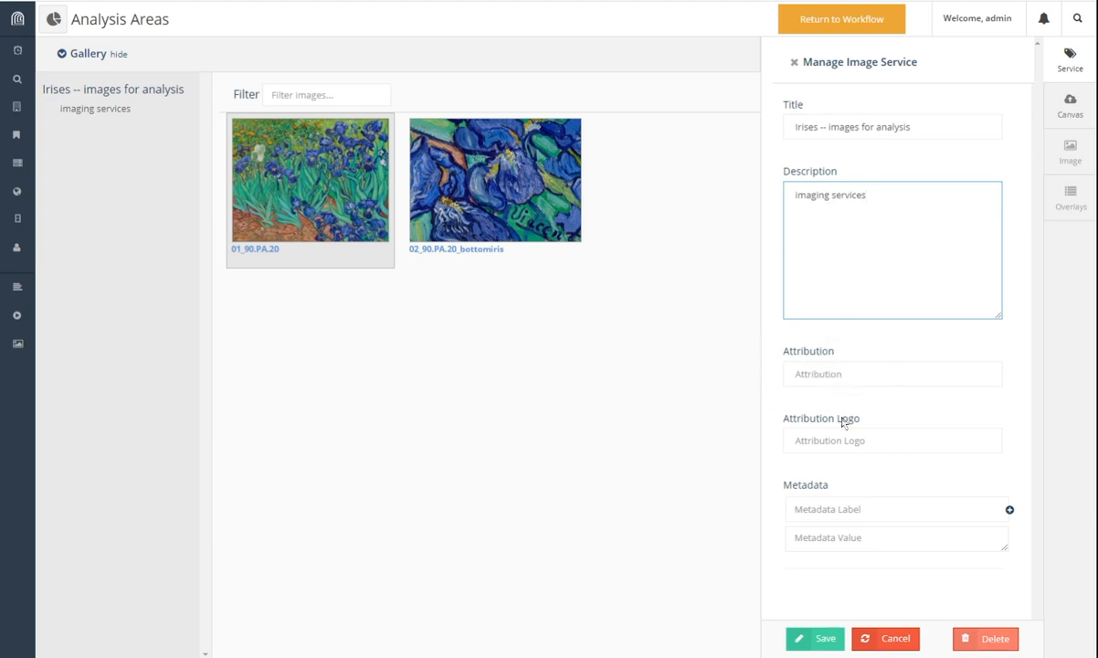
click(842, 379)
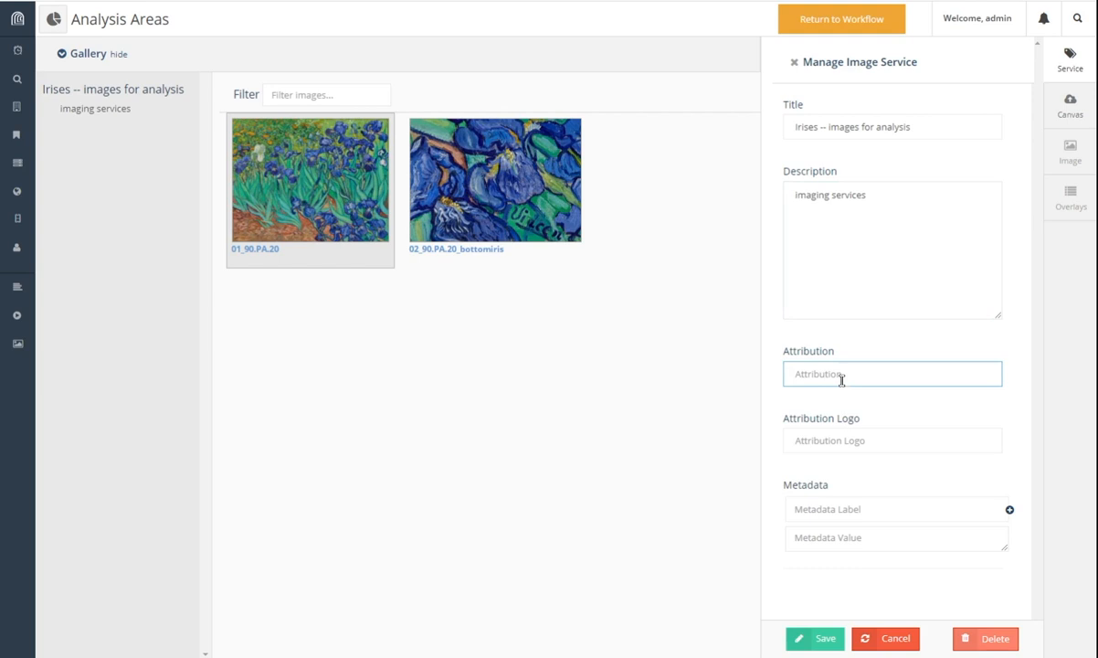
click(838, 441)
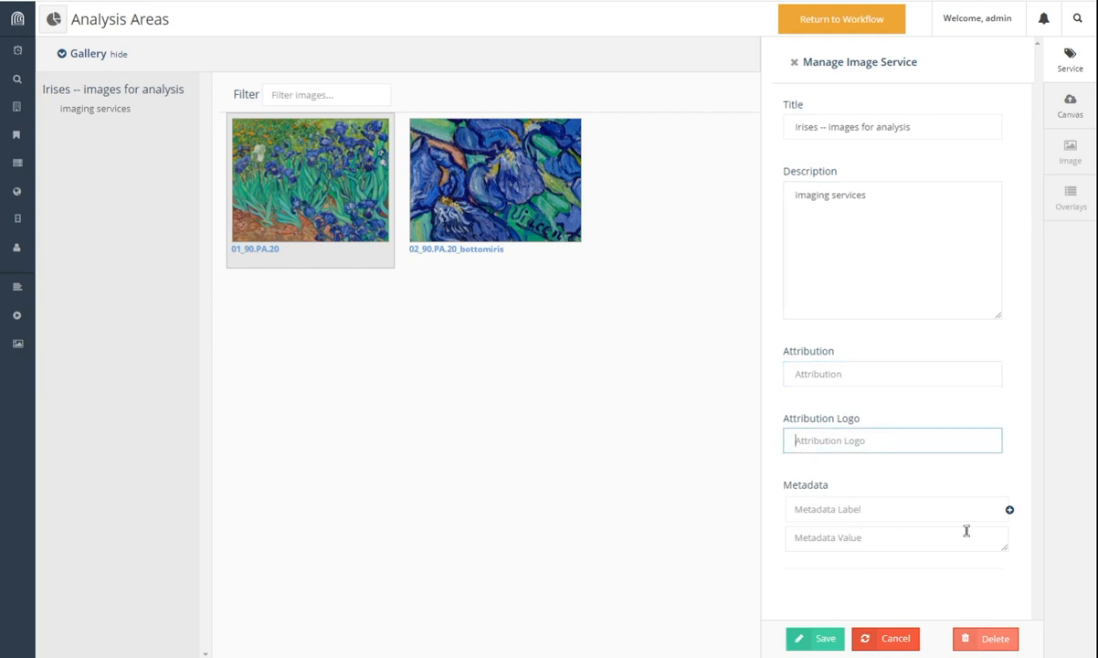
click(980, 625)
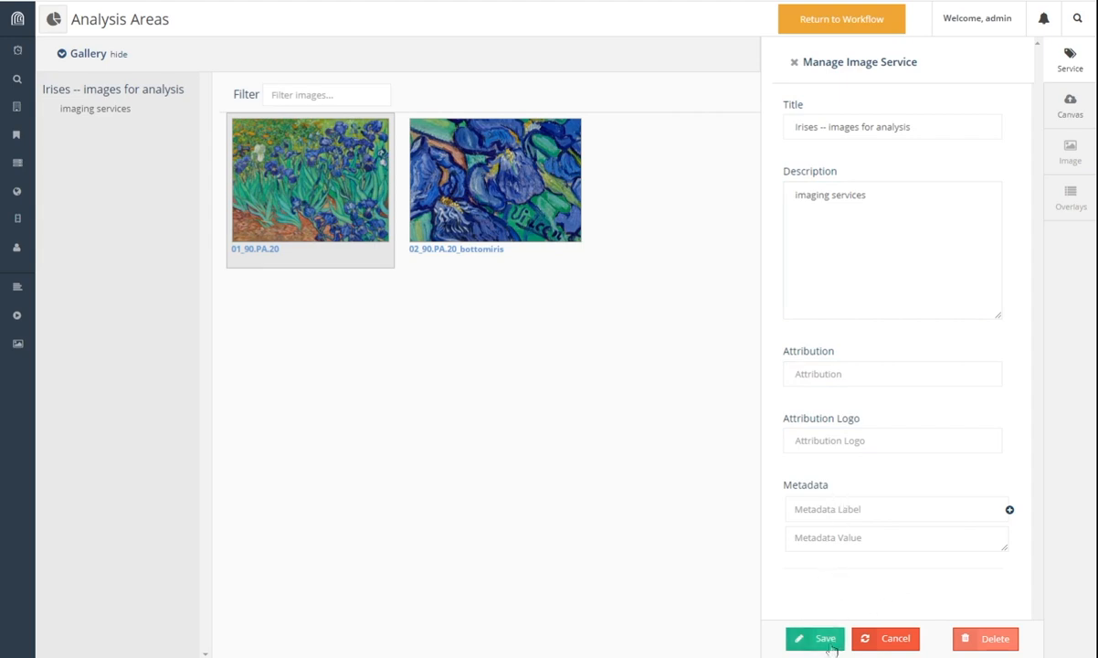
click(830, 646)
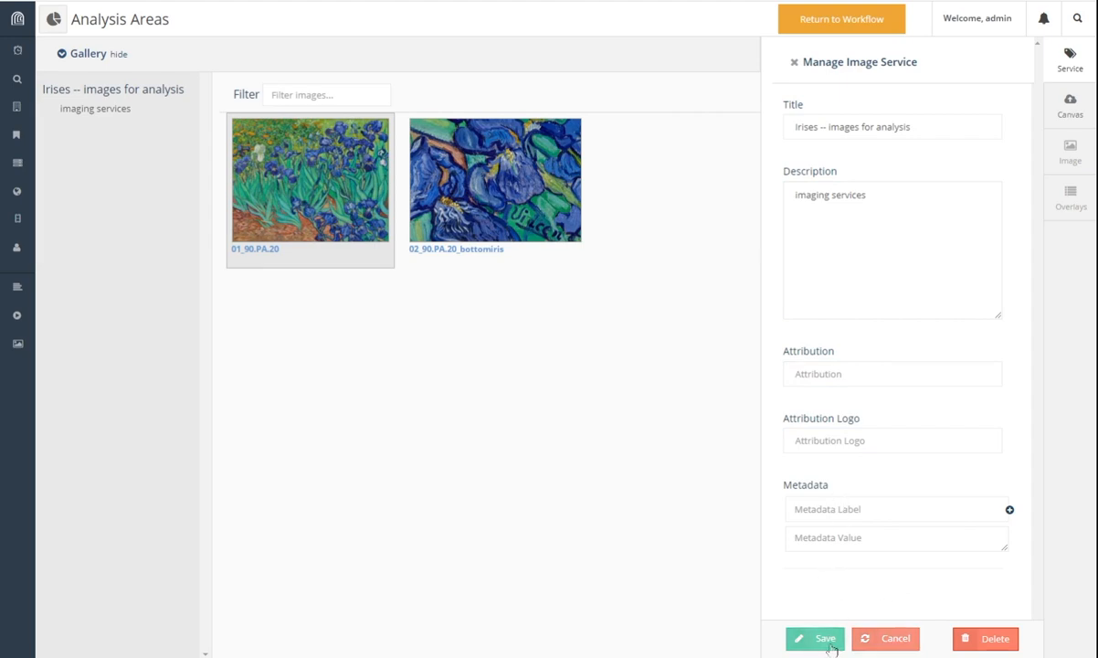
Step: Return to Analysis Areas and keep the Irises -- images for analysis service to reach Regions
click(860, 22)
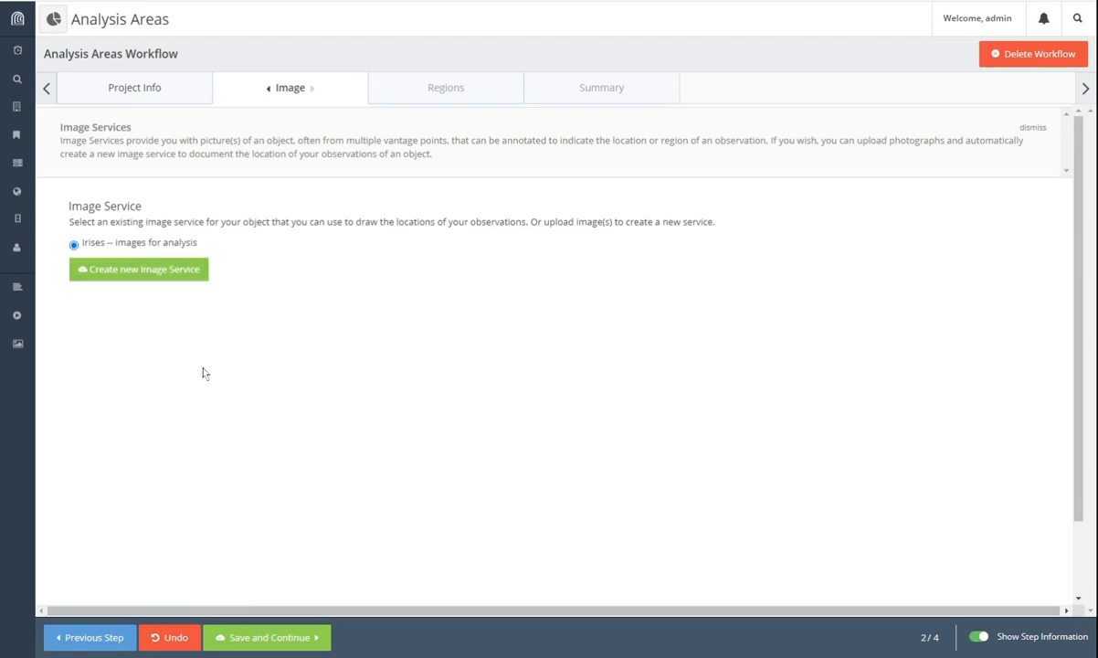
click(308, 643)
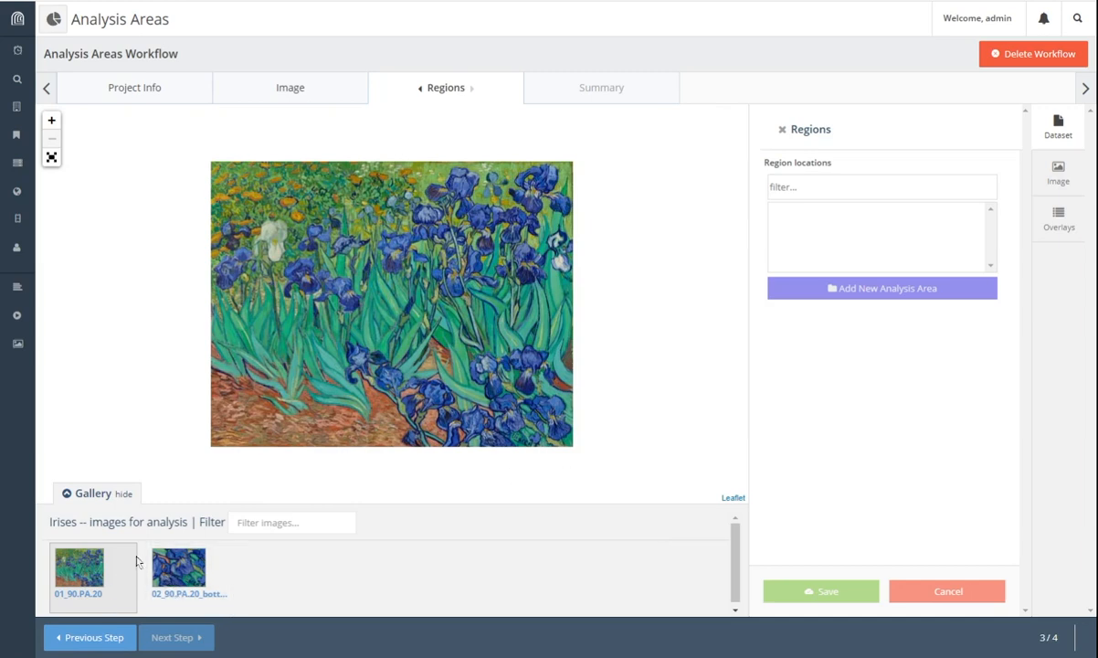
Step: Return to the full irises painting, then zoom in and pan down to its lower part
click(165, 584)
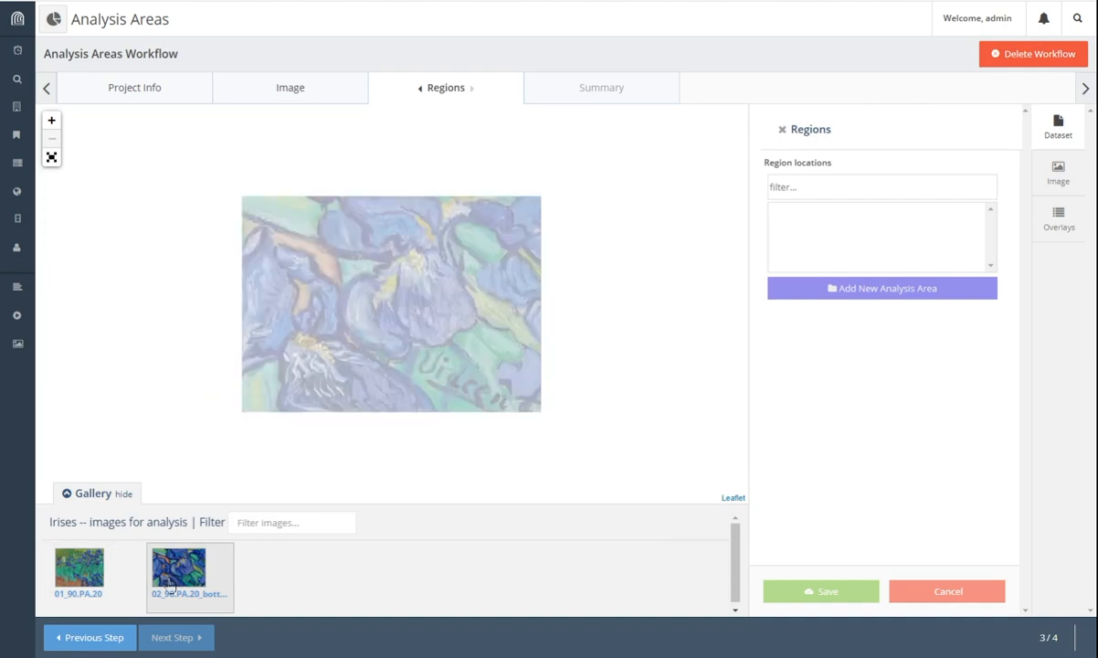
click(80, 570)
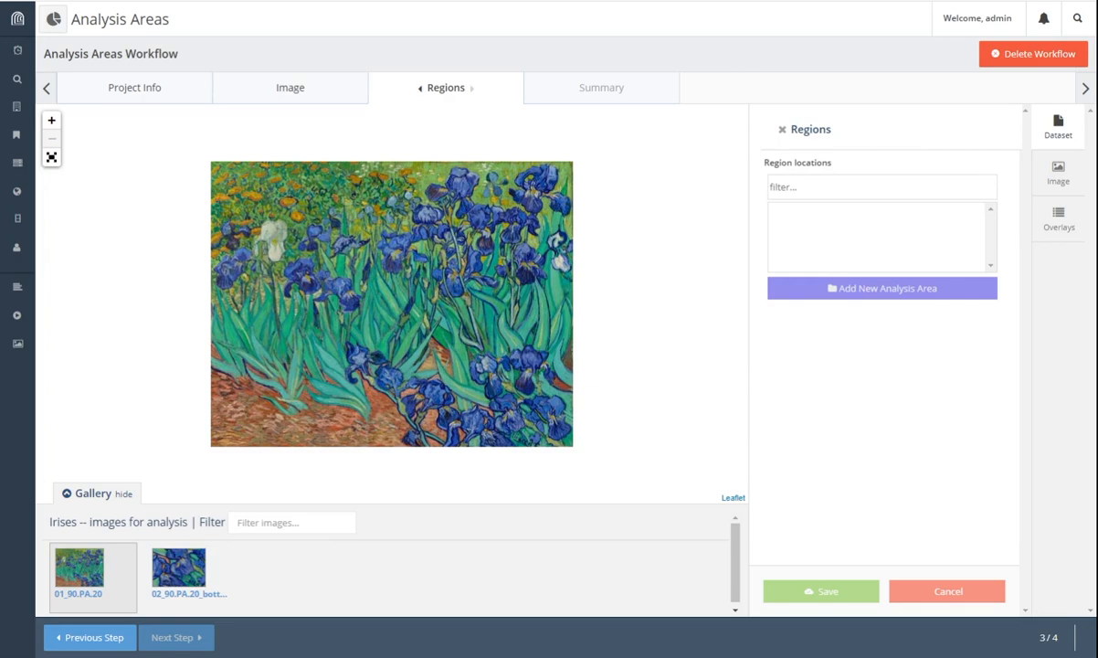
scroll(501, 386, up, 1)
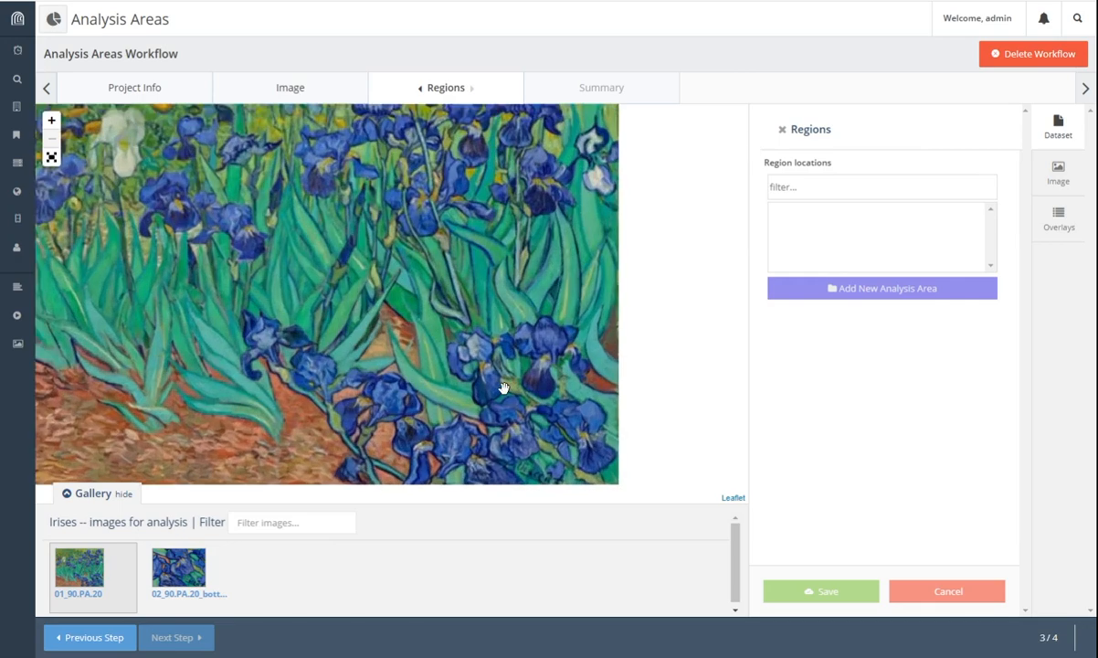
drag(500, 387, 534, 283)
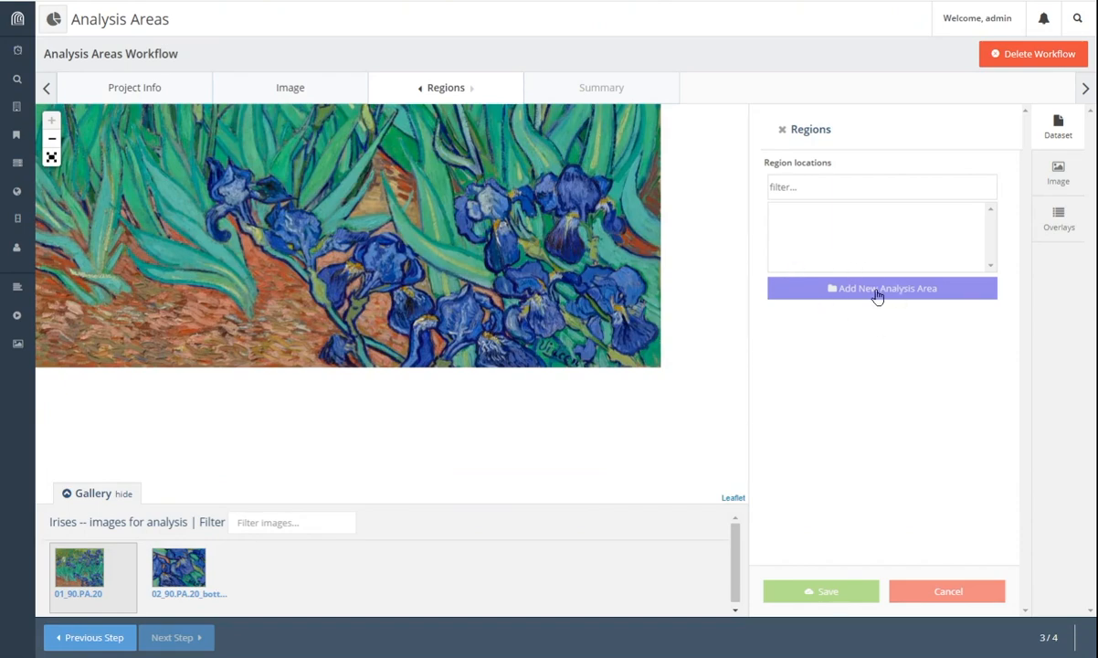
Step: Add a new analysis area as a point on the lower-right irises, named 'area 01'
click(875, 292)
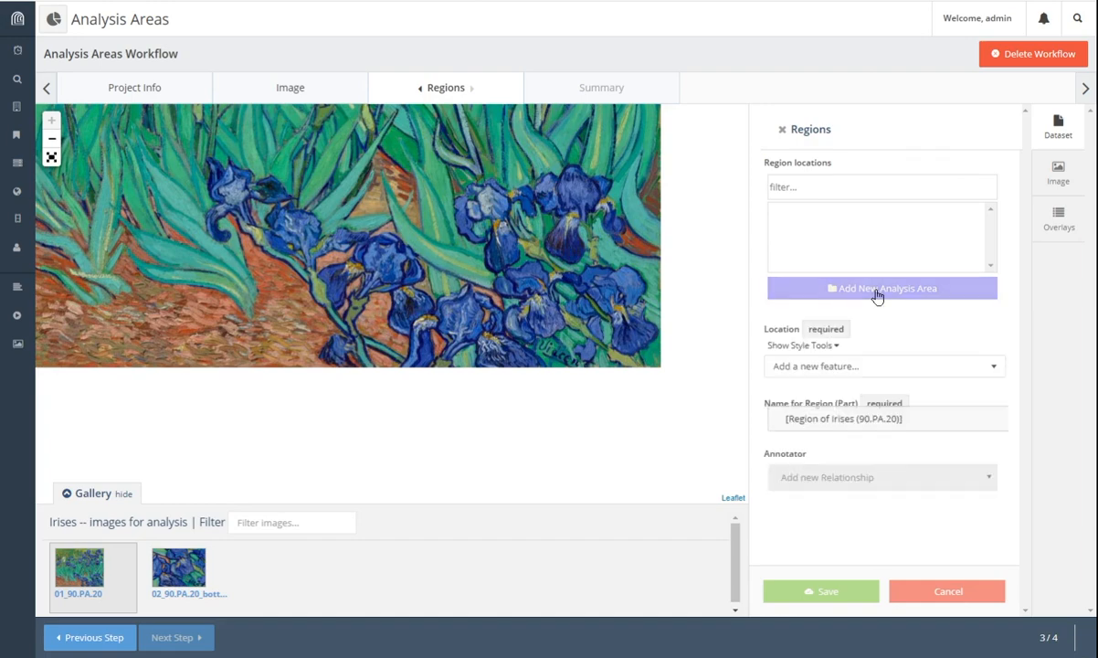
scroll(894, 324, down, 1)
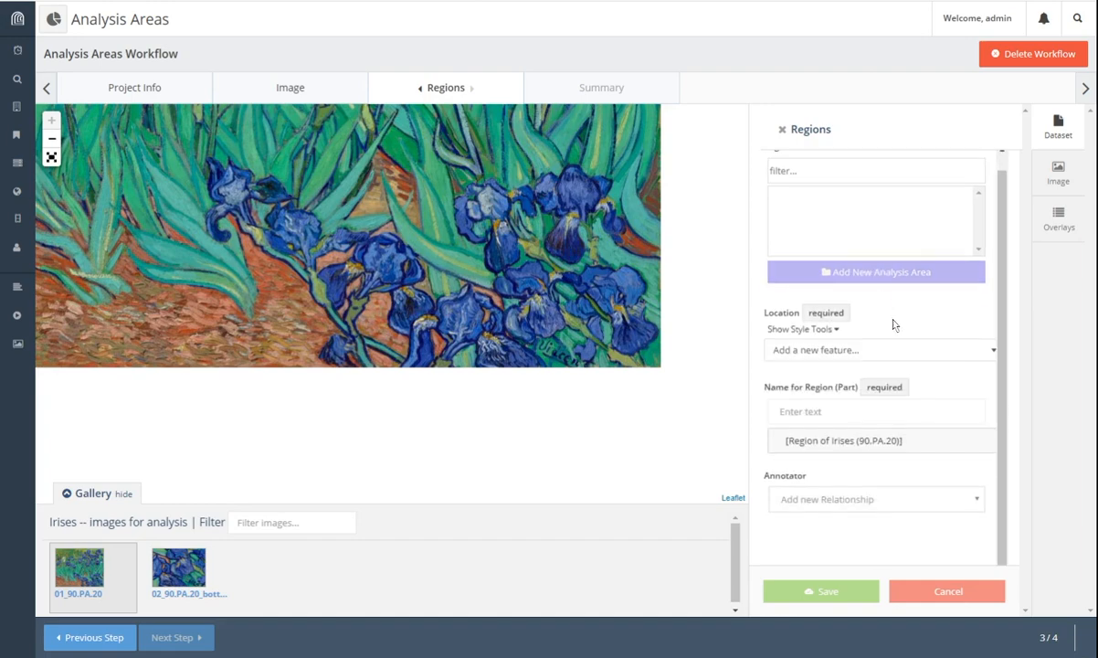
click(850, 350)
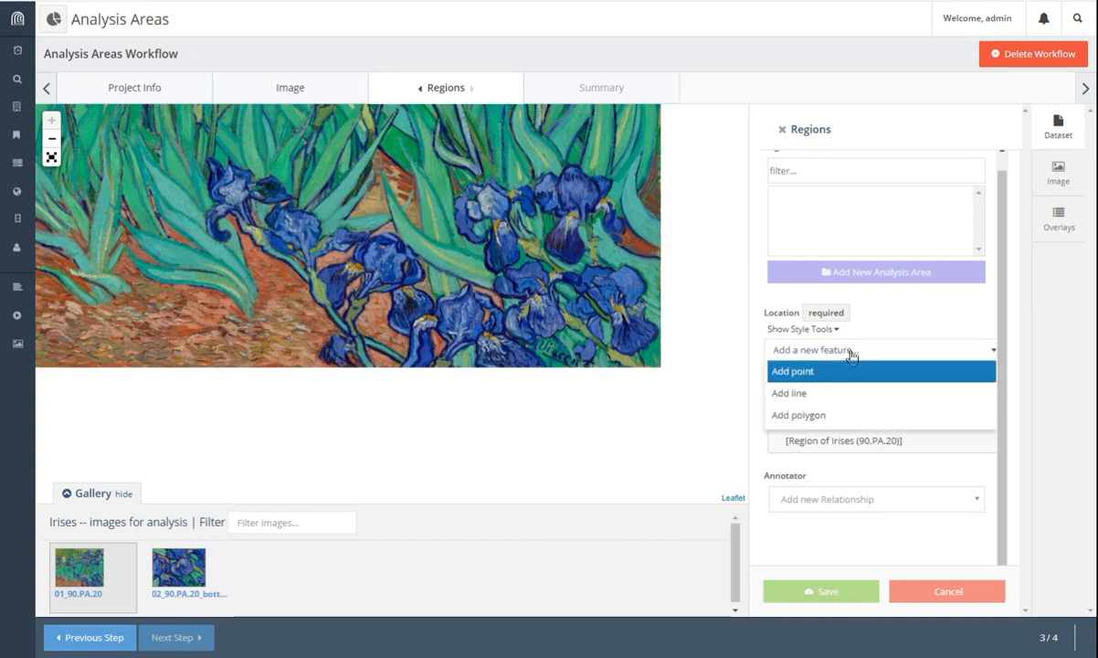
click(793, 373)
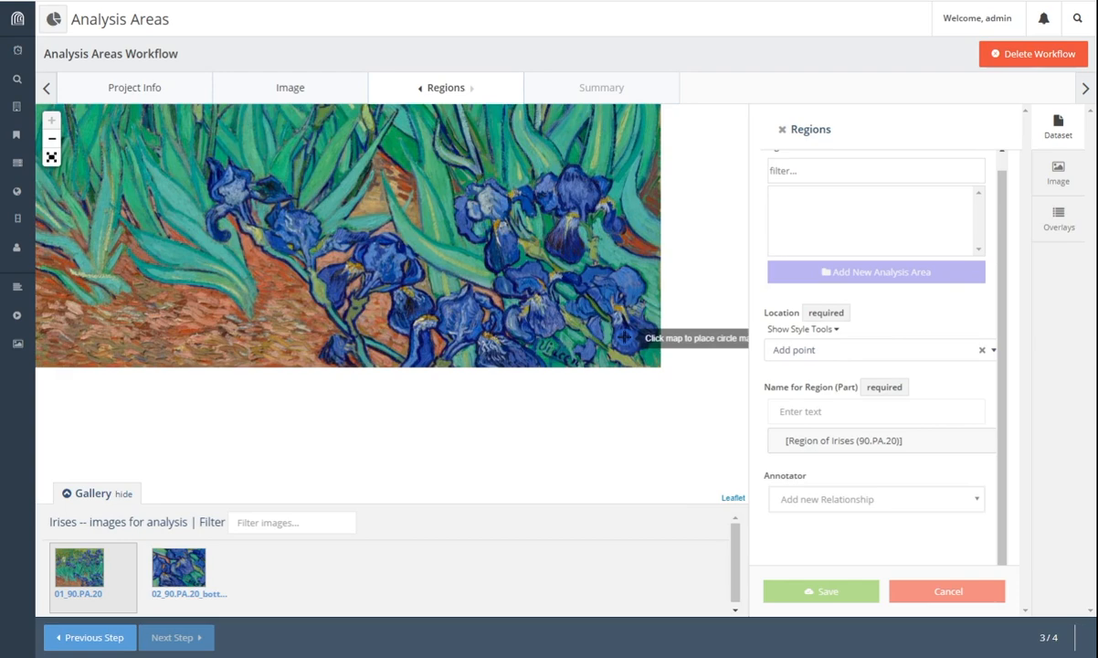
click(624, 337)
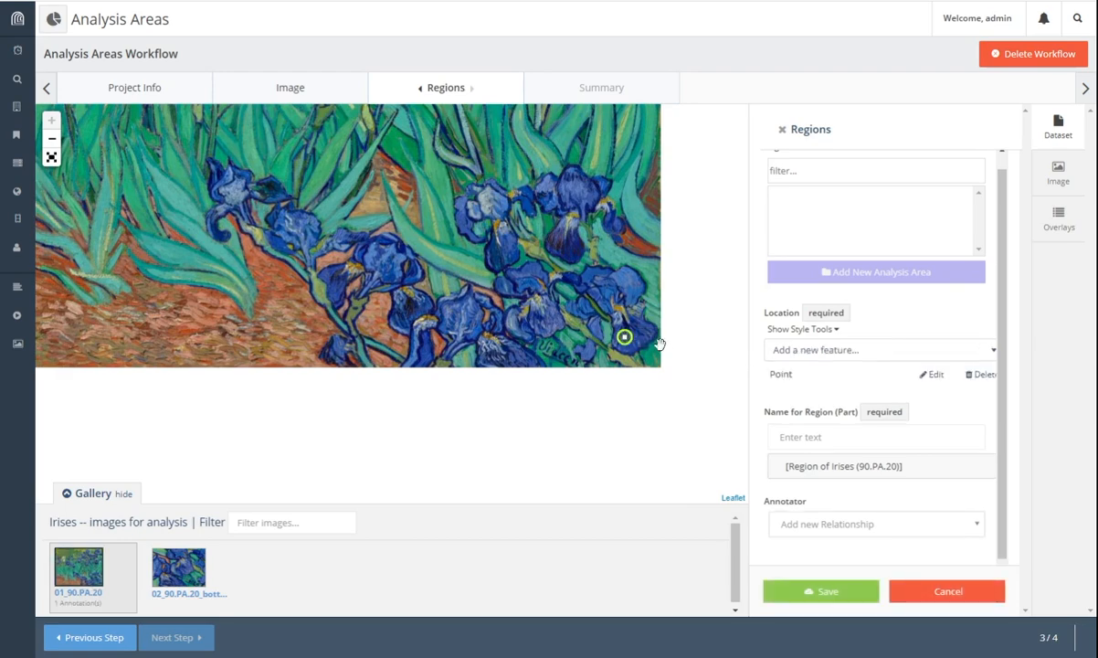
click(813, 433)
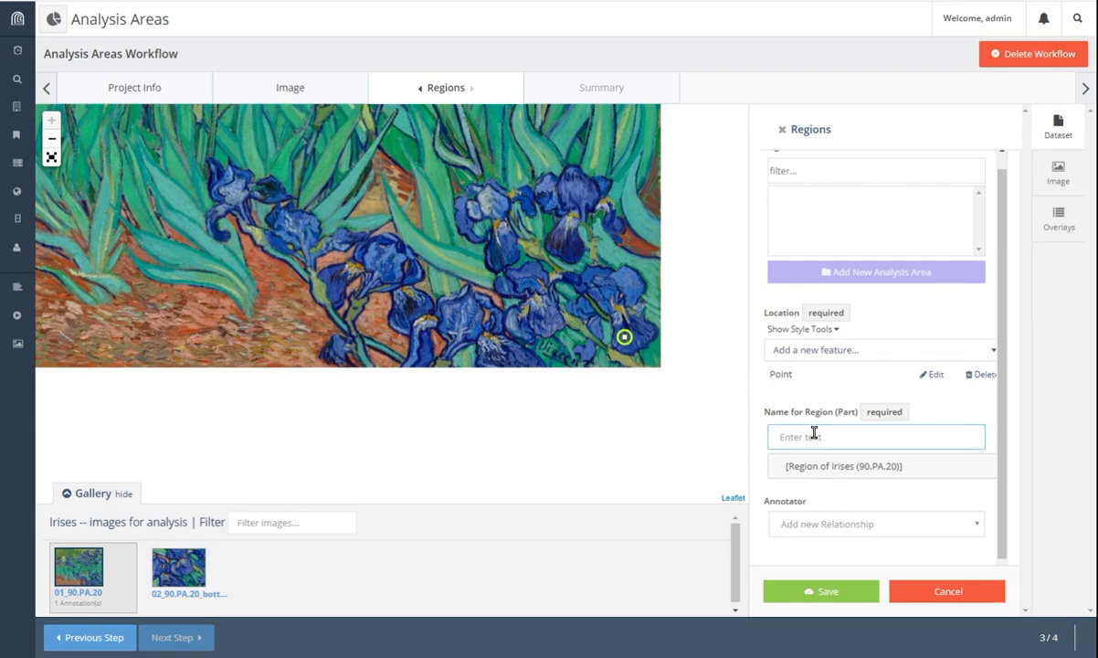
text(area)
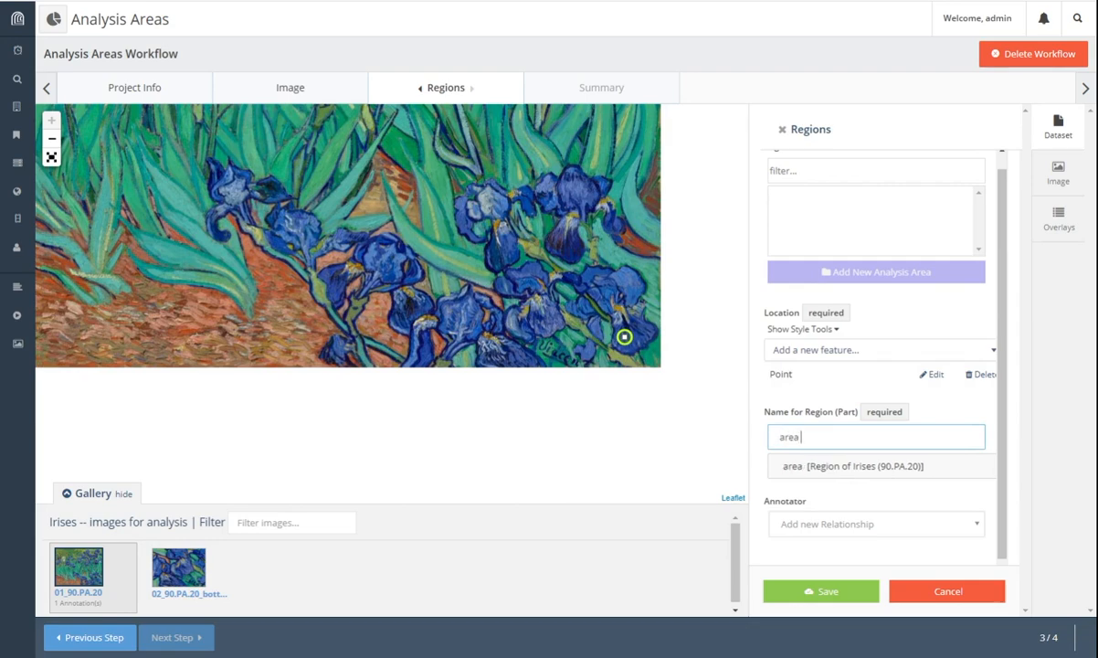
text( 01)
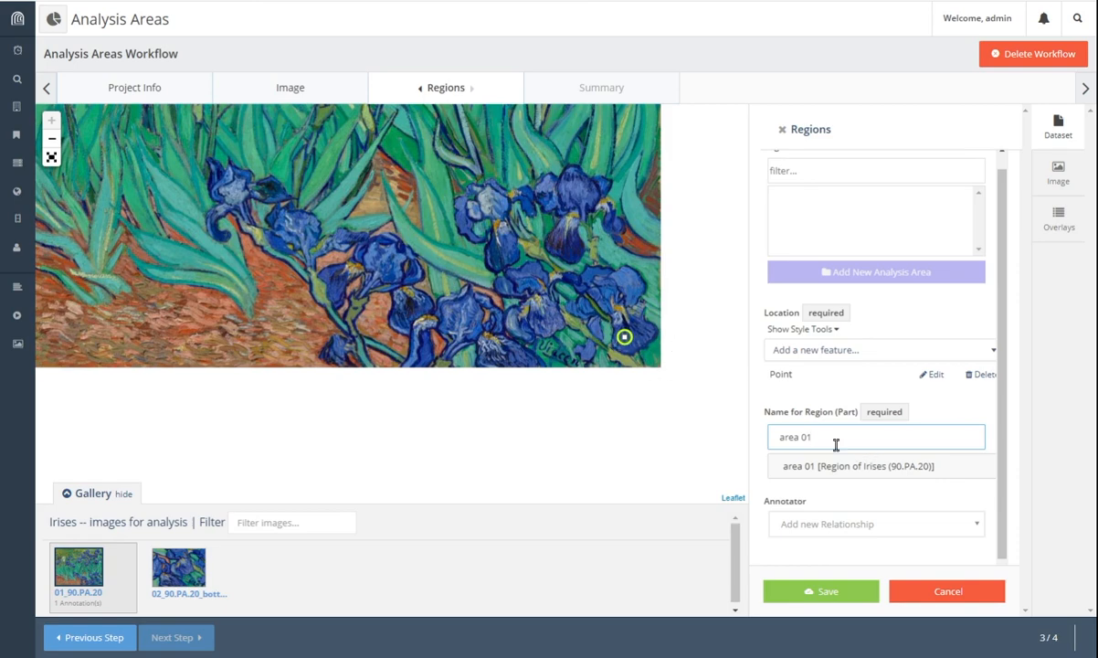
Step: Assign the second matching person as annotator and save the area
scroll(836, 445, down, 1)
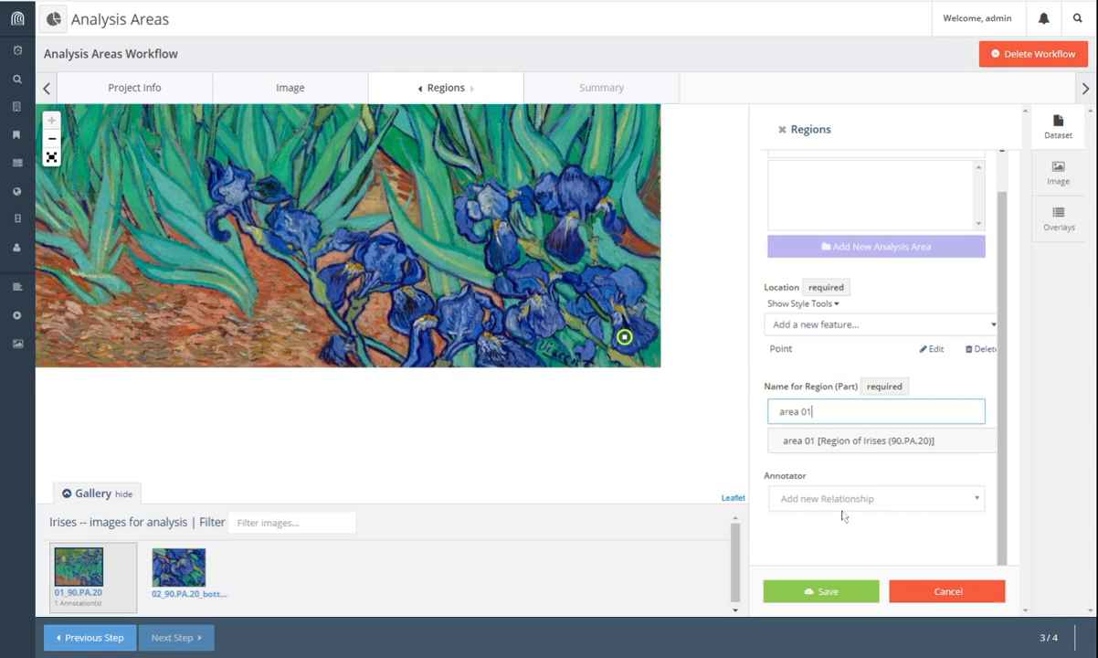
click(813, 496)
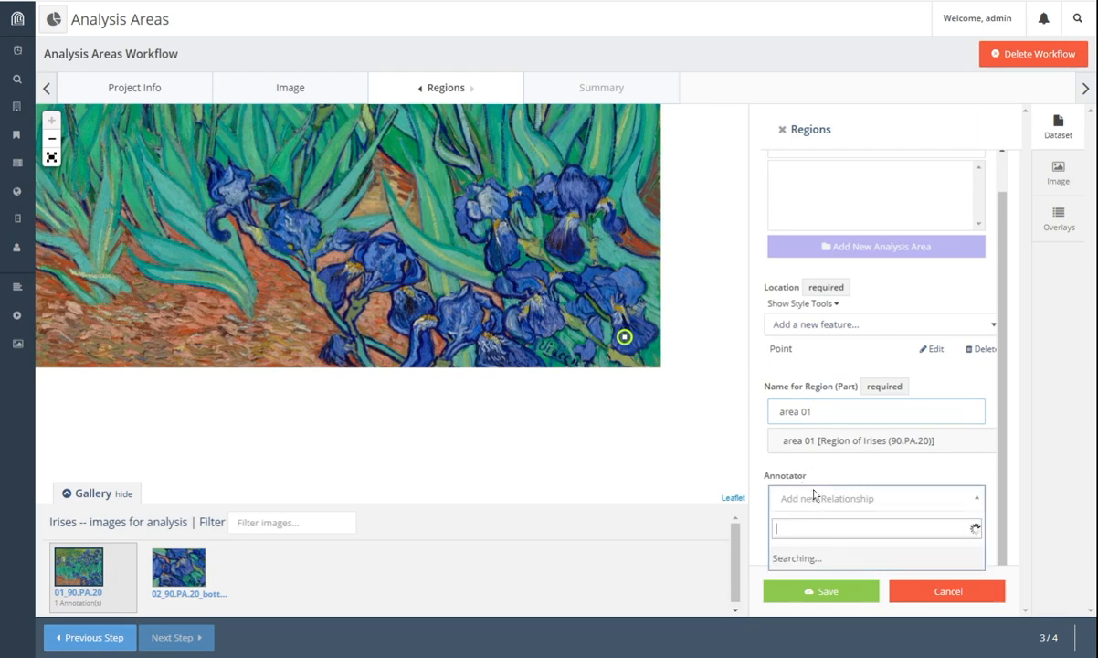
text(Cather)
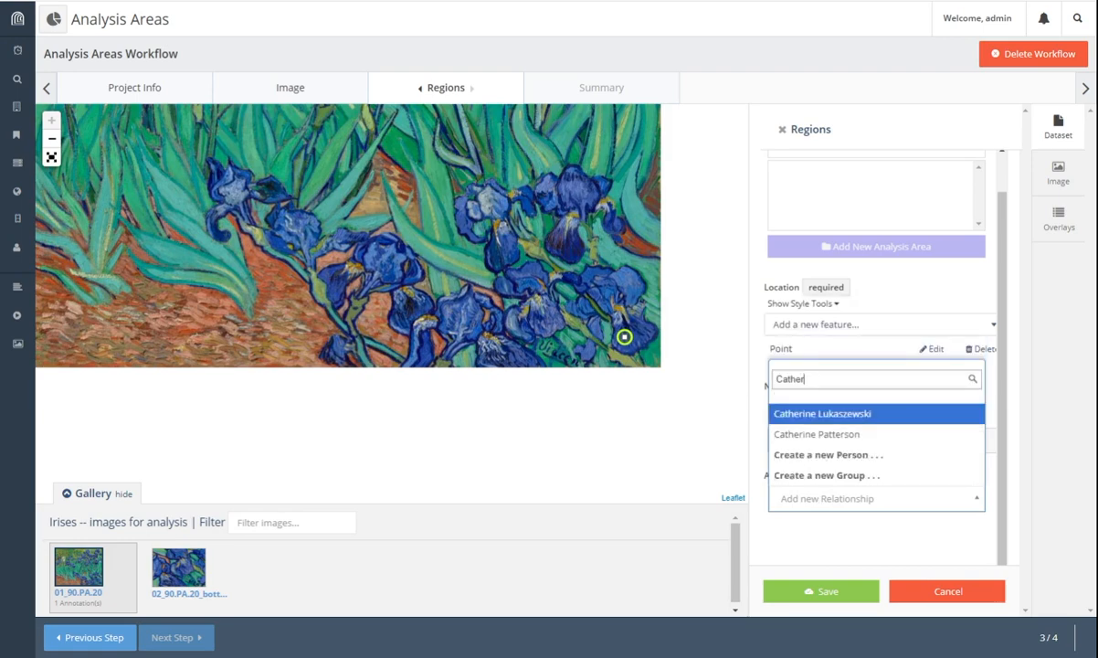
key(Down)
key(Return)
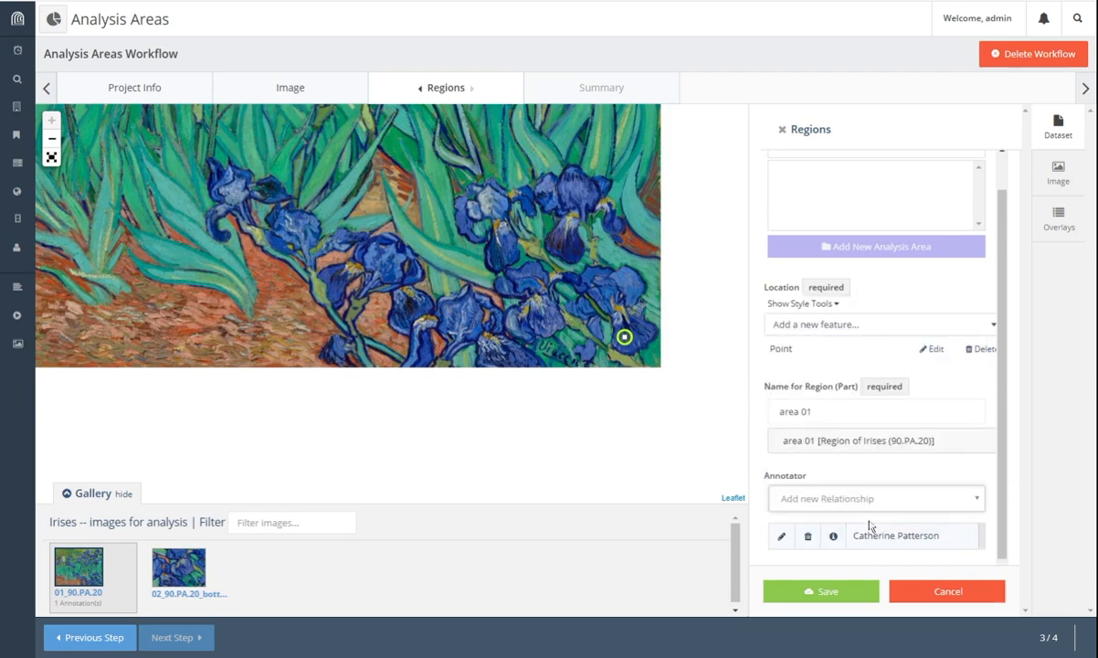
scroll(912, 414, down, 1)
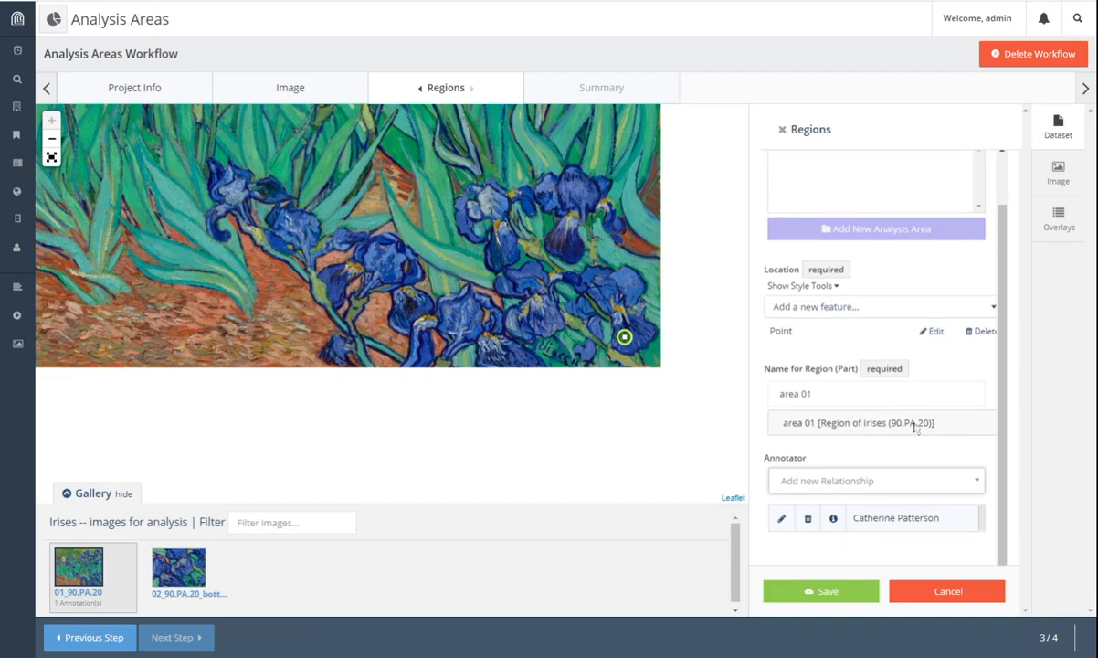
click(834, 592)
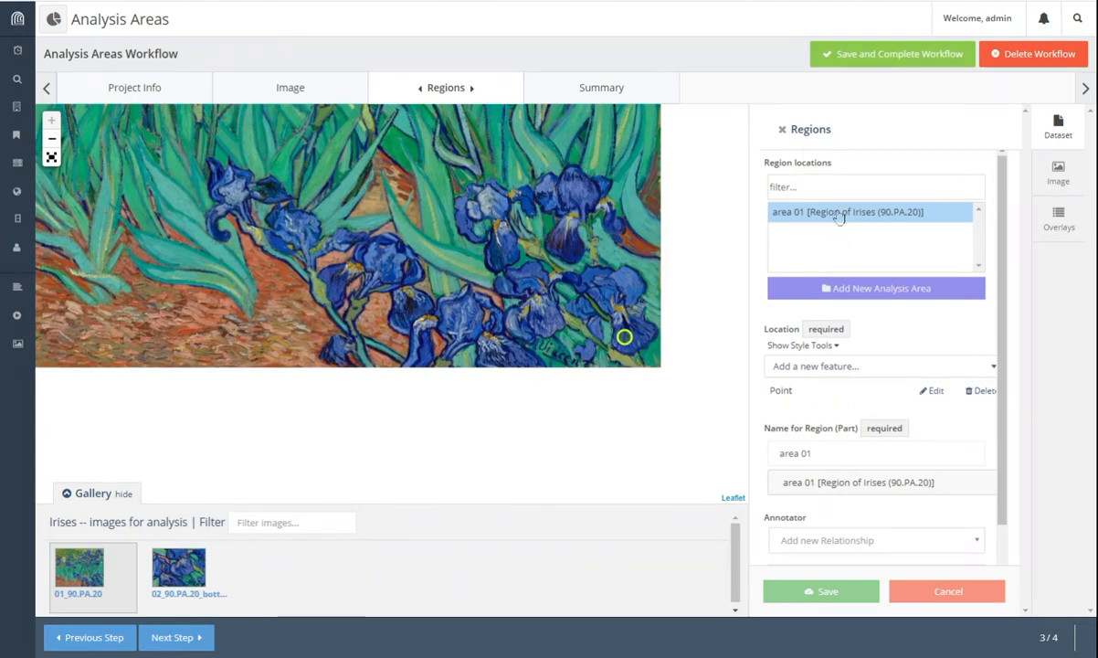
Step: Add a second point region near the painting's right edge named 'area 02' and save it
click(850, 292)
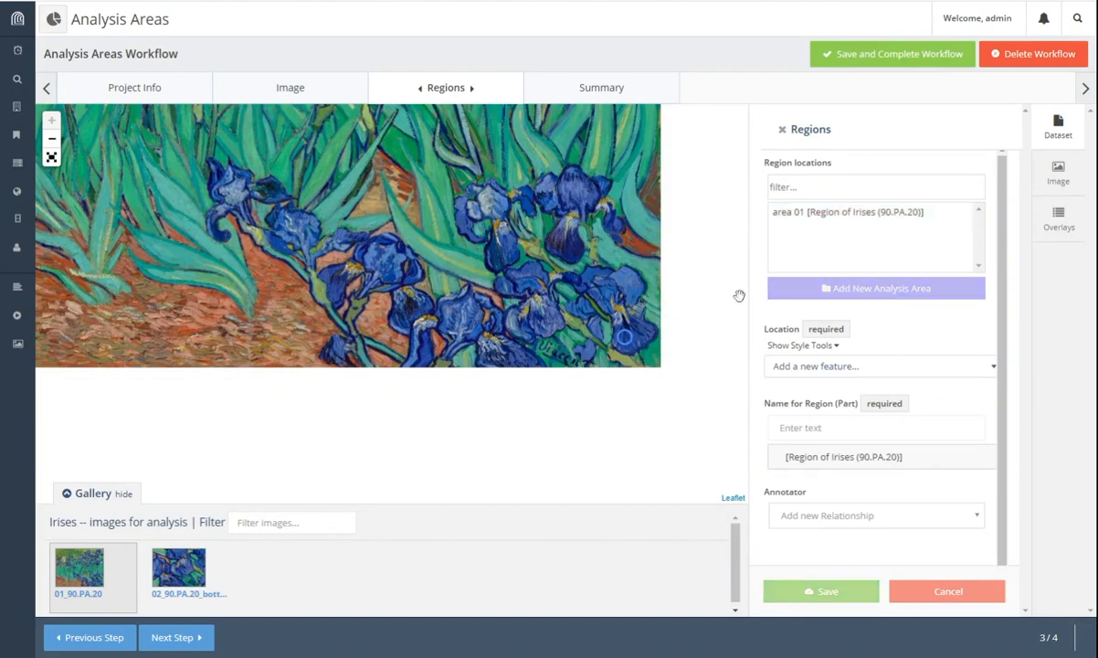
click(827, 369)
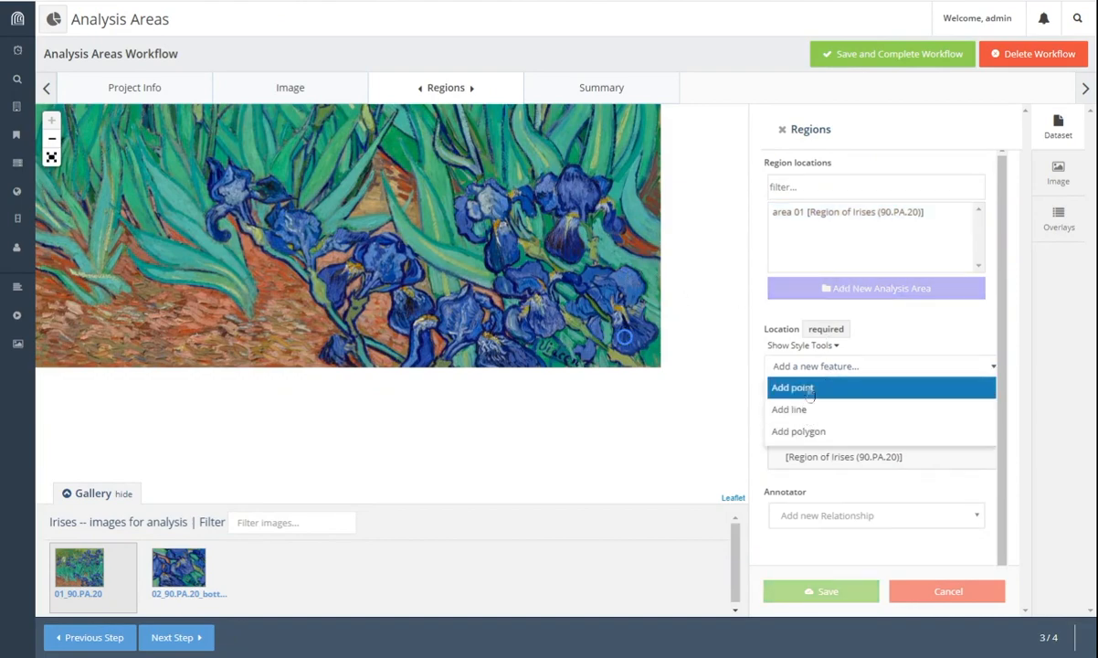
click(809, 389)
click(646, 270)
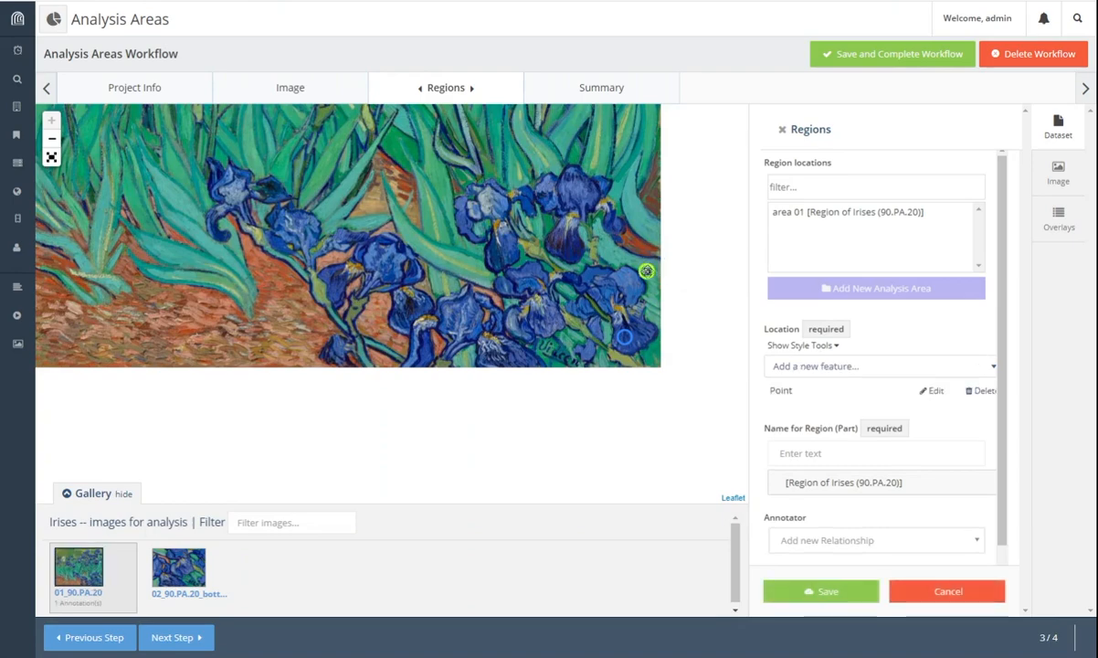
click(816, 452)
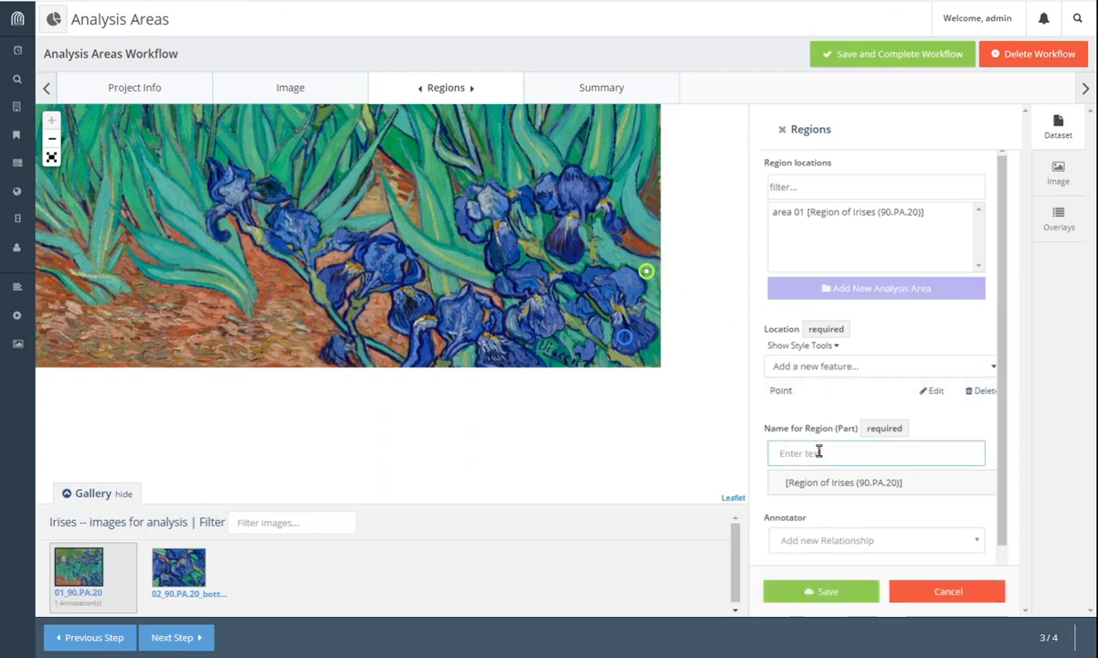
text(area 02)
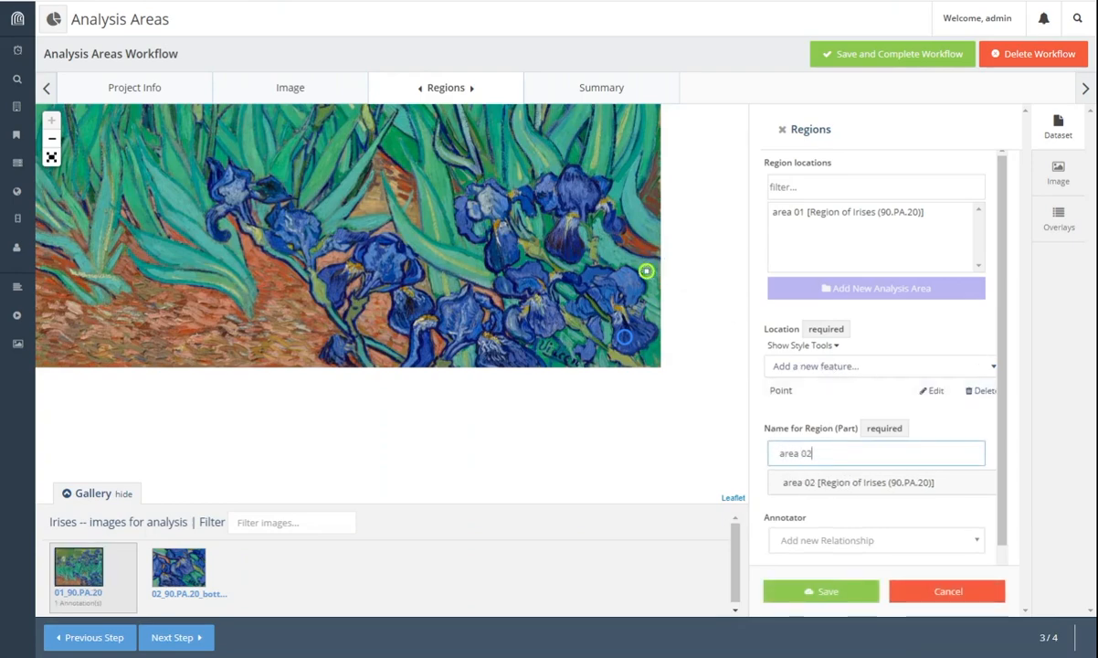
click(829, 594)
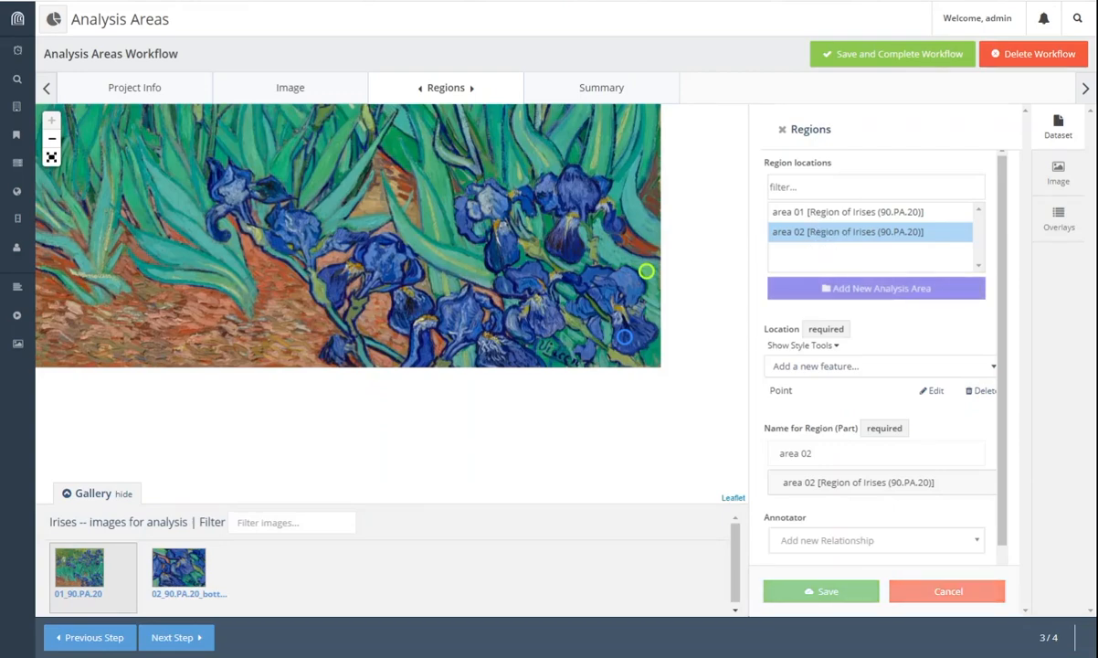
scroll(836, 203, down, 1)
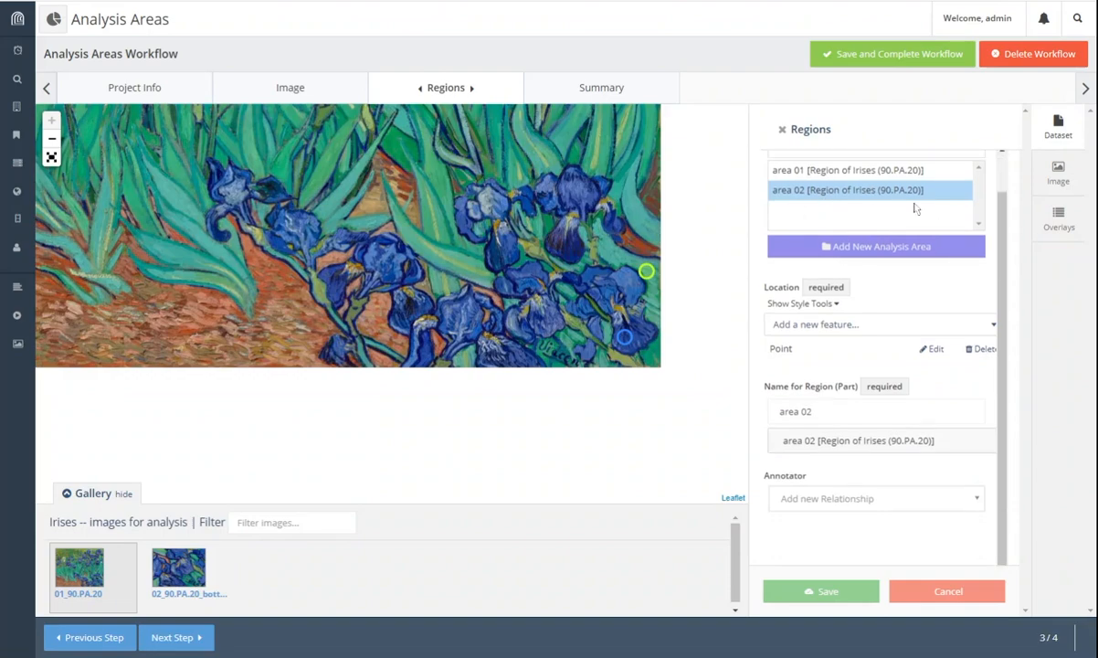
Step: Complete the analysis-areas workflow, then expand the collection graph and spread out the area 01 and area 02 nodes
click(873, 57)
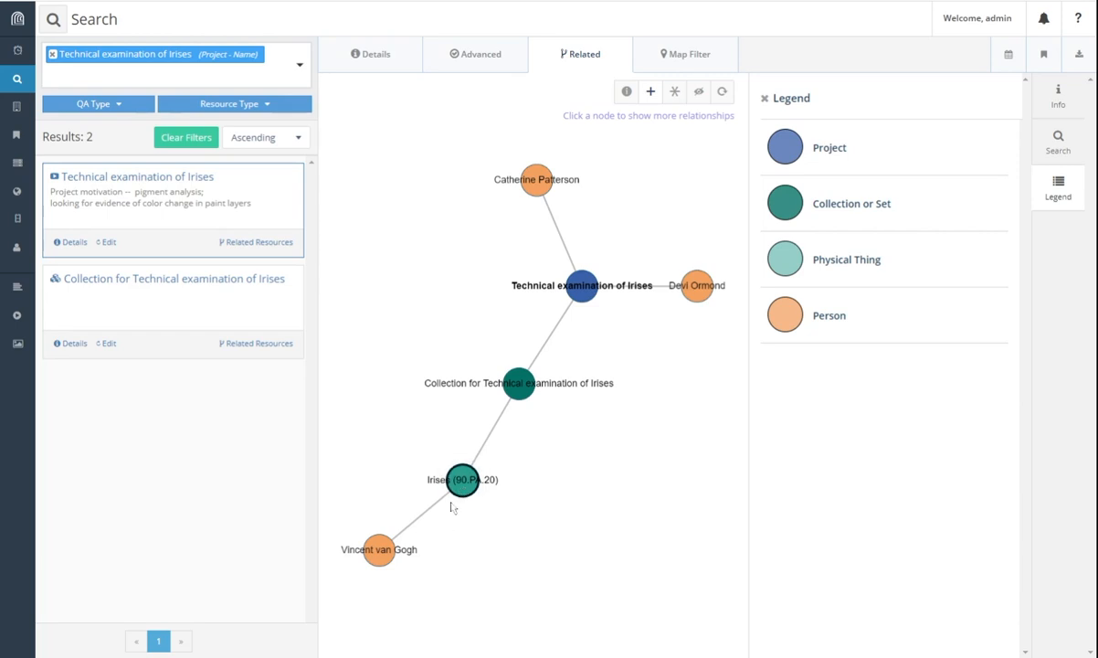
click(519, 384)
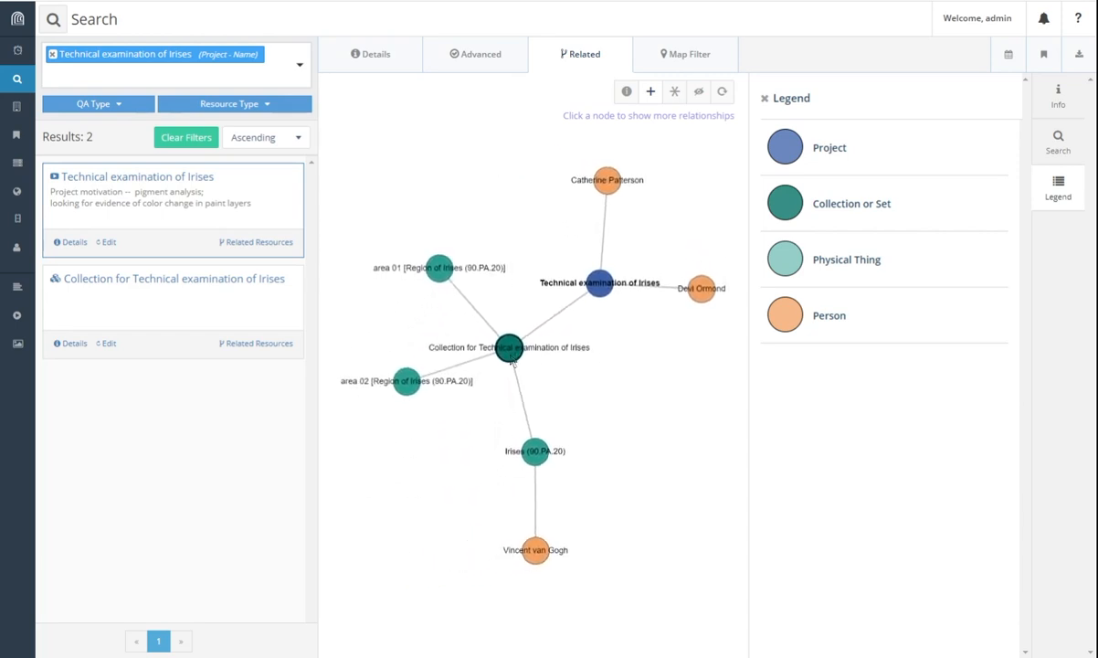
drag(413, 383, 411, 440)
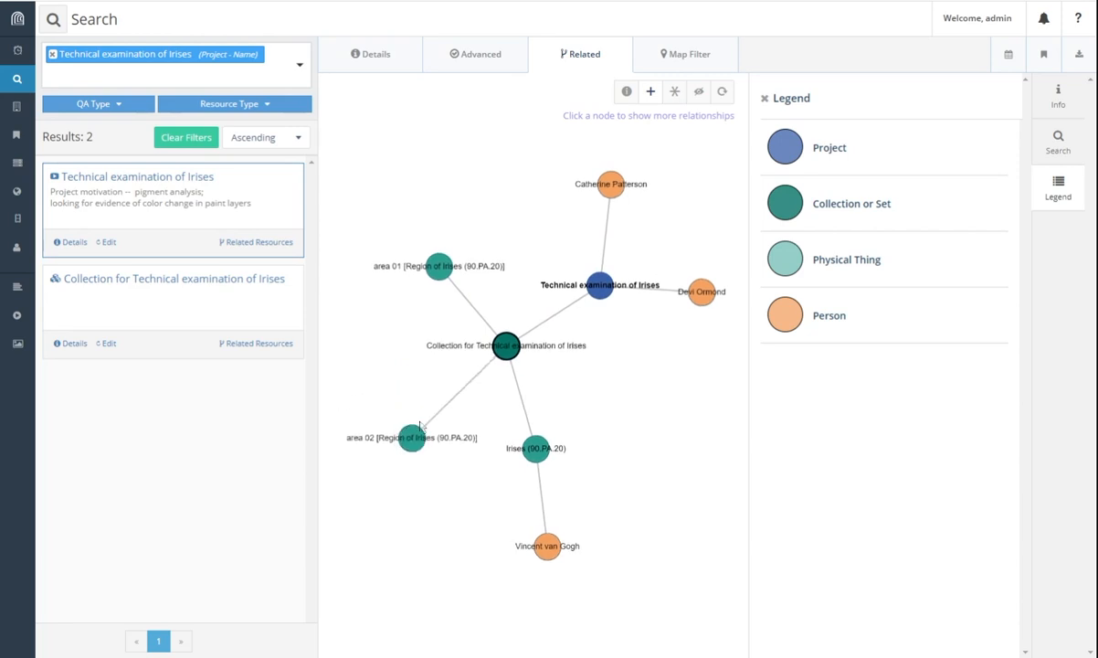
drag(400, 260, 394, 290)
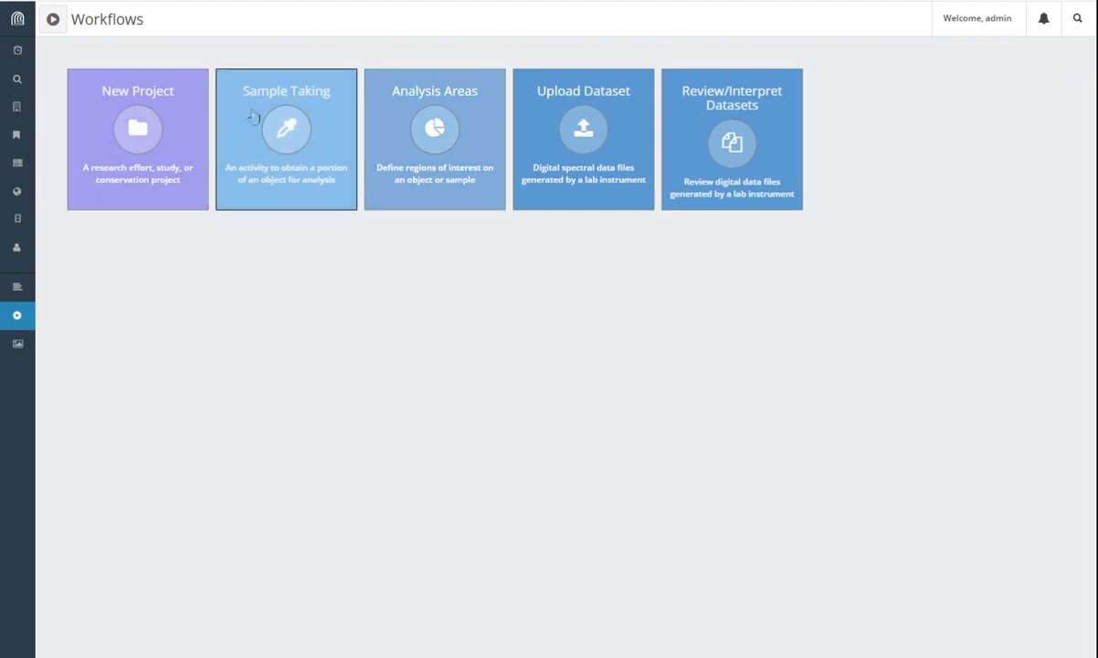
Step: Start a Sample Taking workflow for the Technical examination of Irises project and area 01, then continue
click(297, 132)
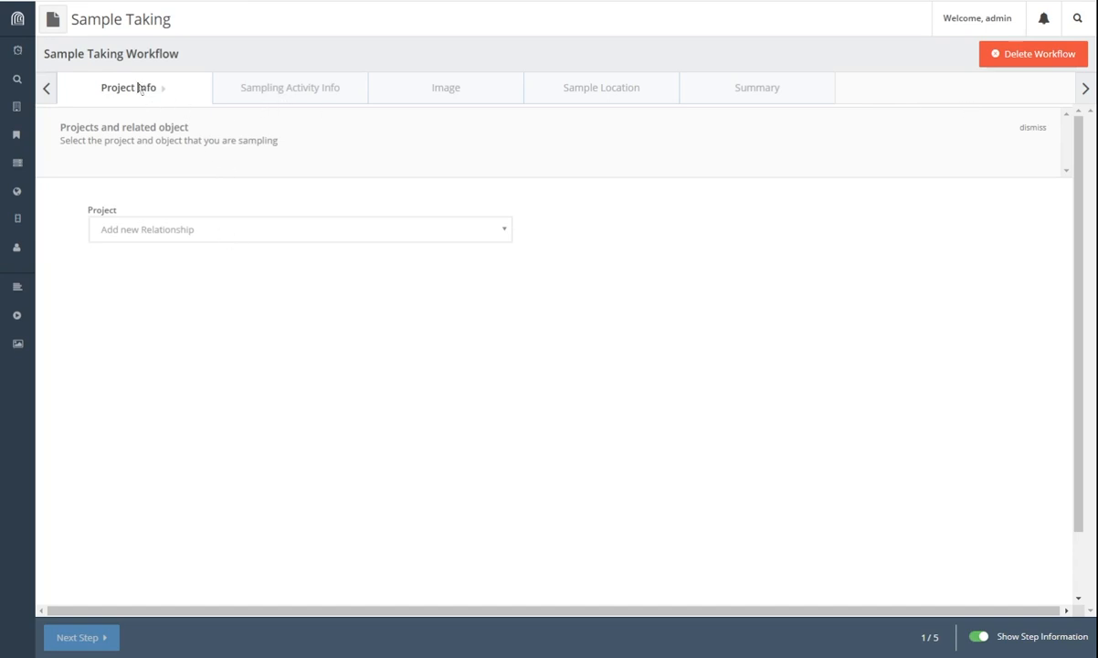
click(200, 235)
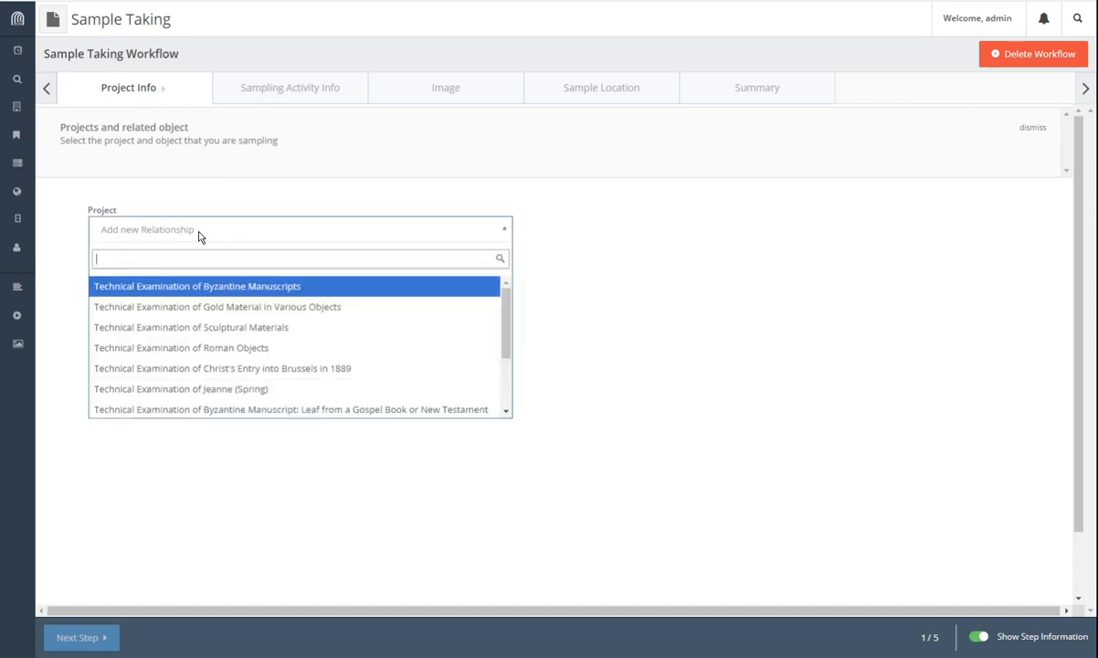
text(iris)
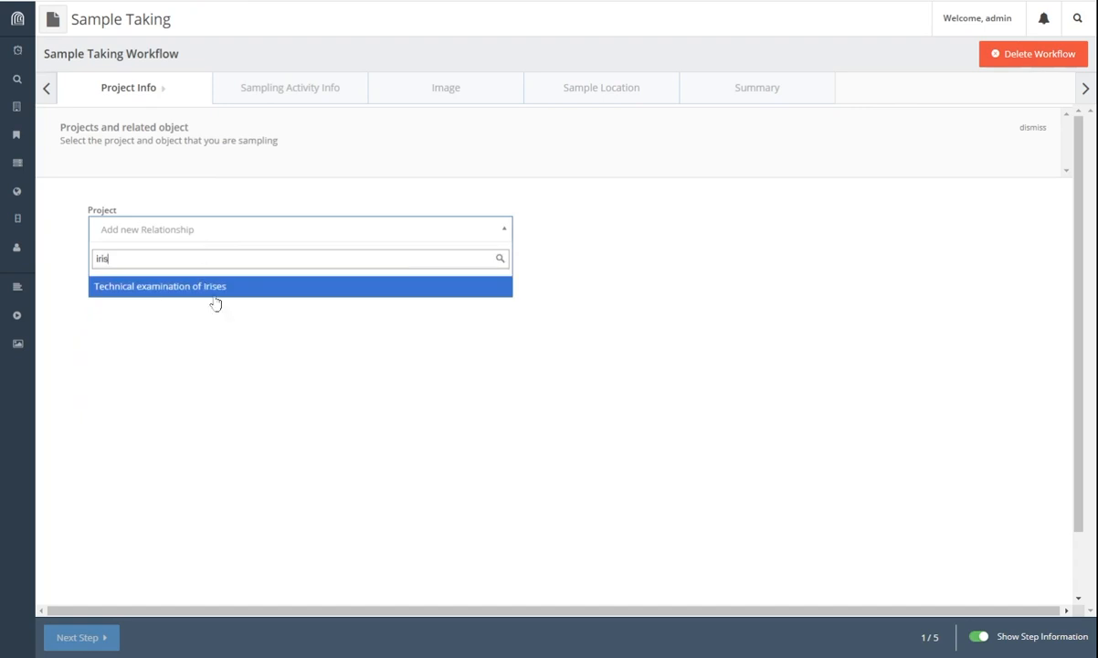
click(213, 291)
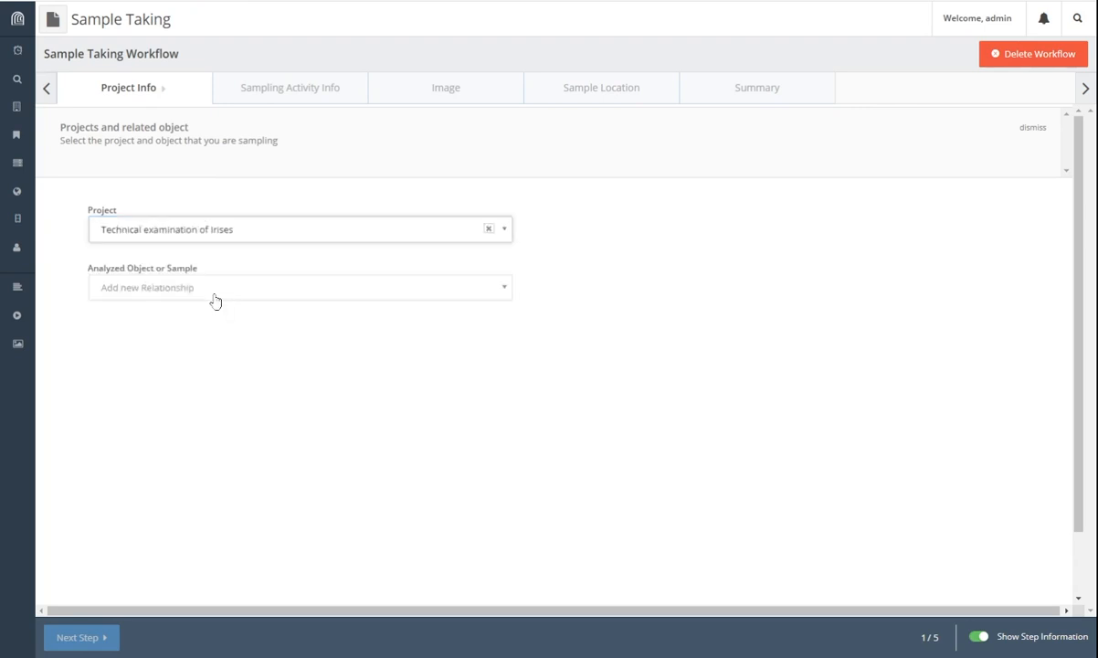
click(215, 300)
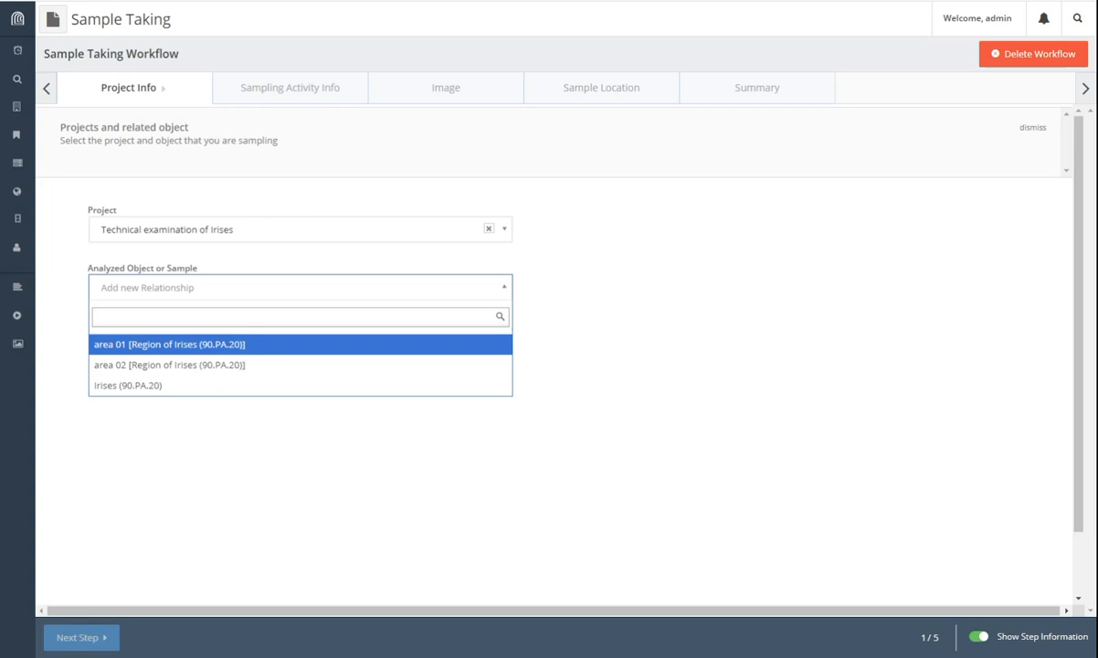
click(186, 347)
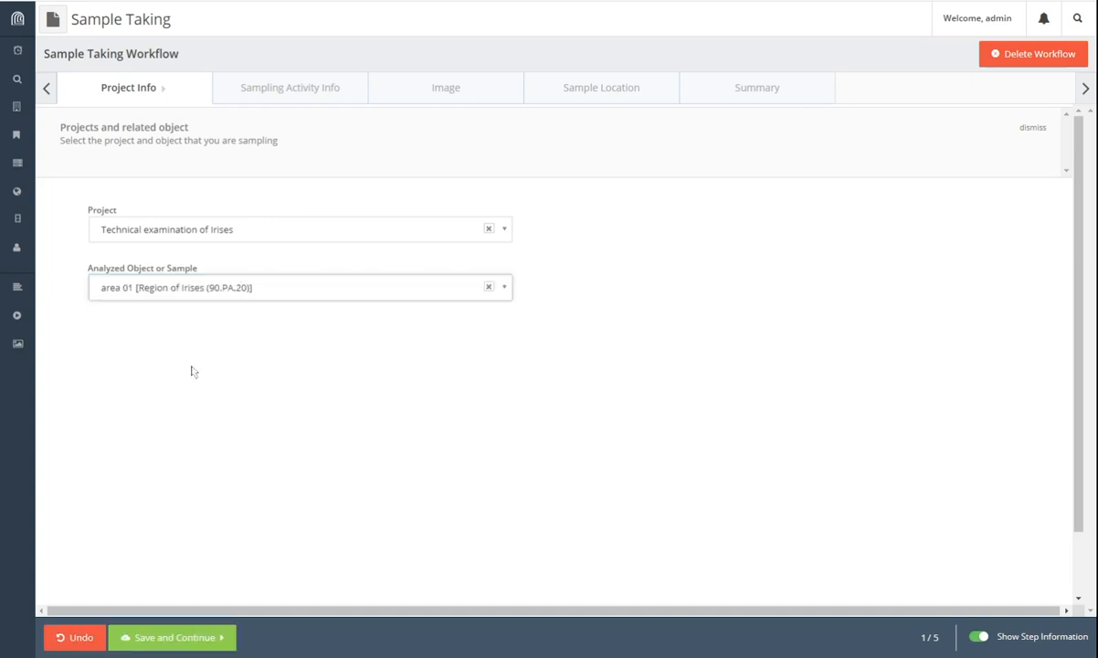
click(171, 639)
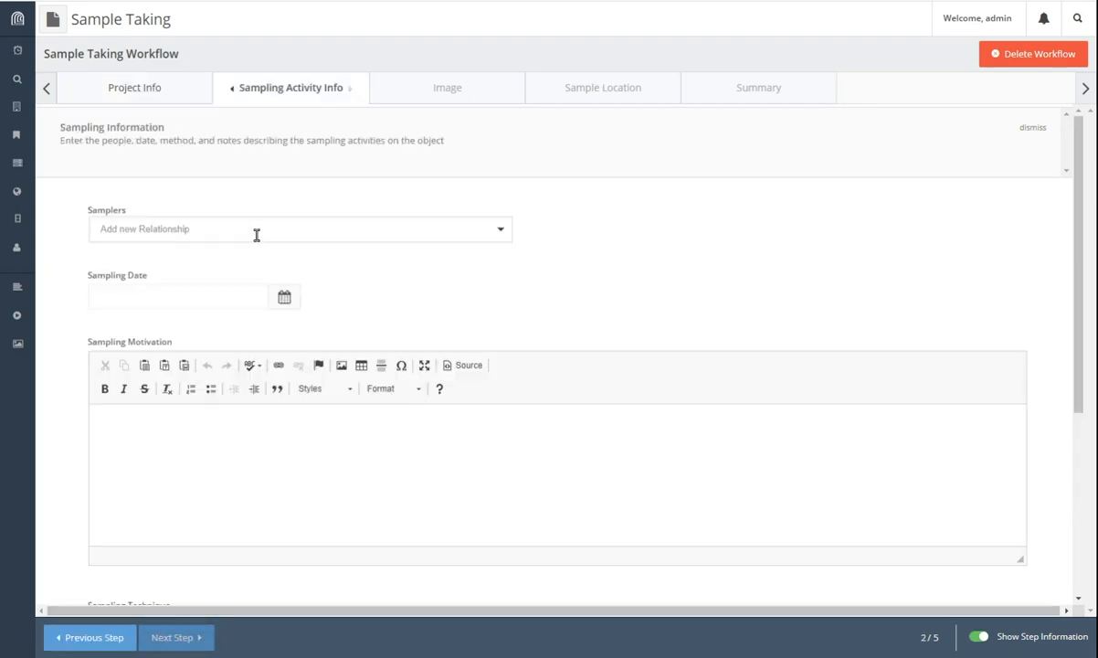
Step: Add the sampler and set the sampling date to 2022-06-27
scroll(257, 235, down, 1)
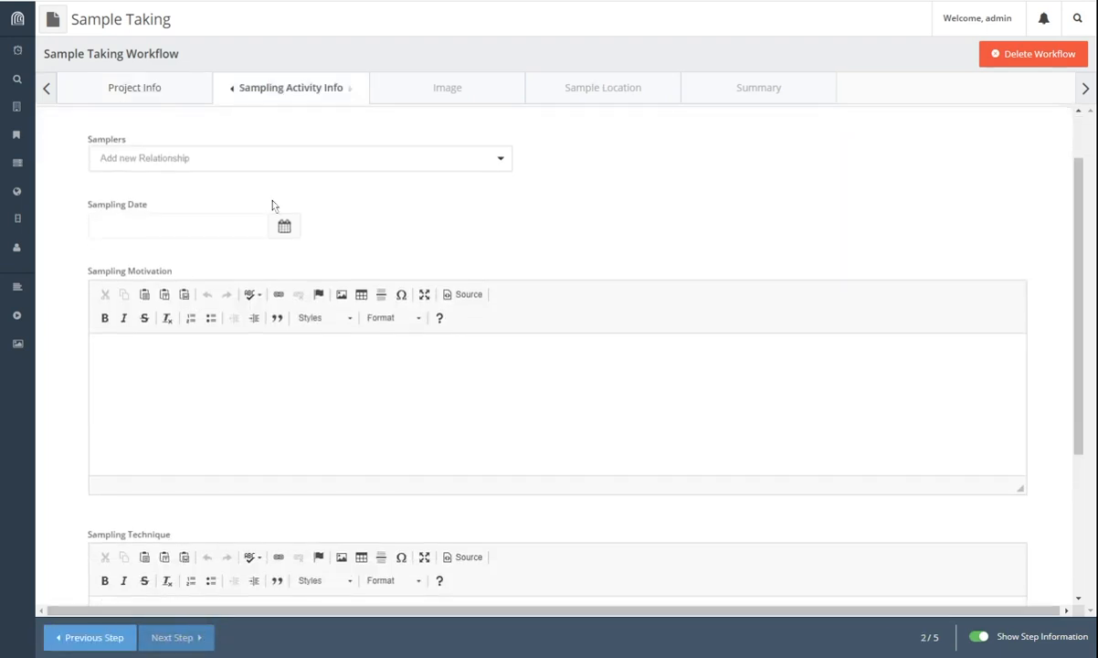
scroll(343, 253, up, 1)
click(338, 235)
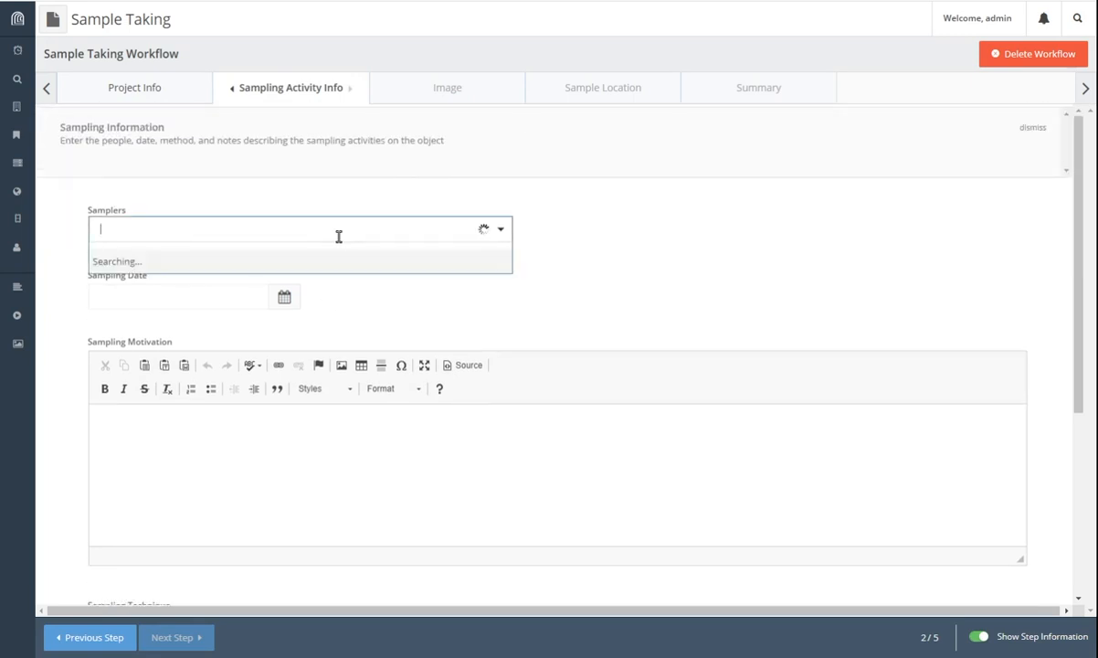
text(Catherin)
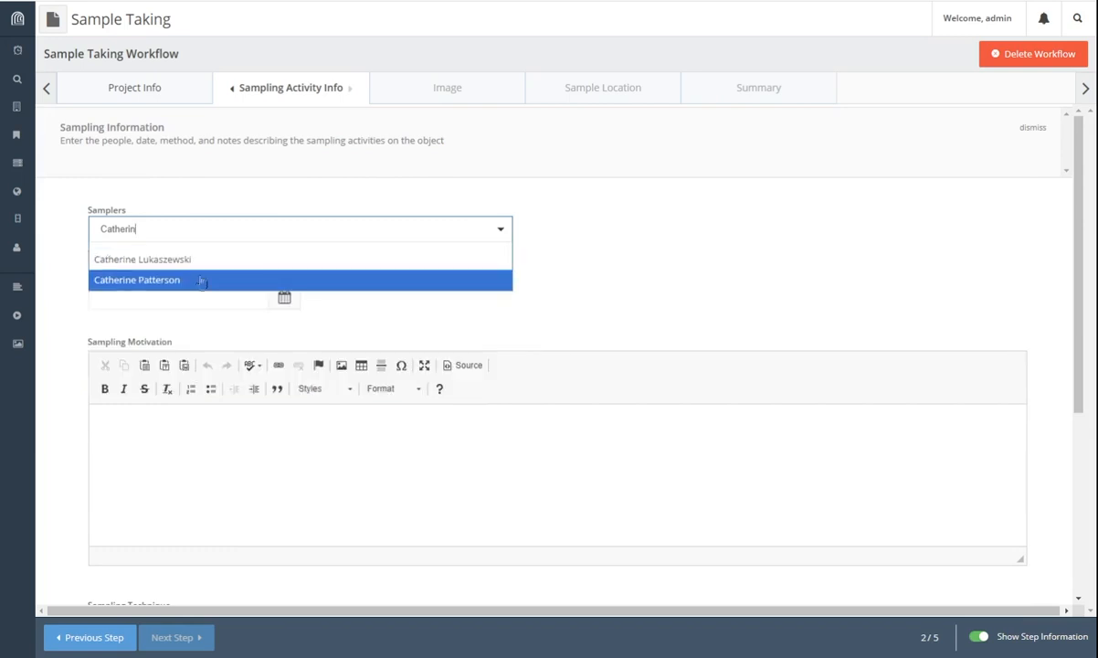
click(194, 280)
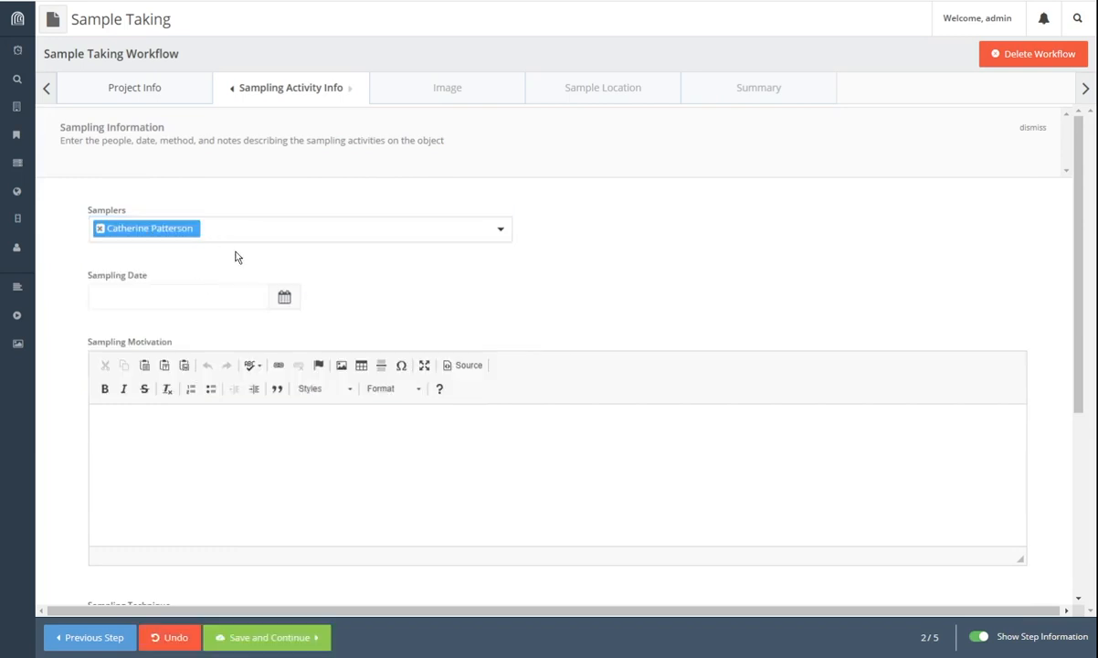
click(215, 297)
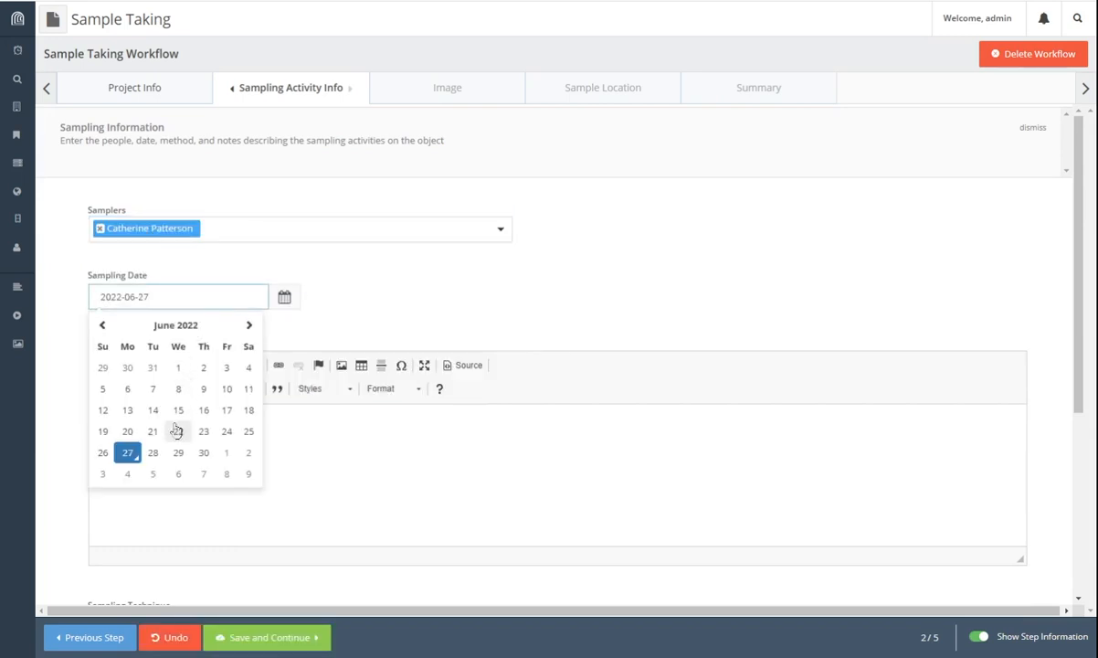
click(178, 452)
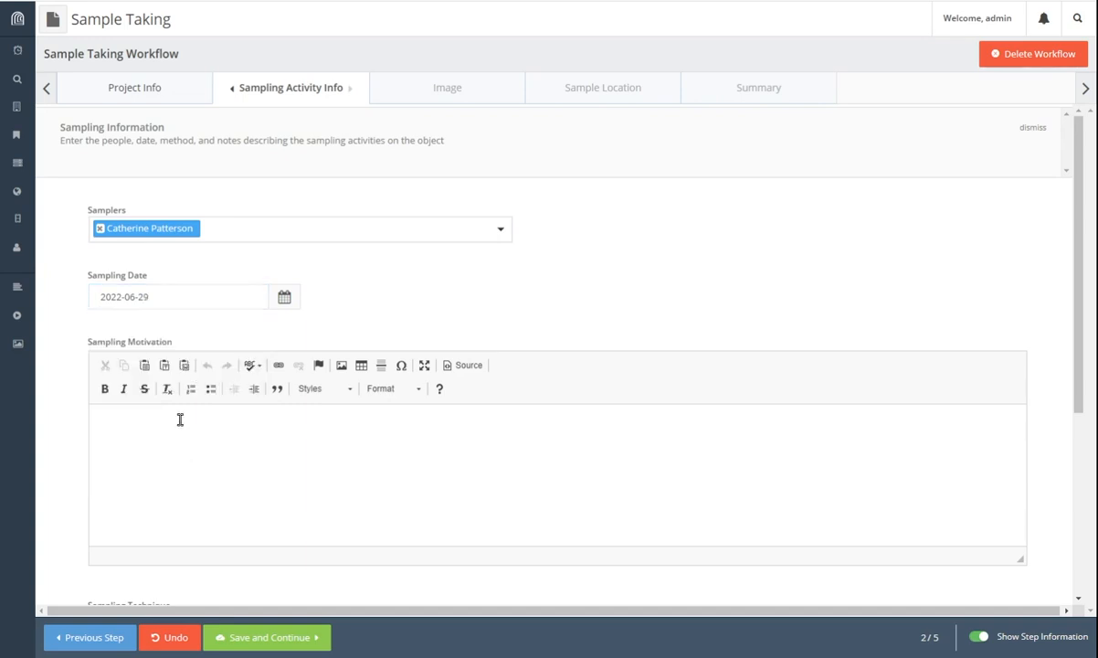
click(197, 297)
click(125, 455)
click(298, 343)
Step: Enter the sampling motivation 'Motivation: to look for organic red'
scroll(299, 343, down, 2)
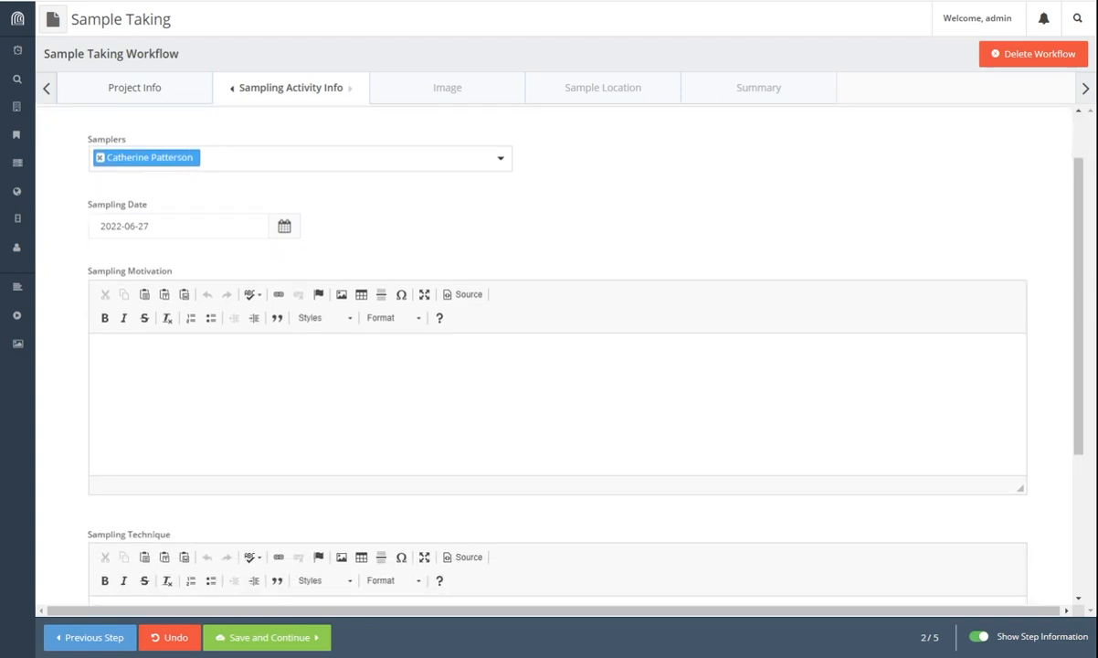
click(401, 363)
text(Motivation: to look for organic red)
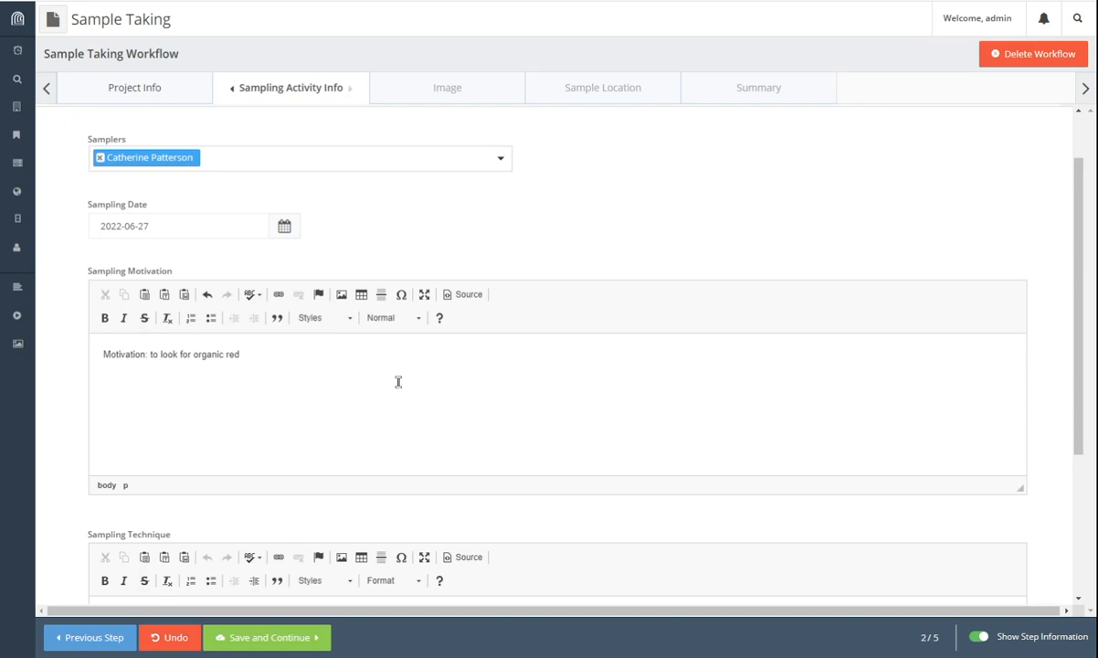
scroll(397, 380, down, 3)
scroll(325, 455, down, 2)
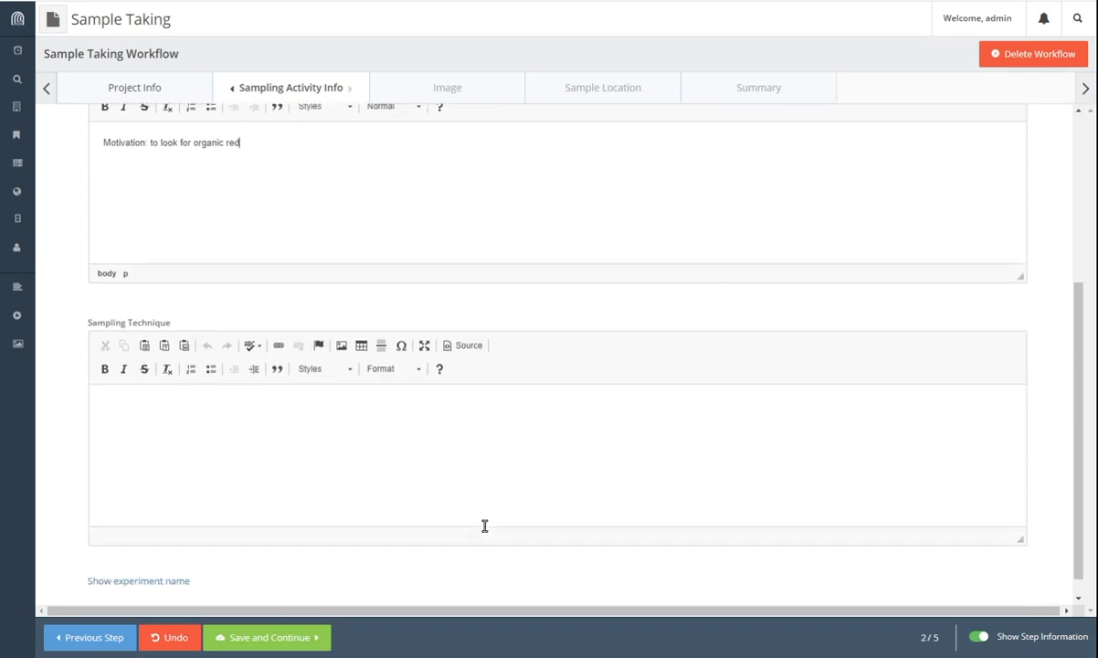
Step: Check the generated experiment name, then save the sampling details and continue
click(180, 428)
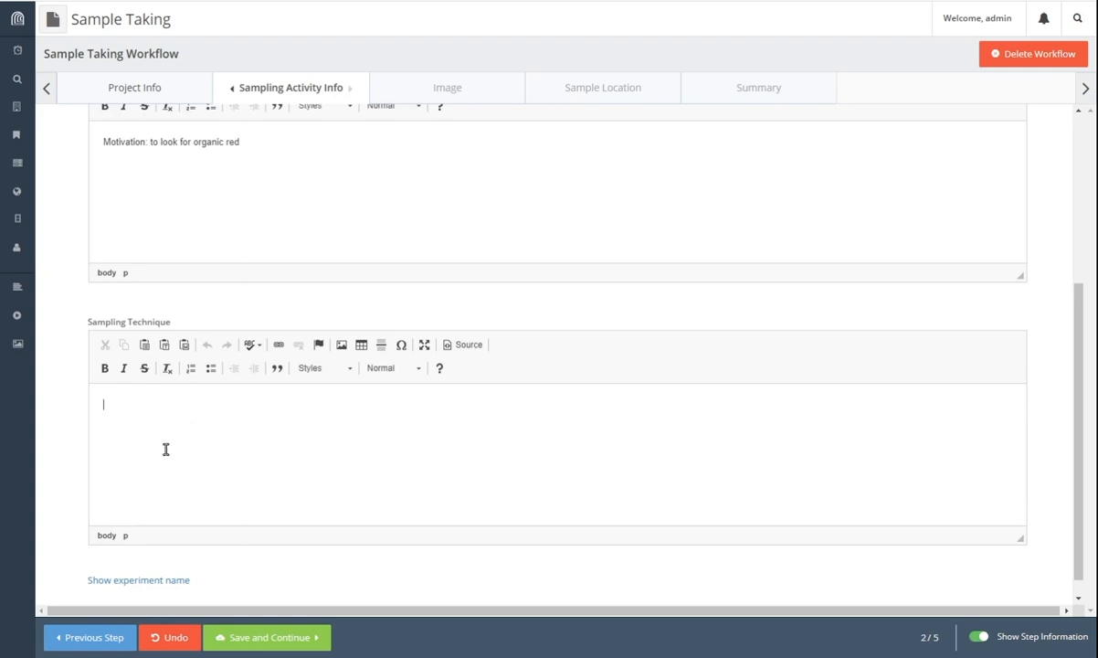
scroll(211, 448, down, 1)
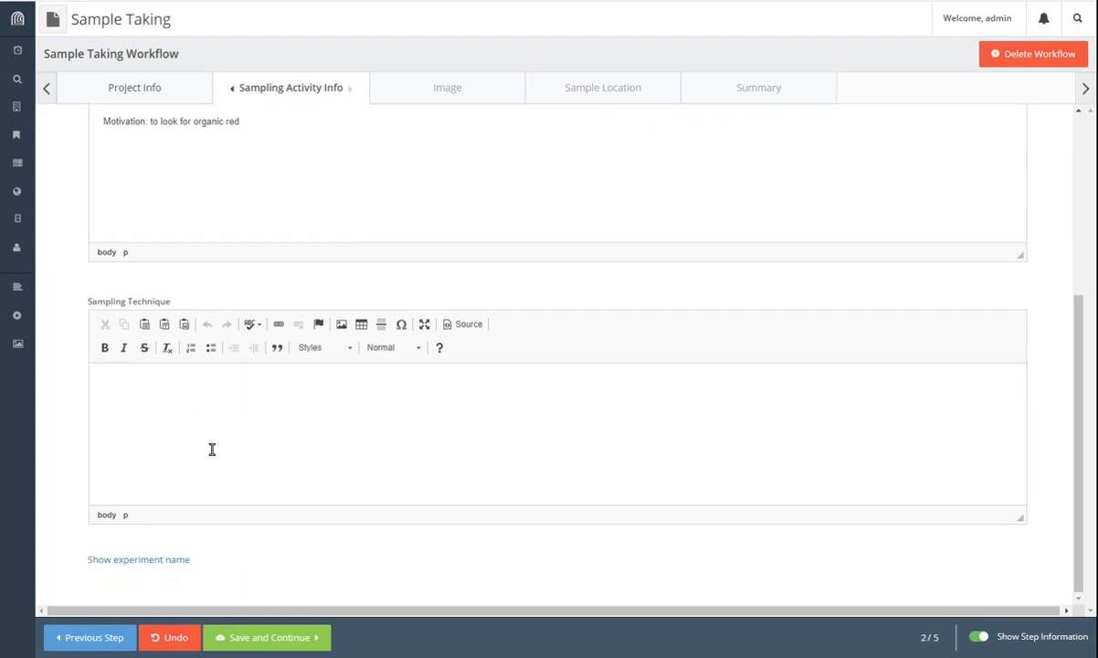
click(178, 564)
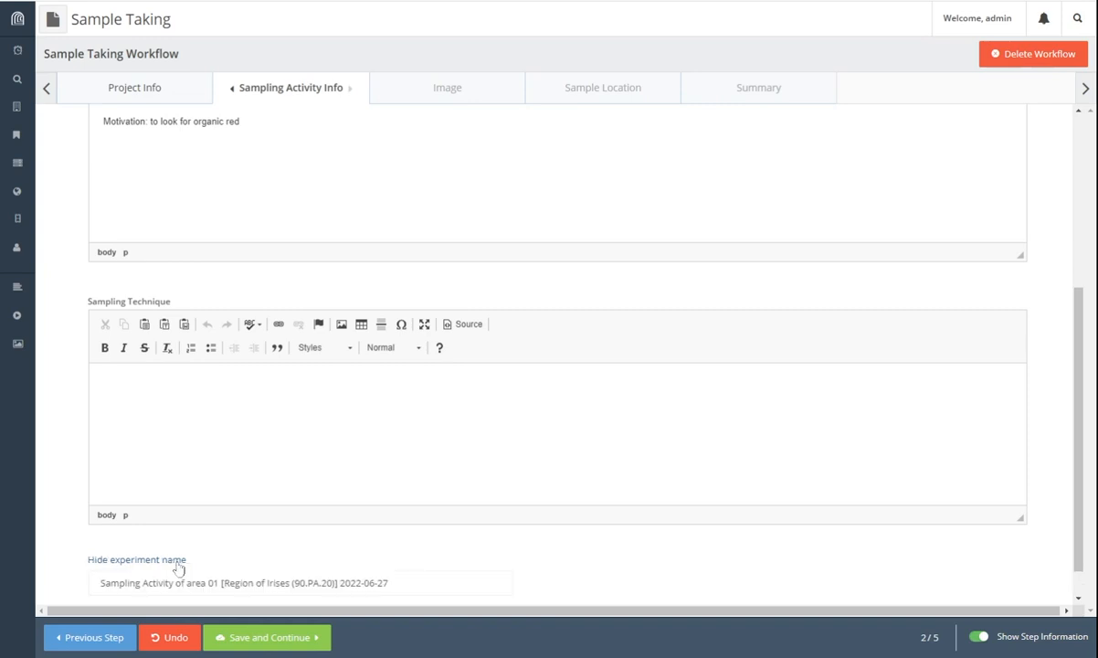
scroll(334, 549, down, 2)
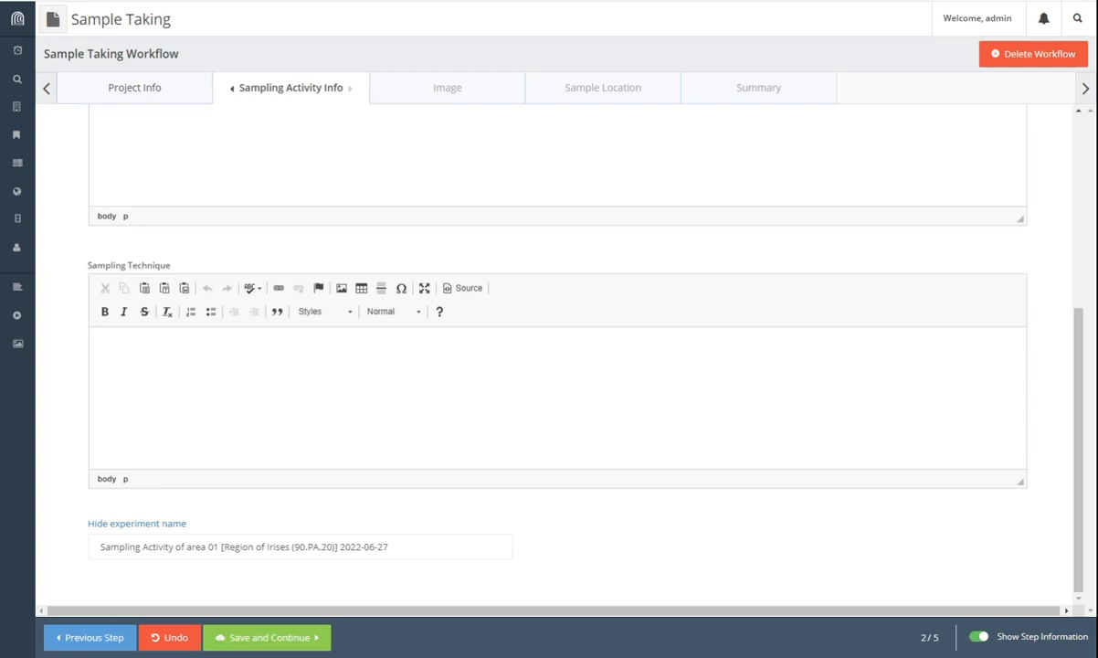
drag(388, 548, 44, 556)
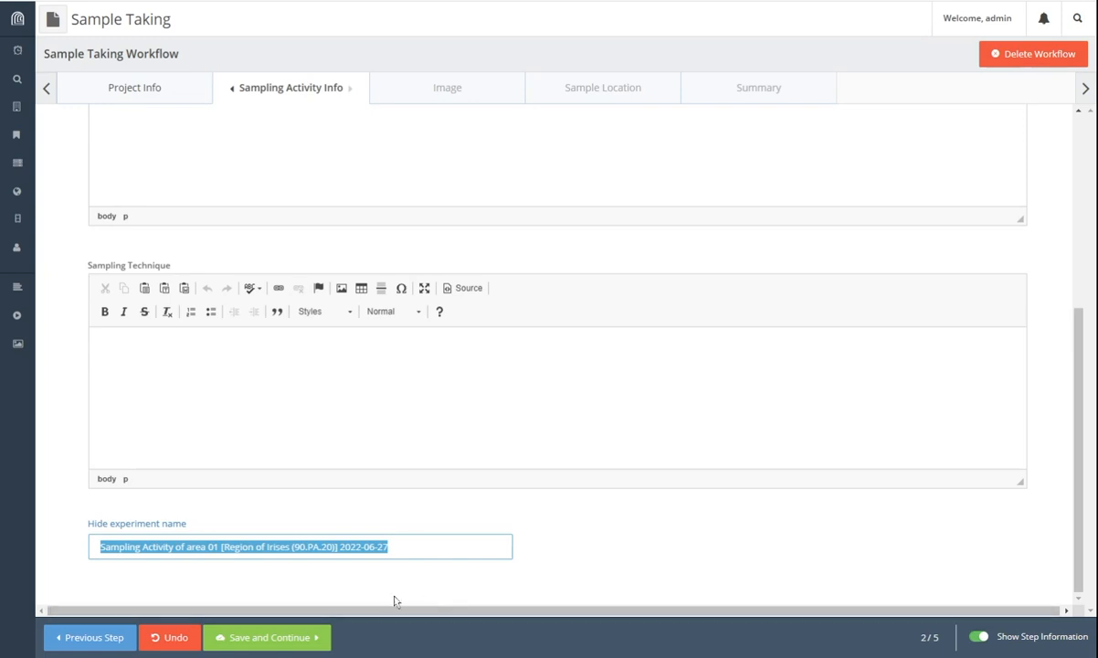
click(452, 551)
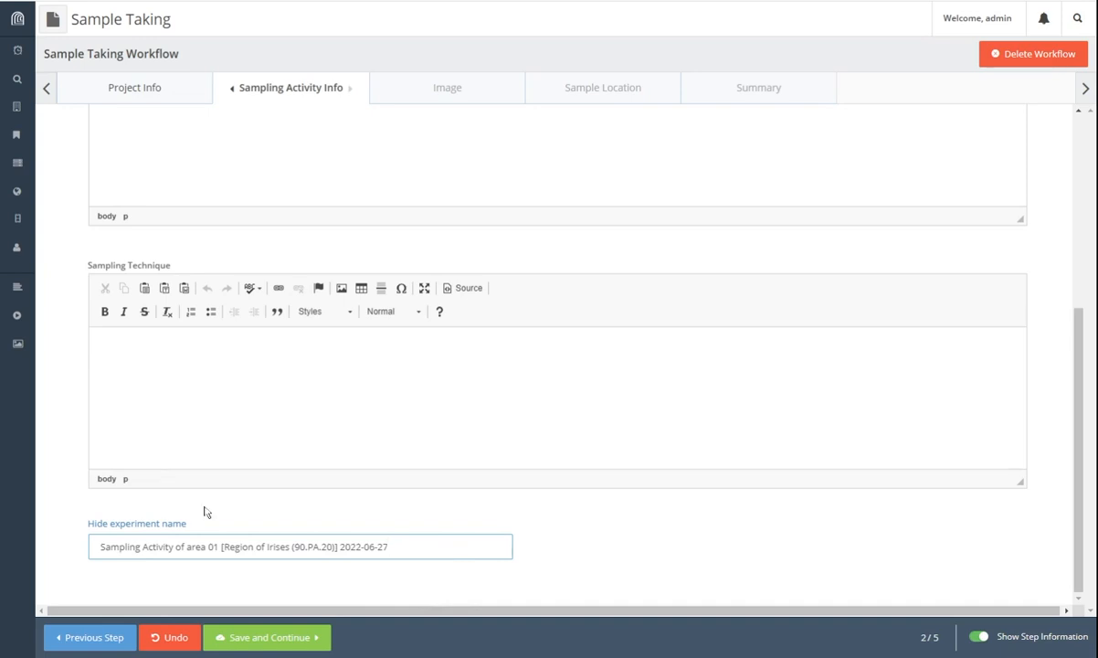
click(162, 526)
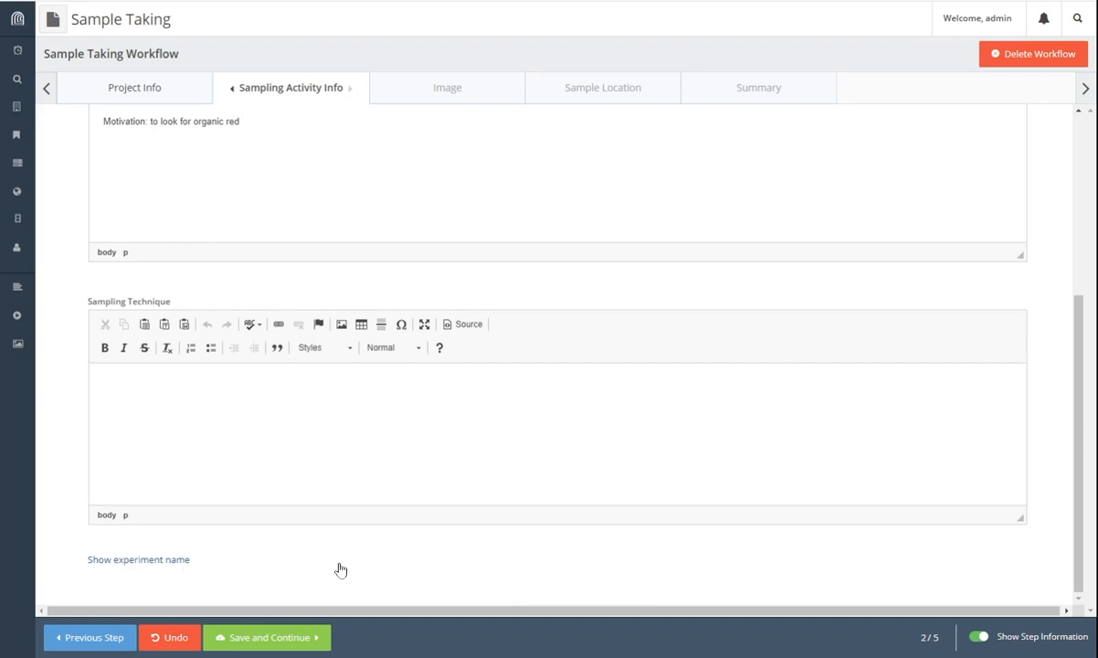
click(295, 645)
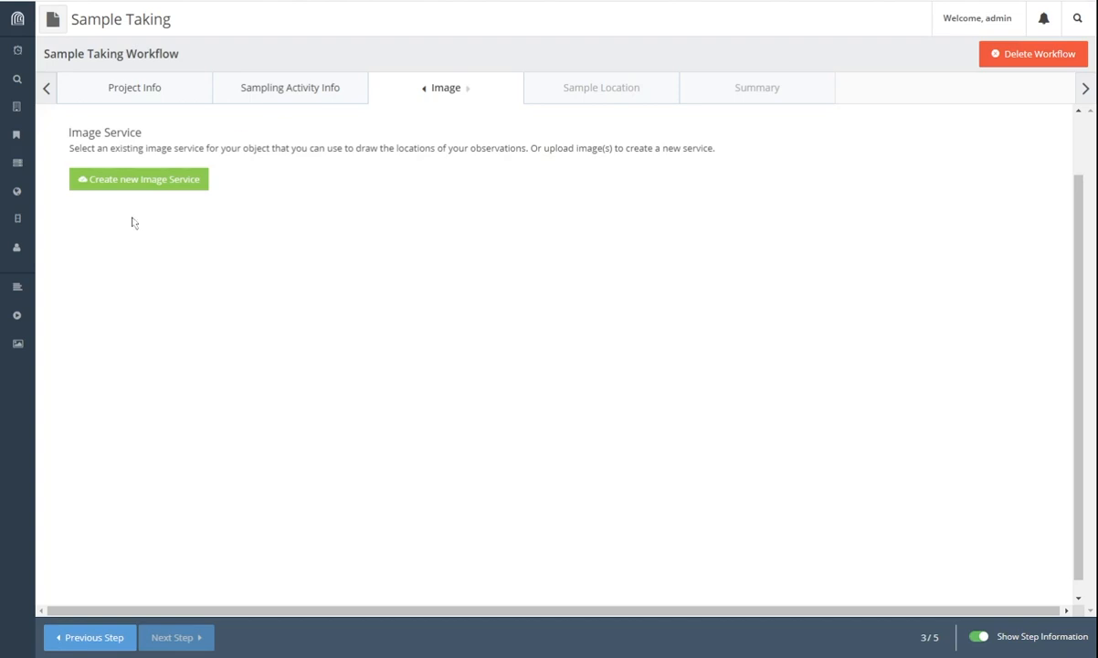
Step: Create an image service titled 'sample 01', save it, and continue with it
click(140, 186)
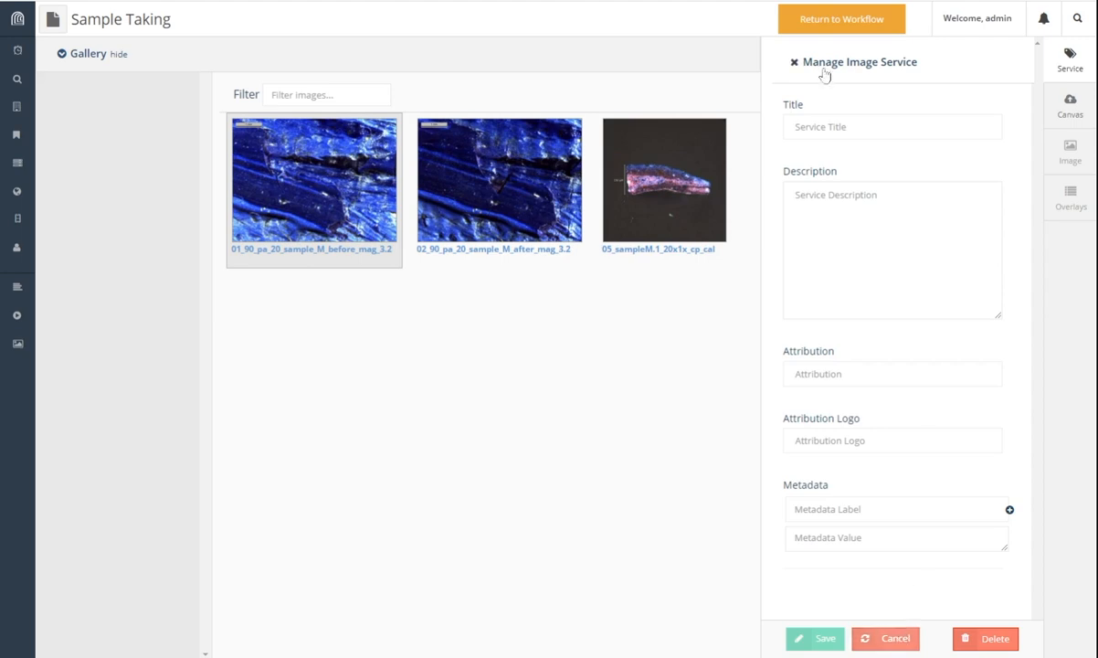
click(827, 129)
text(sa)
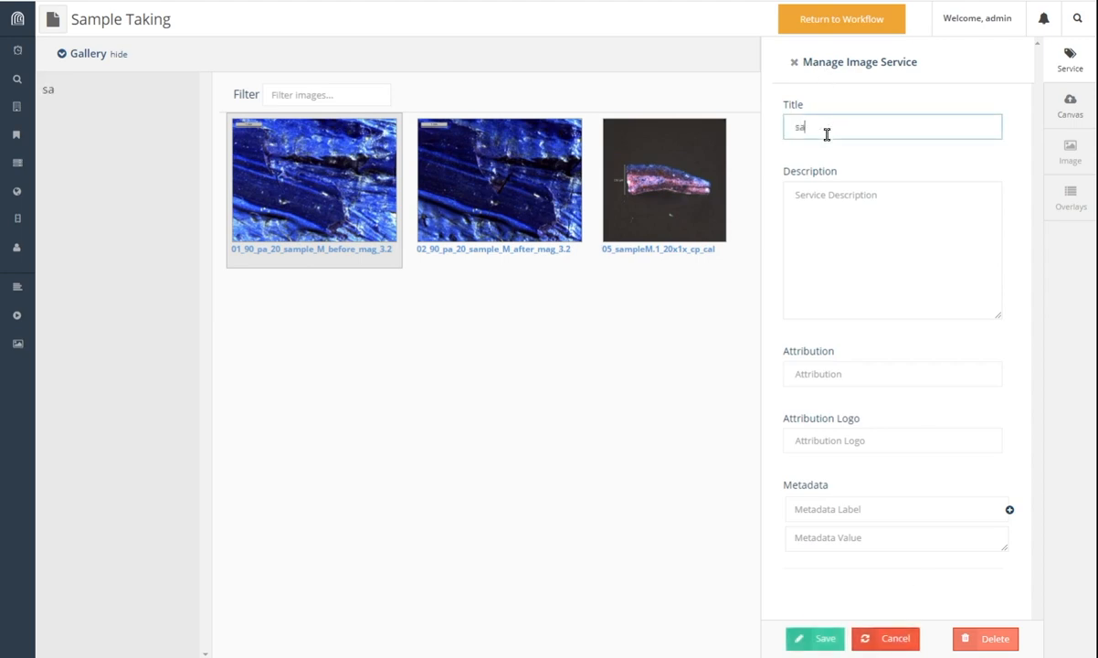
text(mple 01)
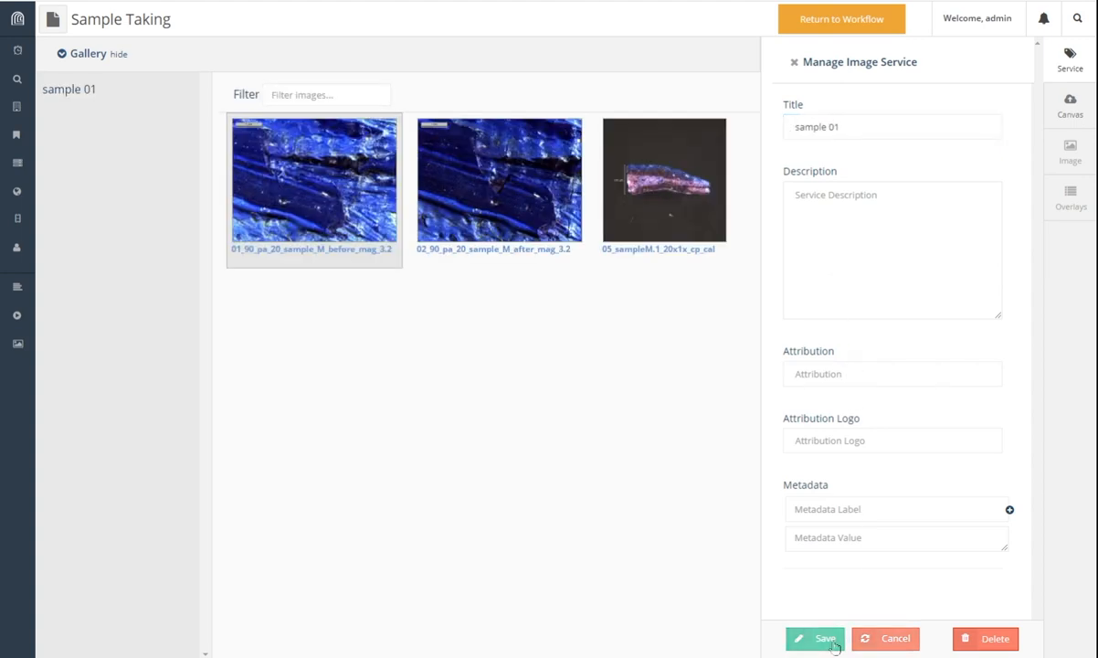
click(859, 18)
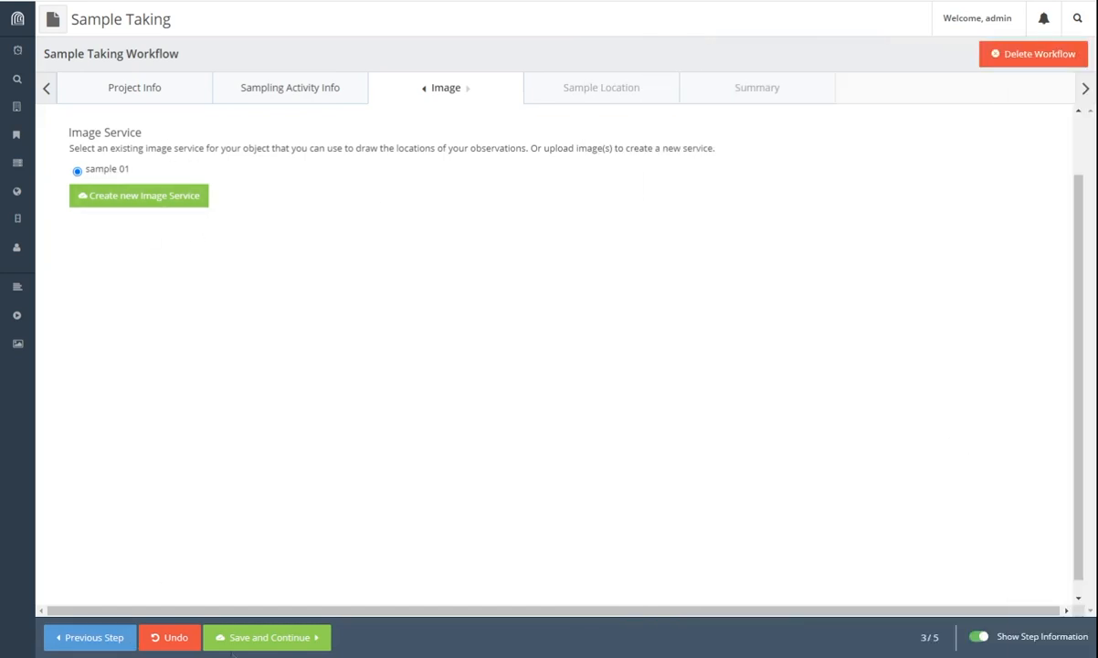
click(268, 637)
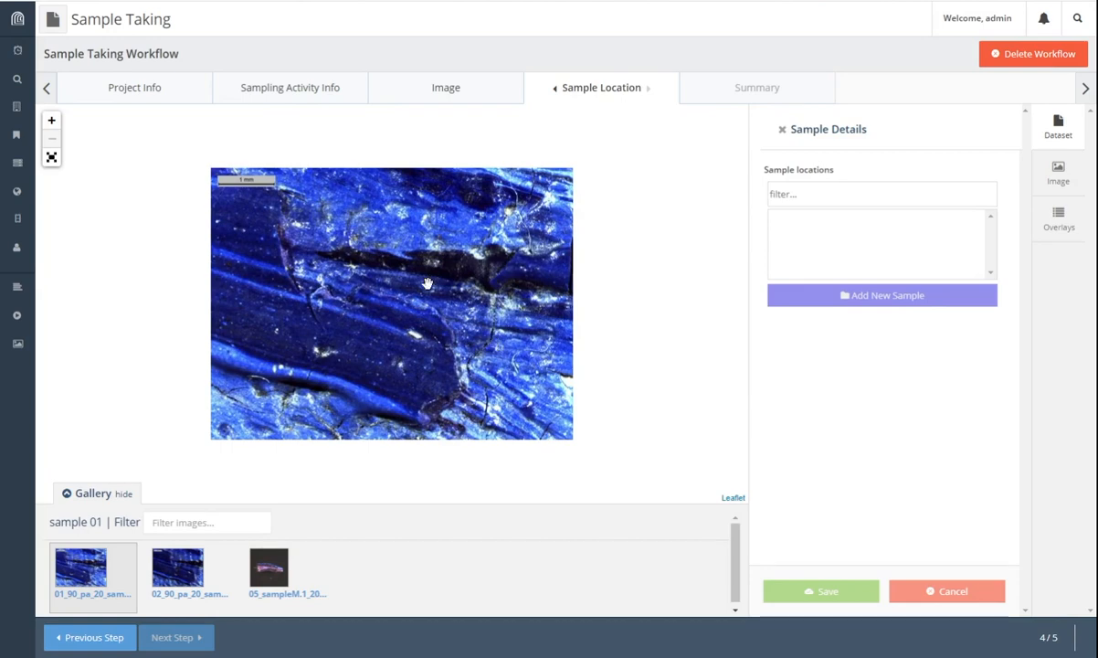
Step: Add a new sample location drawn as a closed four-corner polygon on the image
click(863, 298)
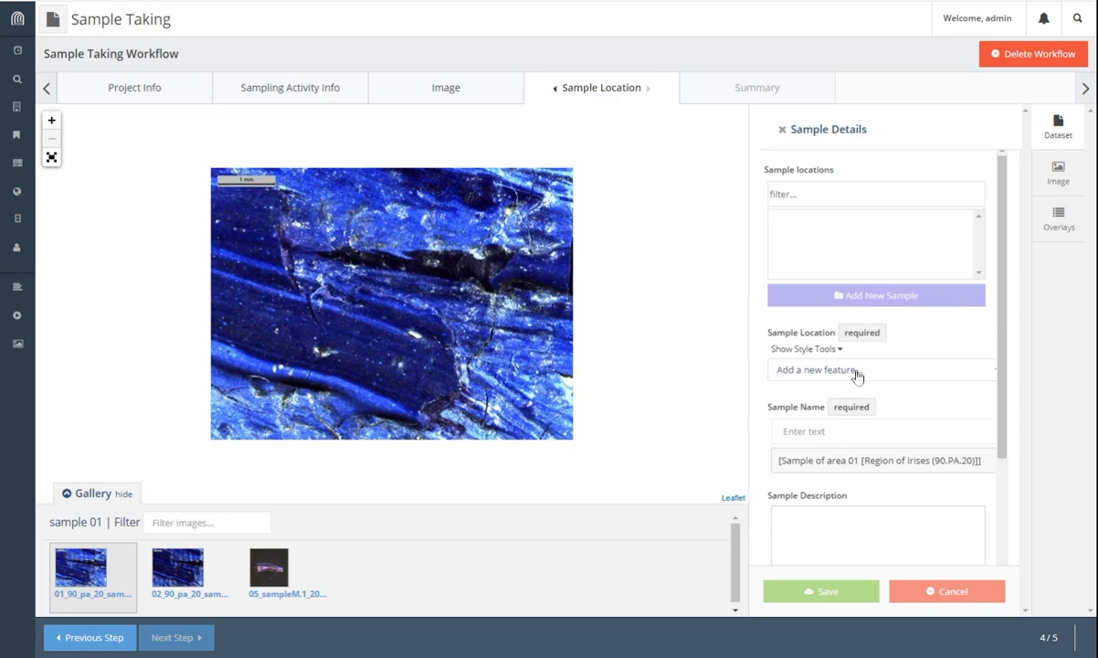
scroll(857, 375, down, 1)
click(835, 306)
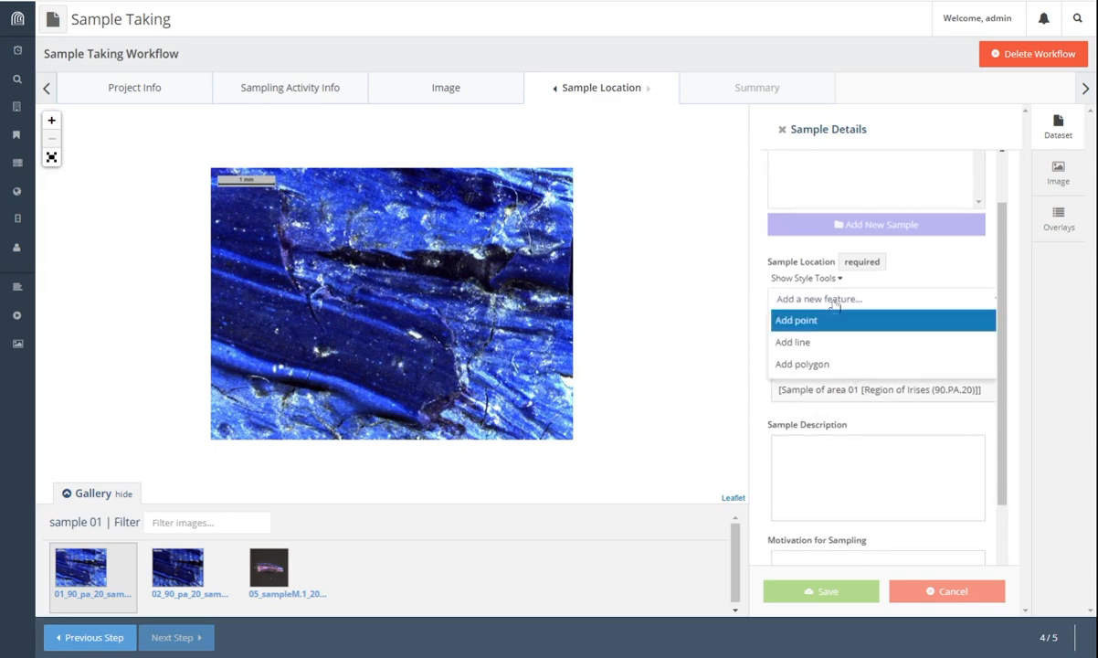
click(835, 366)
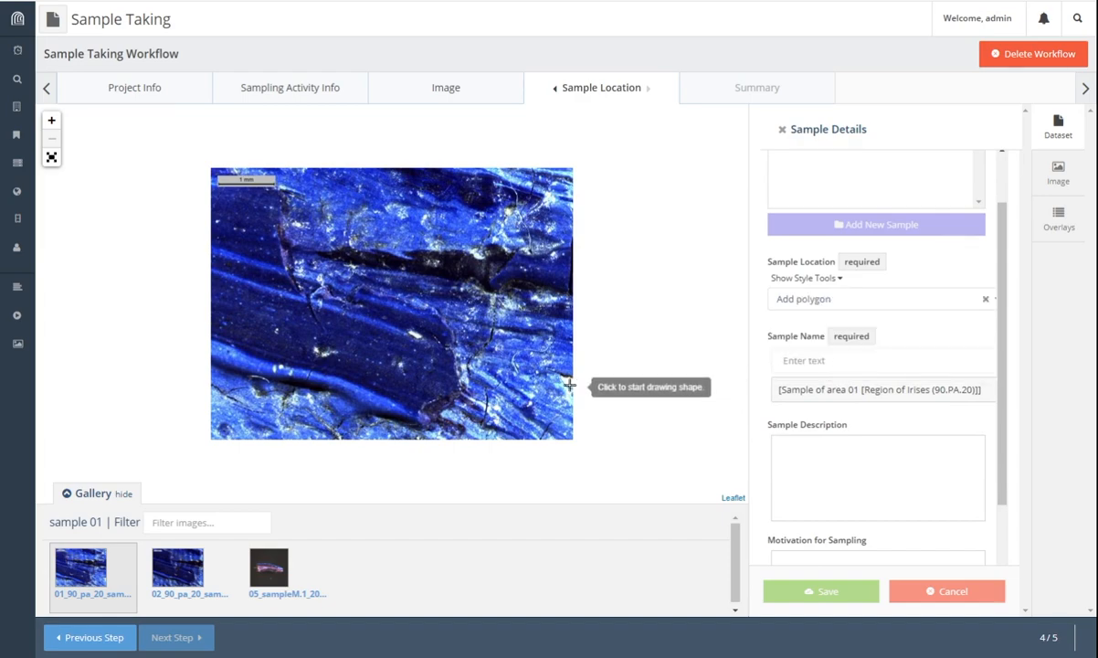
click(307, 296)
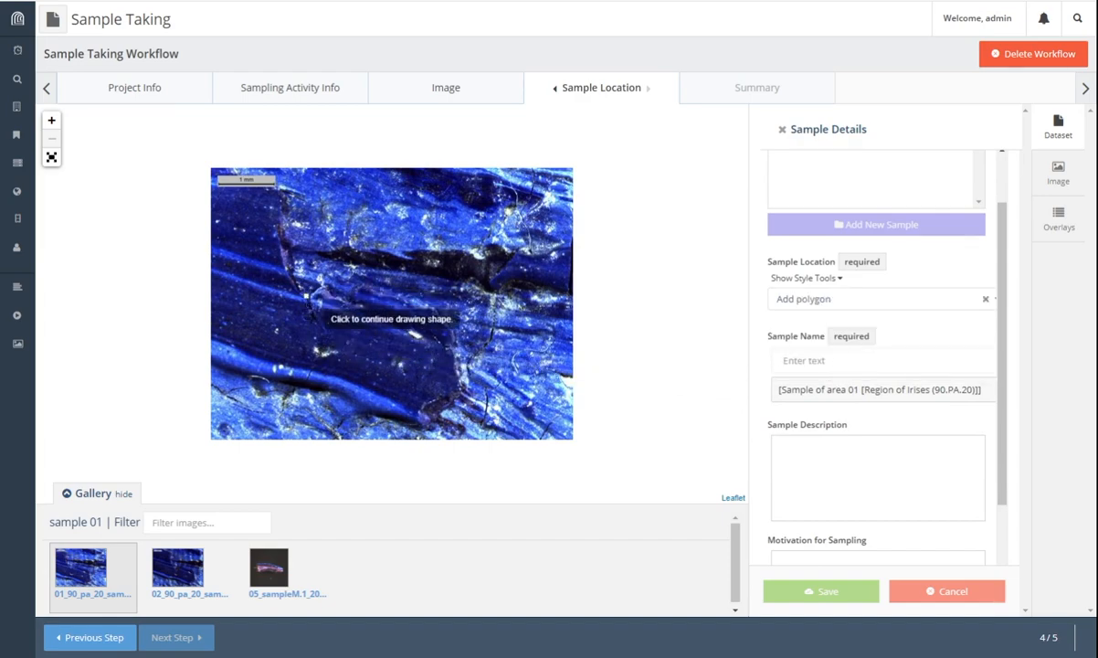
click(329, 347)
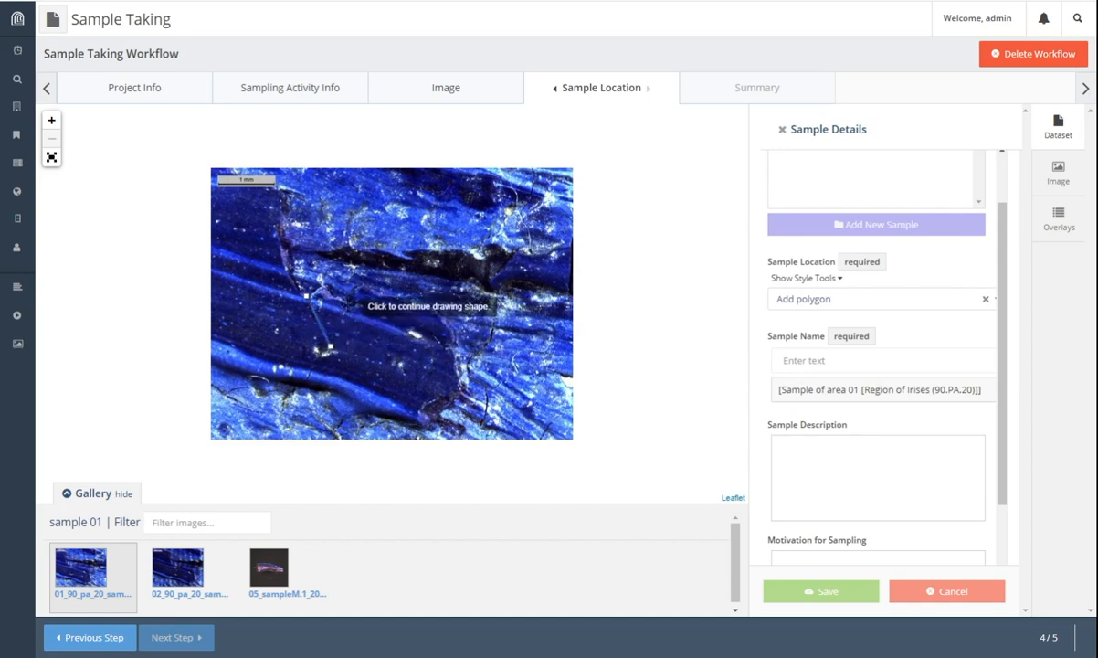
click(347, 305)
click(333, 292)
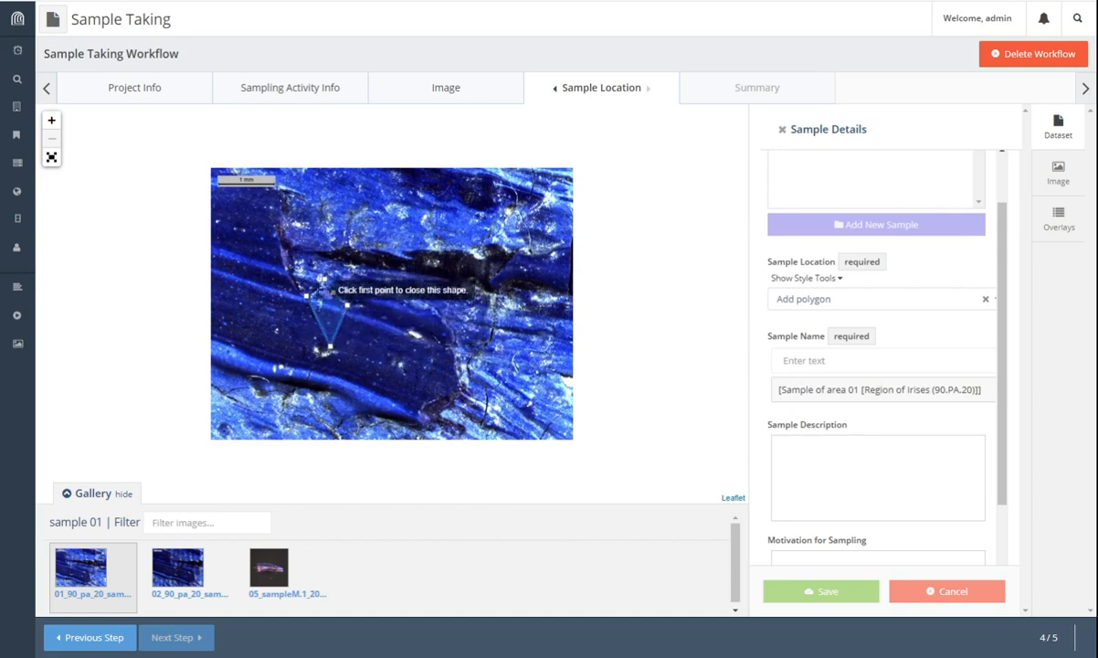
click(307, 296)
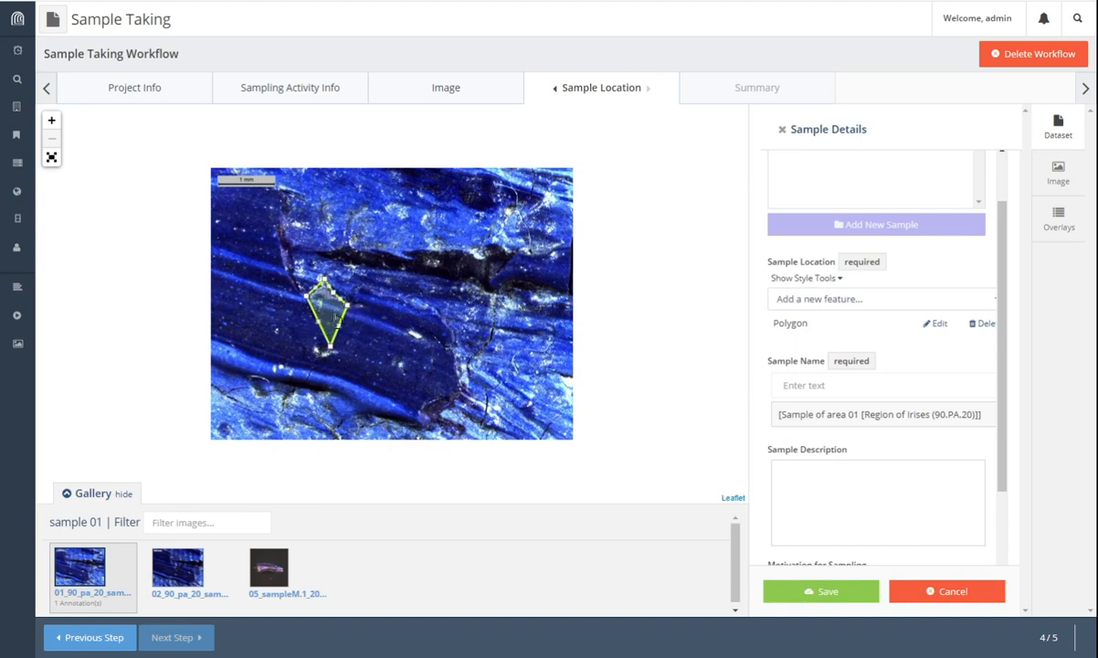
Step: Name the sample 'sample 01' and save it
click(836, 384)
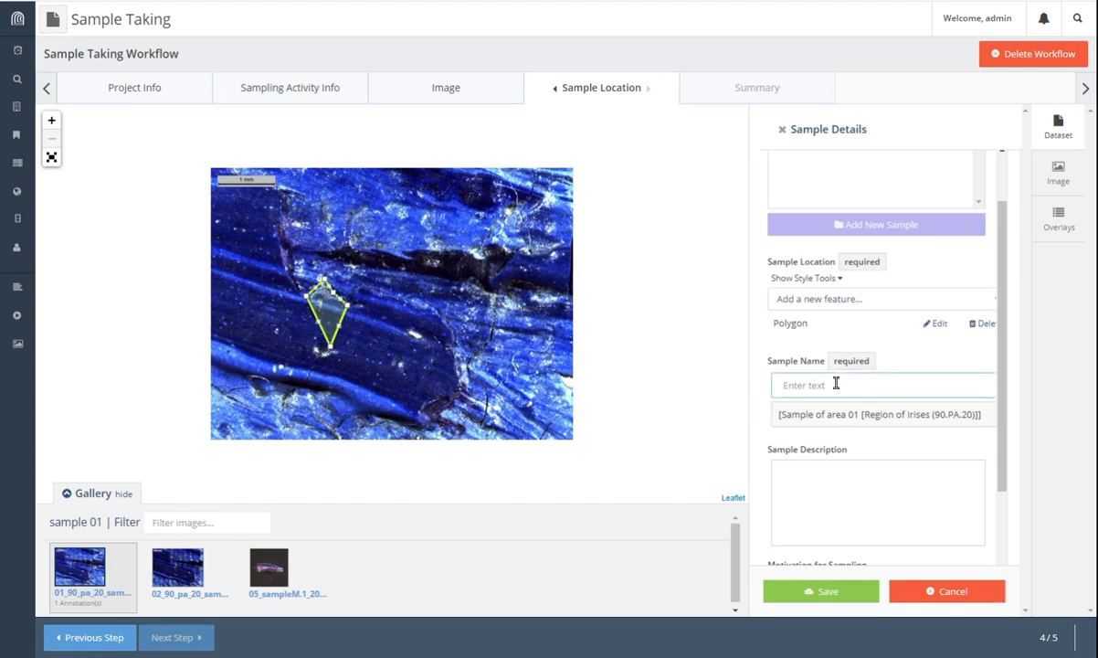
text(sample 01)
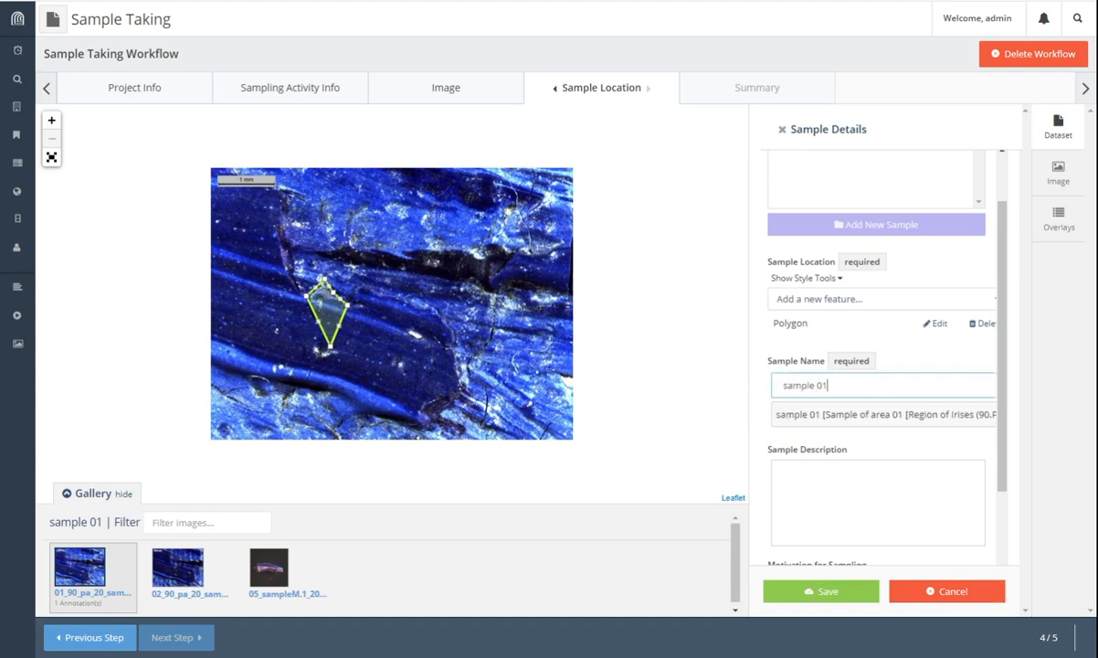
click(829, 478)
scroll(829, 478, down, 2)
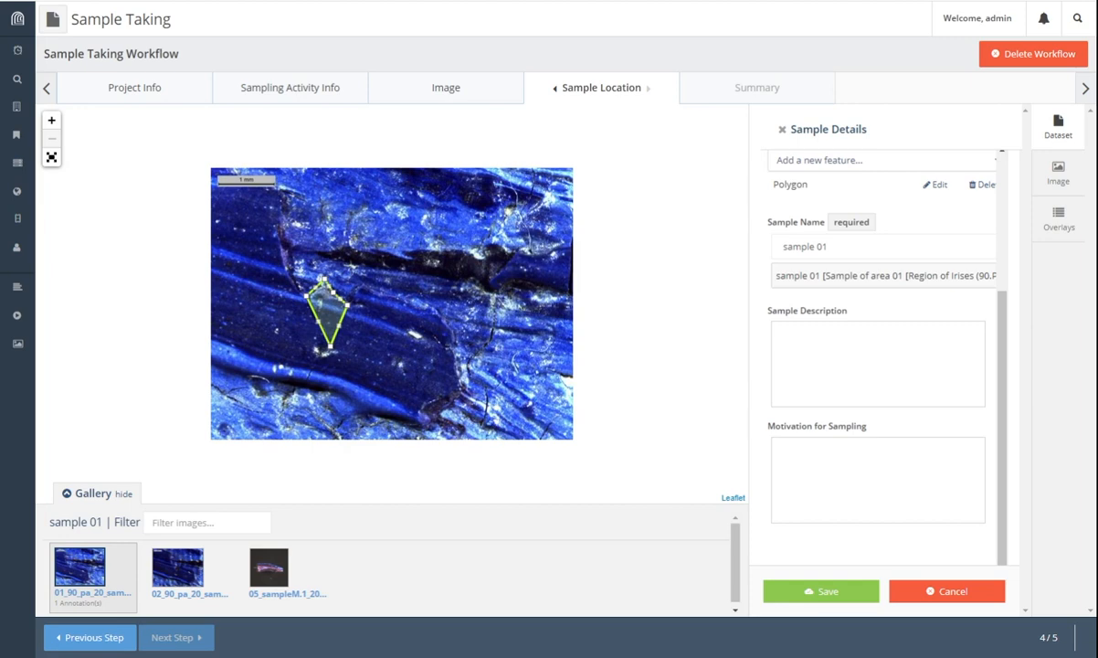
click(827, 461)
click(827, 592)
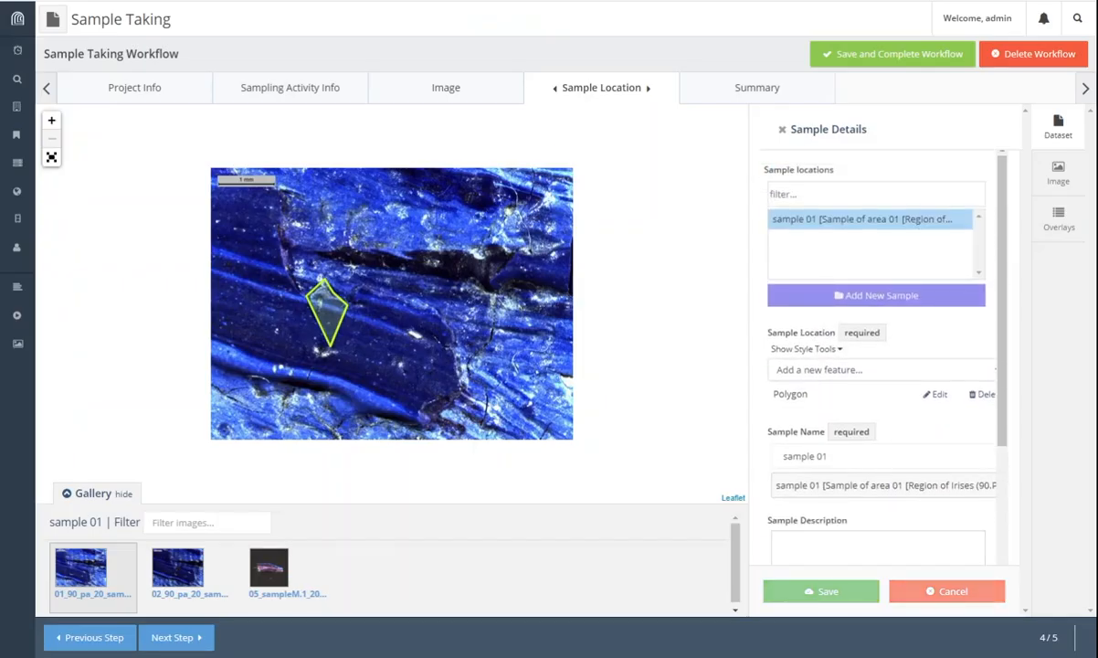
Step: Review the summary map and the sample 01 row, then save and complete the workflow
click(177, 638)
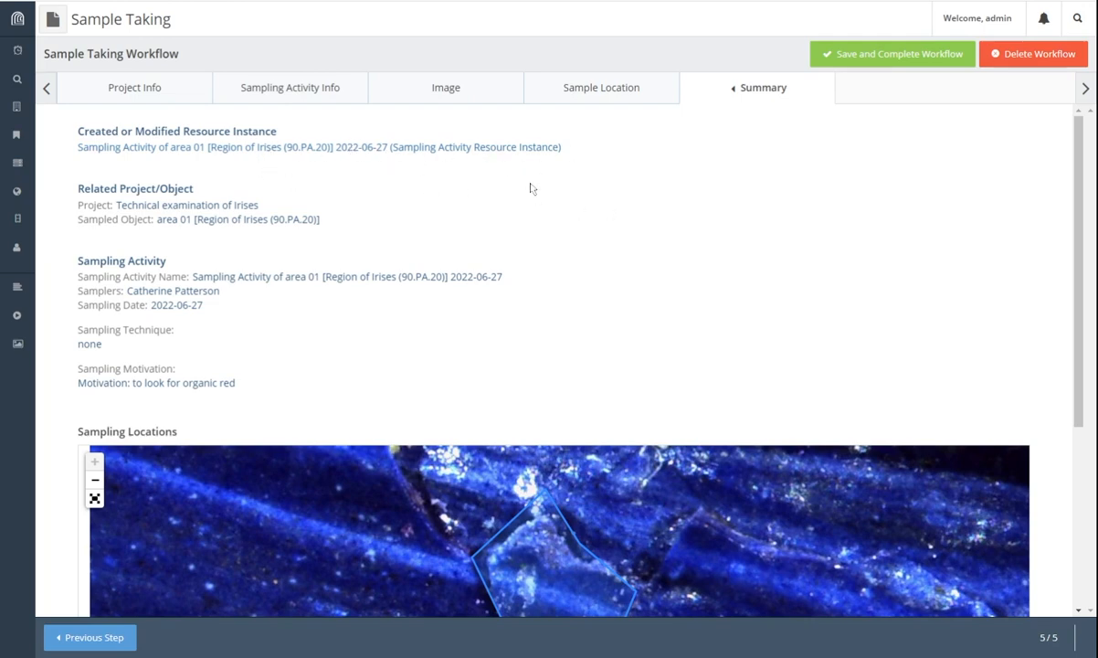
scroll(356, 206, down, 1)
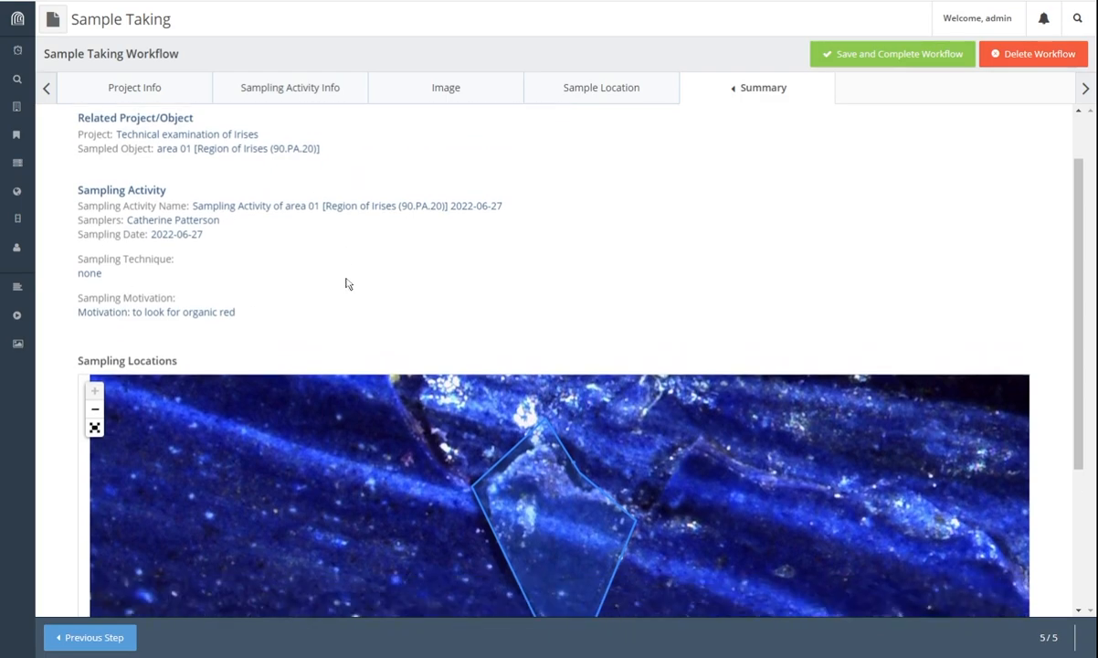
scroll(740, 338, down, 3)
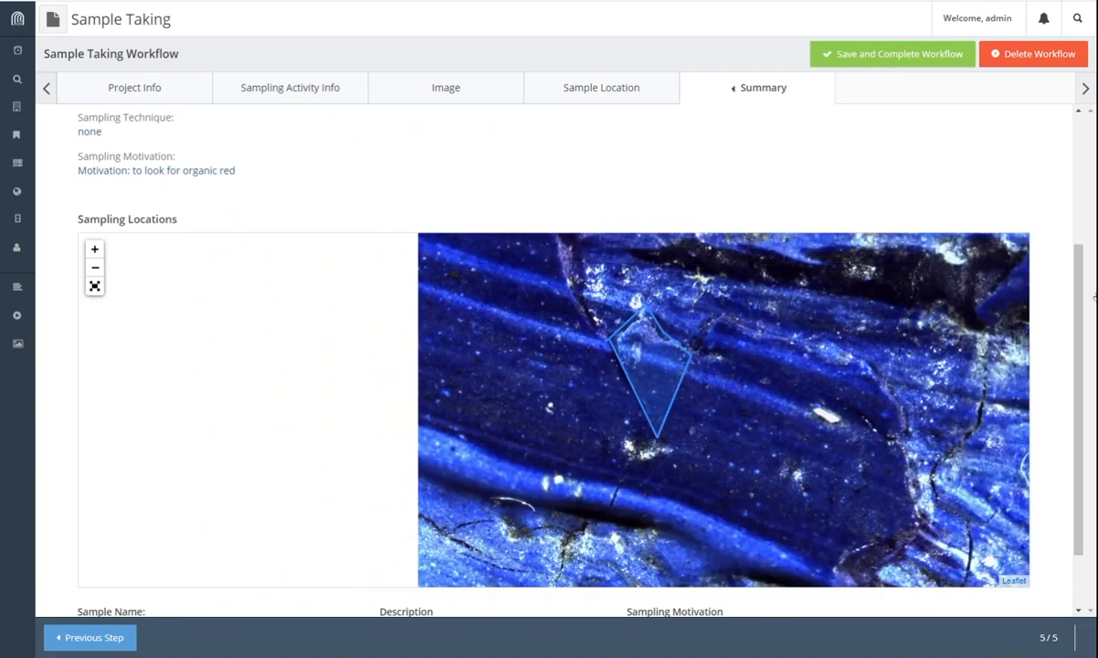
scroll(802, 269, down, 2)
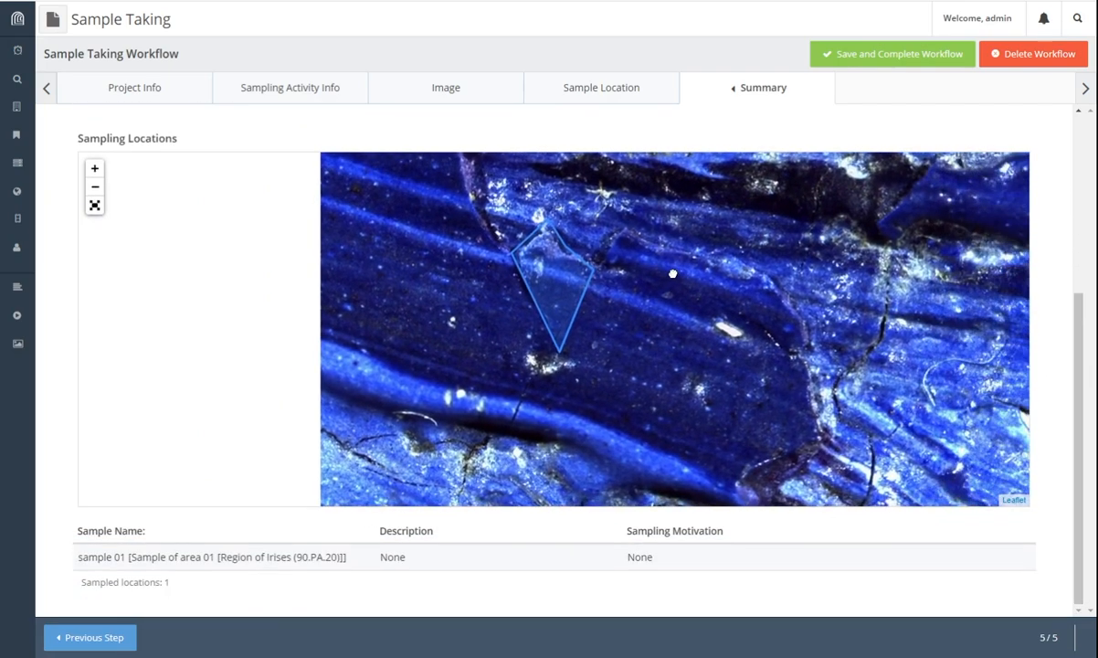
drag(672, 274, 516, 274)
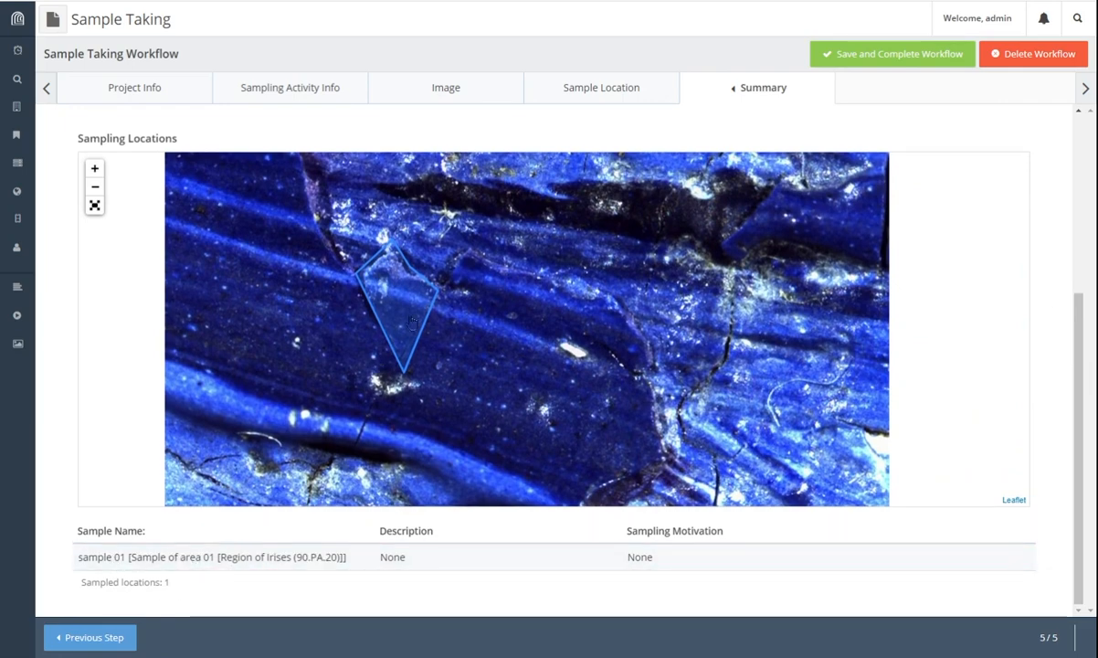
click(276, 560)
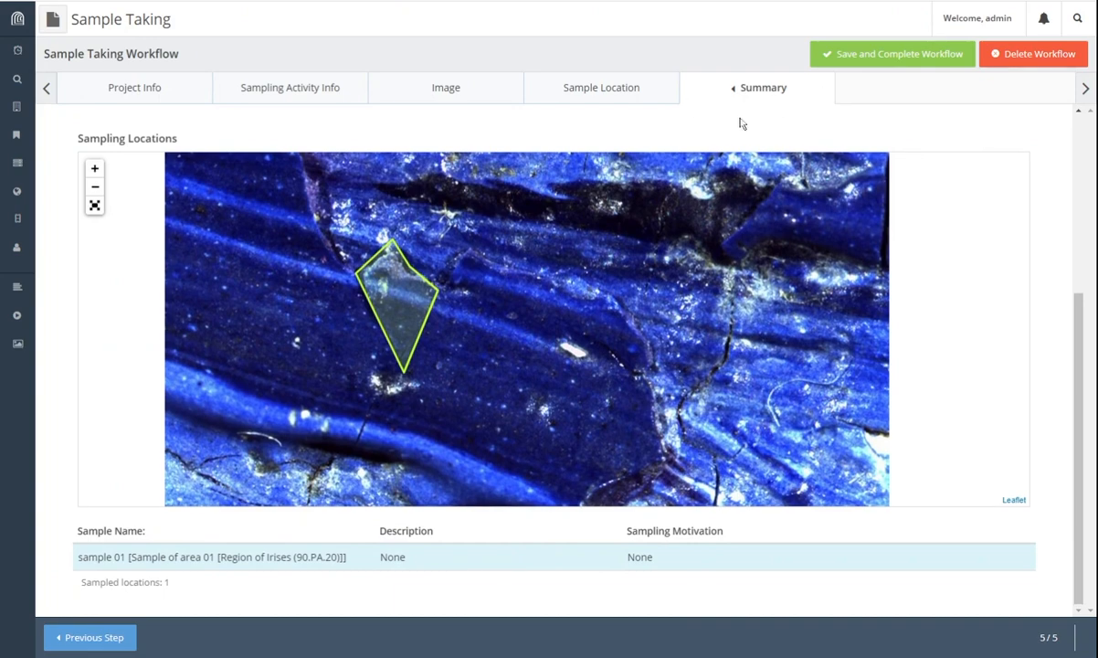
click(911, 56)
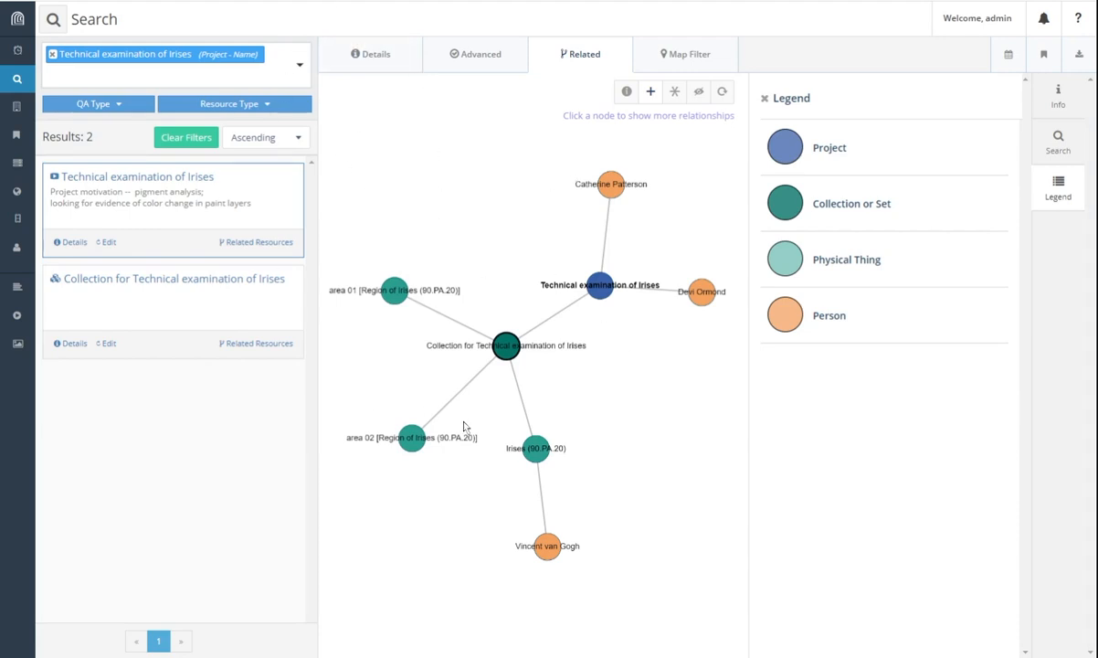
click(395, 292)
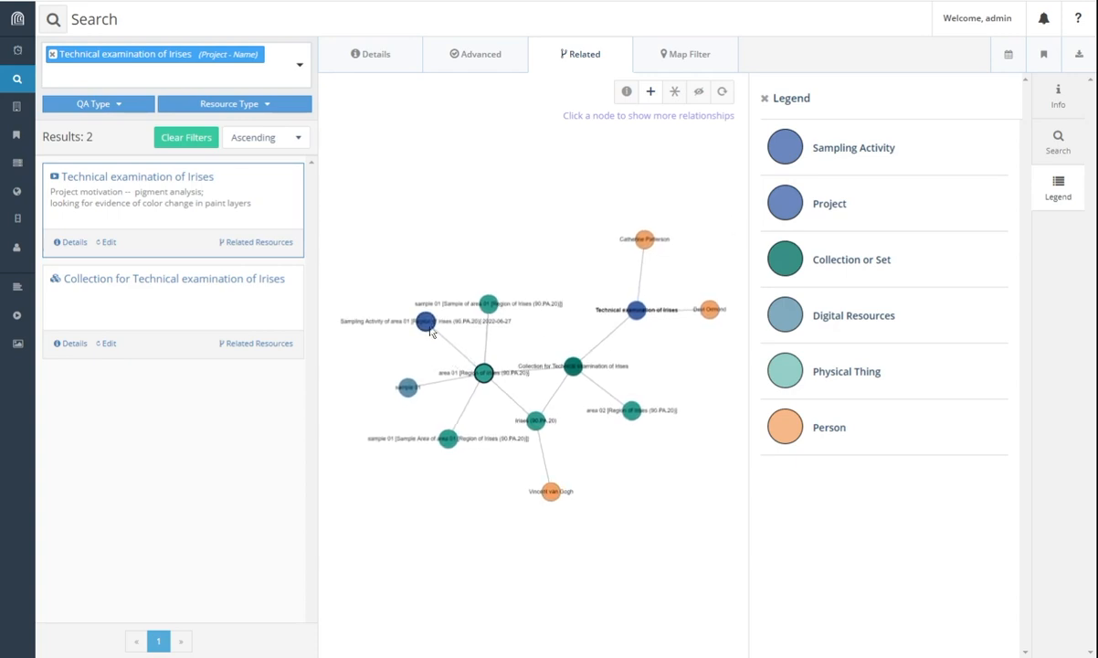
drag(425, 321, 399, 214)
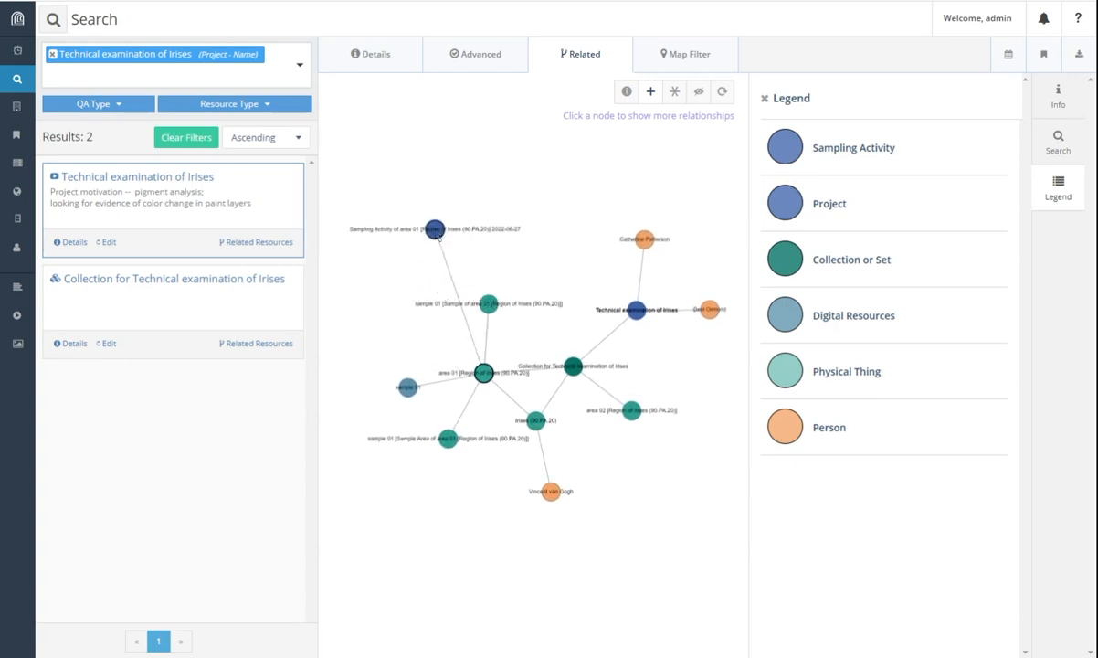
drag(490, 304, 410, 343)
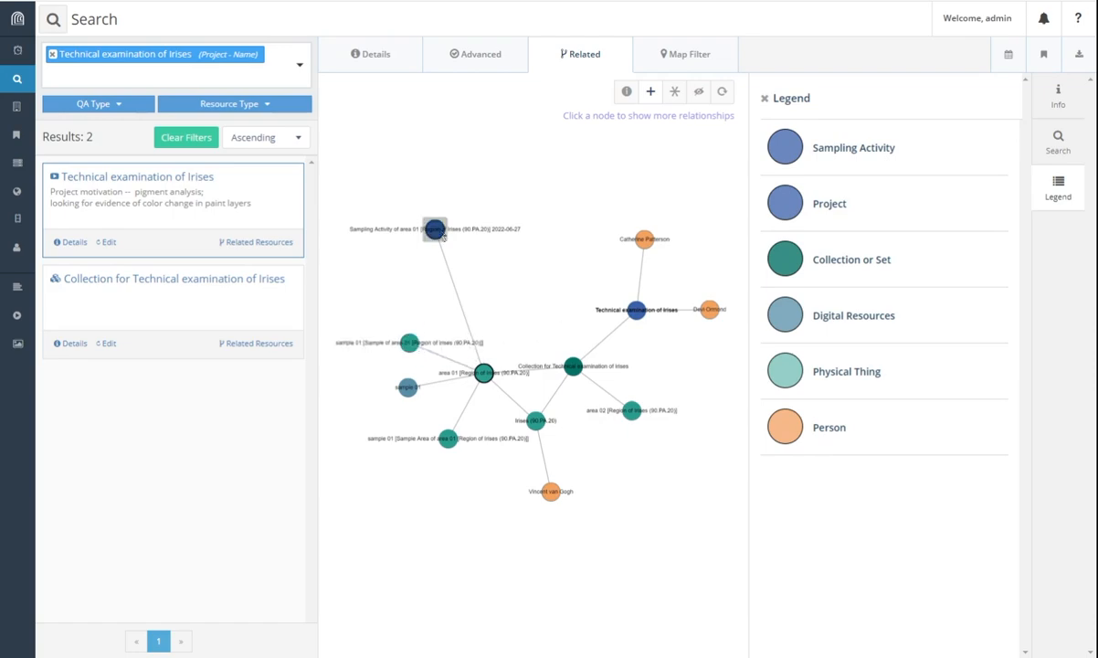
drag(435, 229, 441, 291)
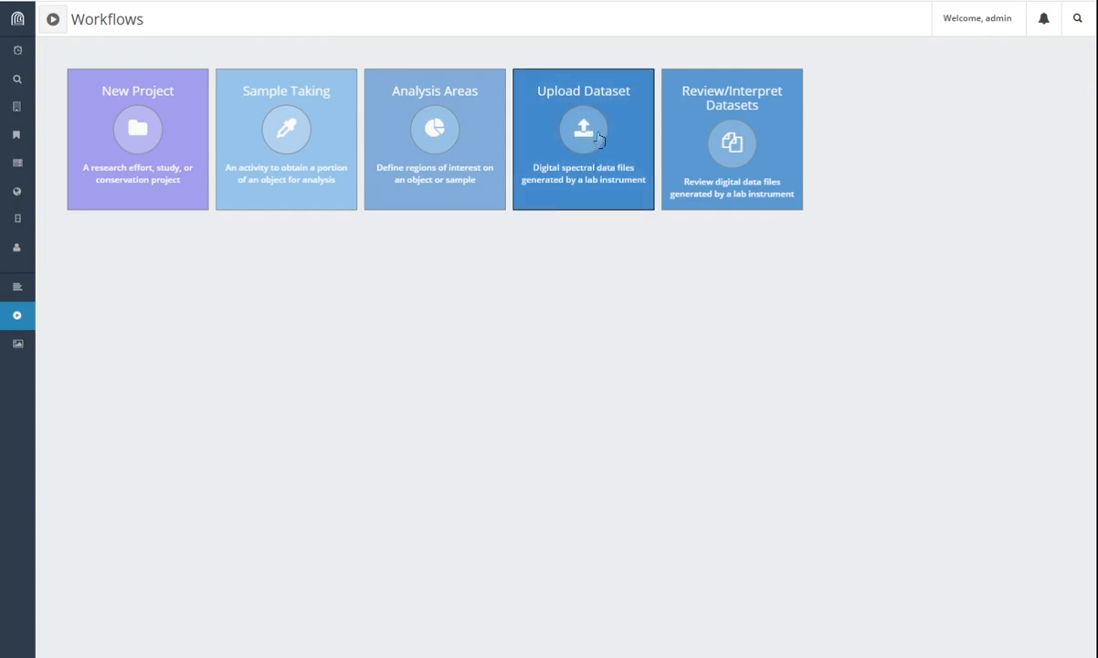
Step: Launch the Upload Dataset workflow from the Workflows page
click(594, 136)
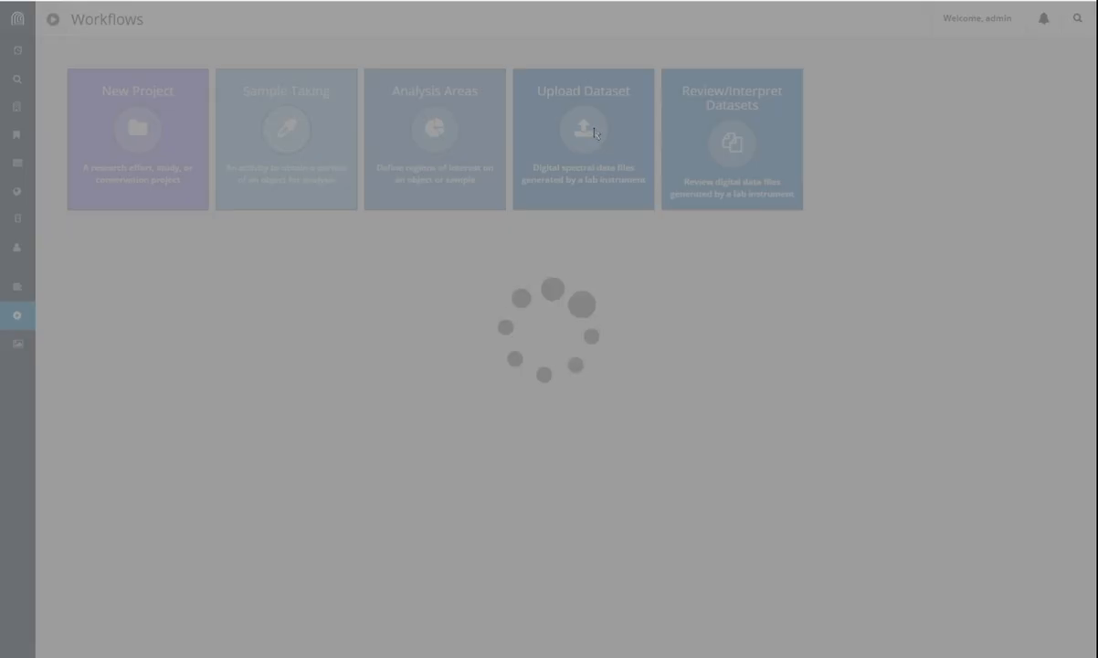
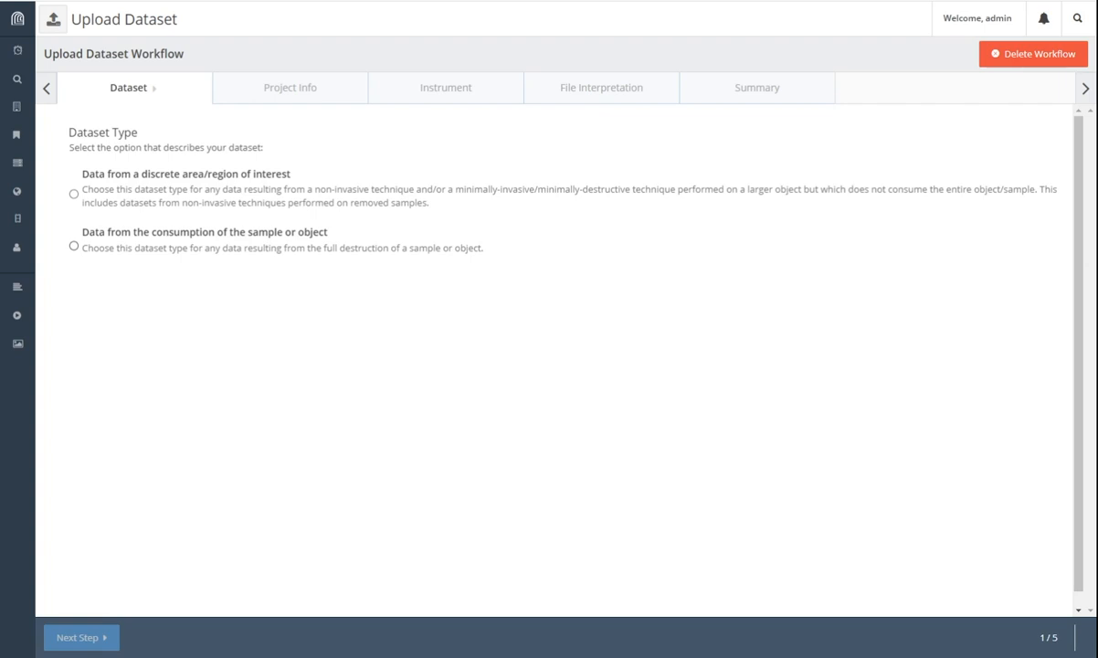
Step: Set the dataset type to 'Data from a discrete area/region of interest' and save it
click(329, 192)
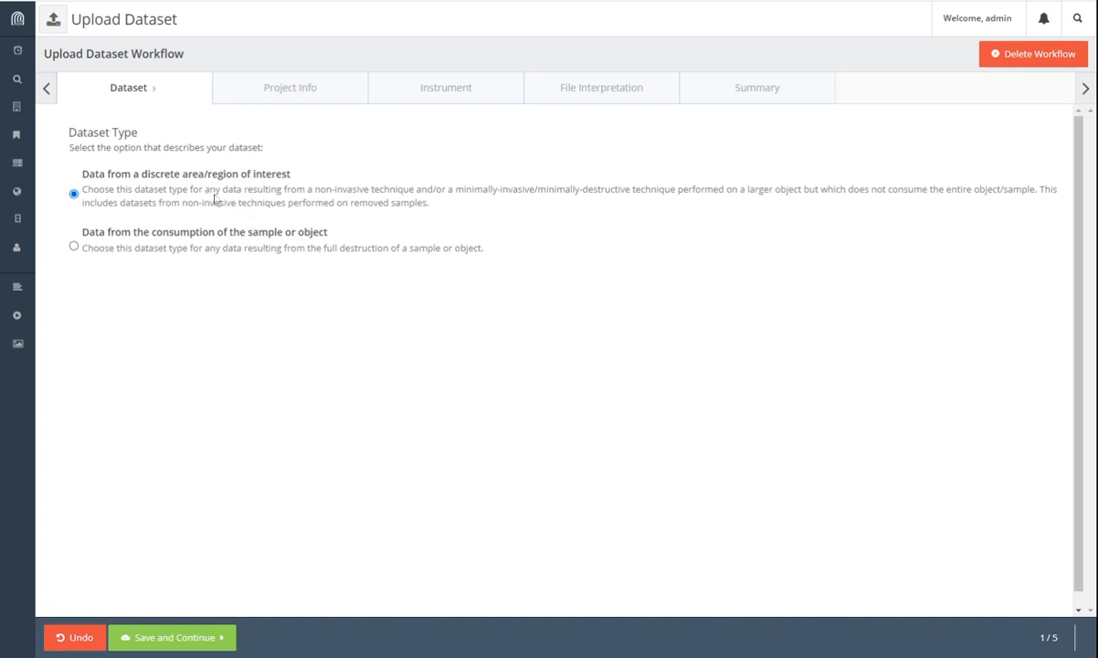
click(191, 638)
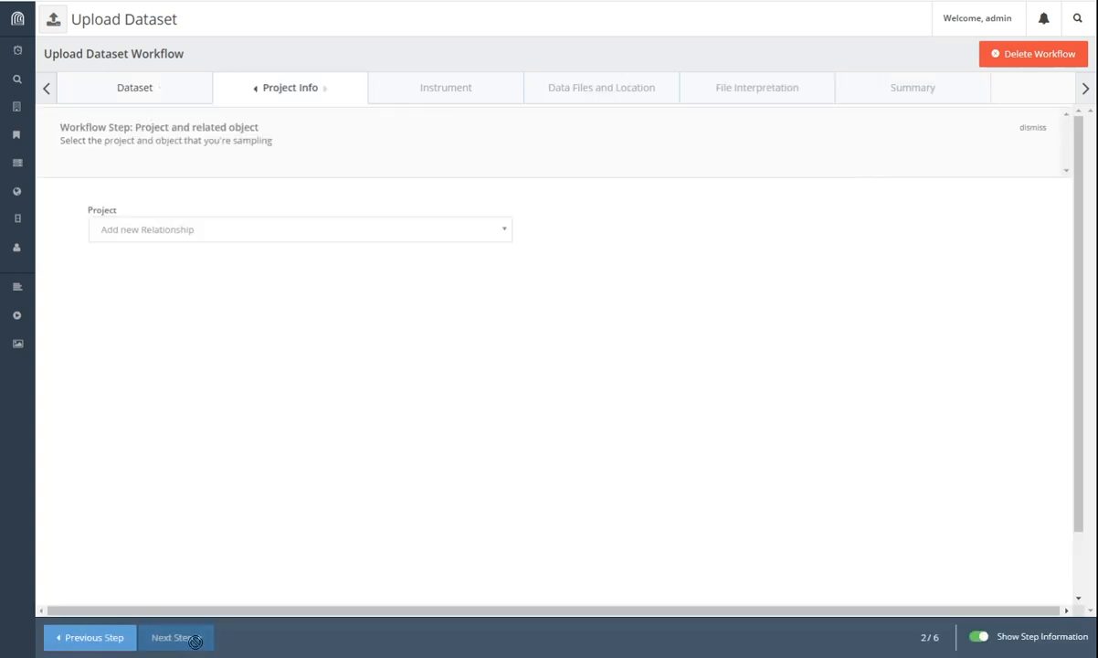
Step: Link the dataset to the Technical examination of Irises project and the Irises (90.PA.20) object
click(275, 242)
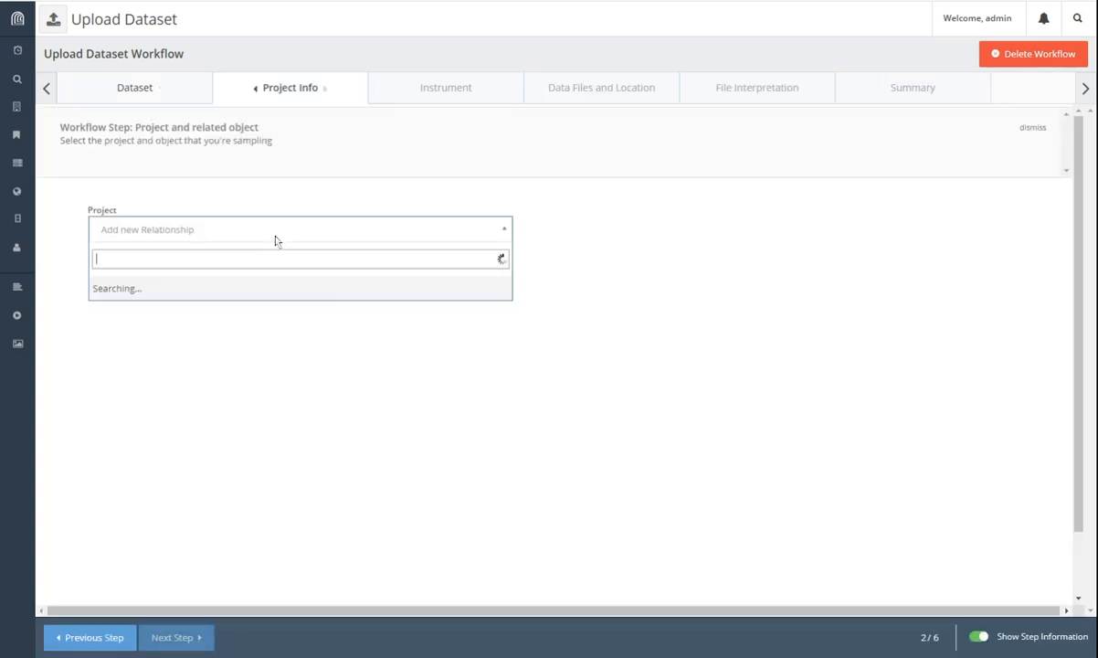
text(iris)
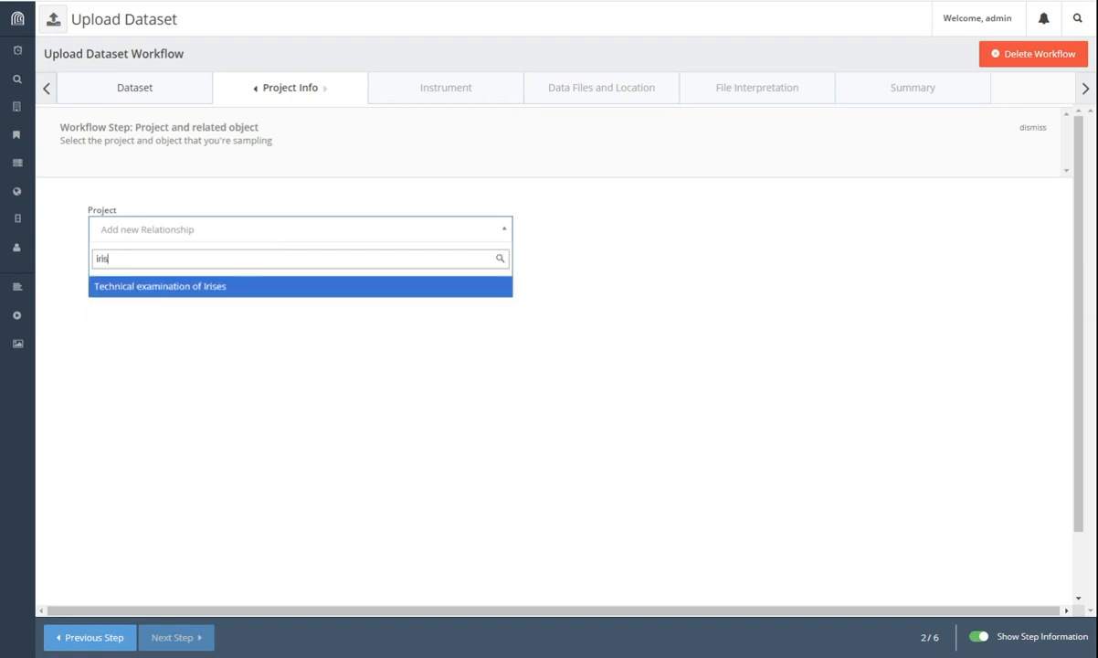
click(219, 288)
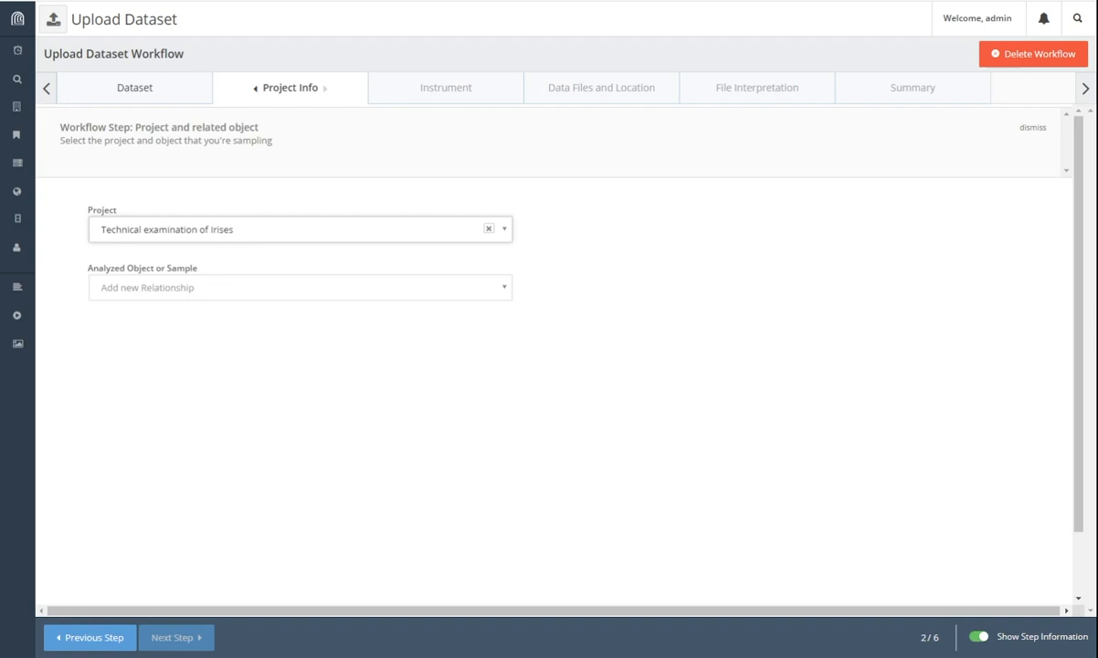
click(206, 291)
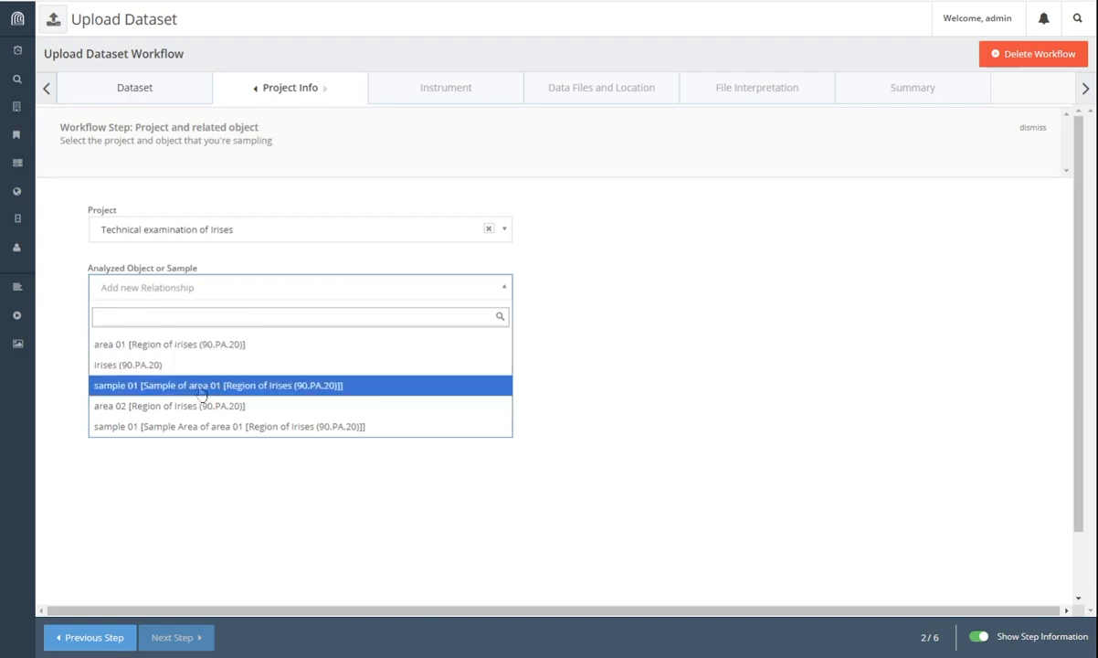
click(183, 363)
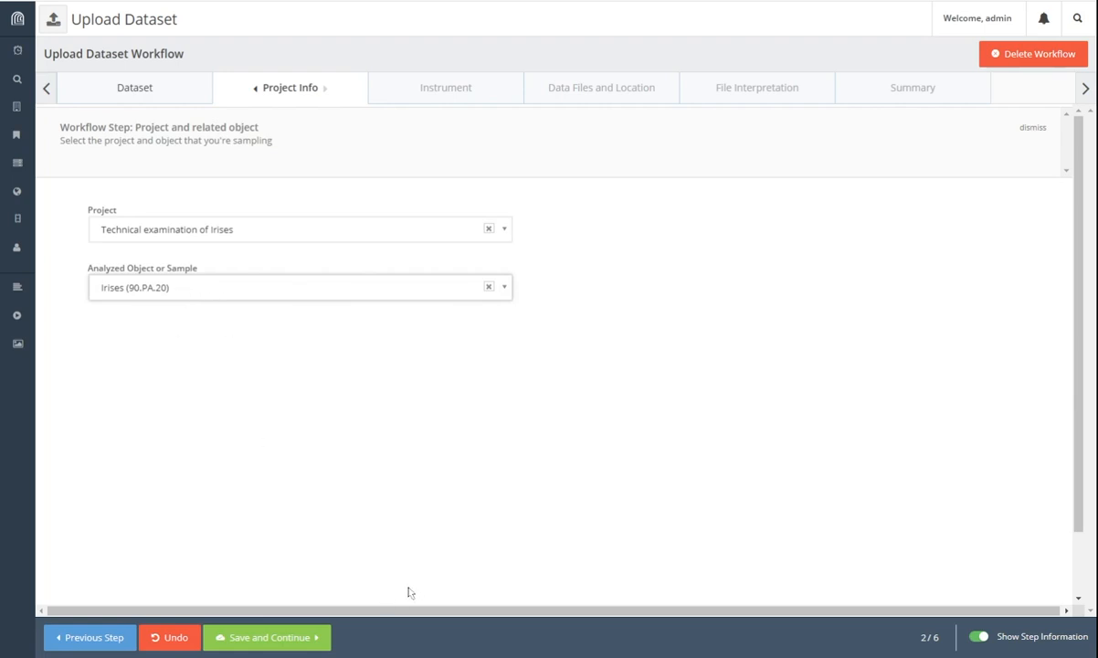
click(276, 636)
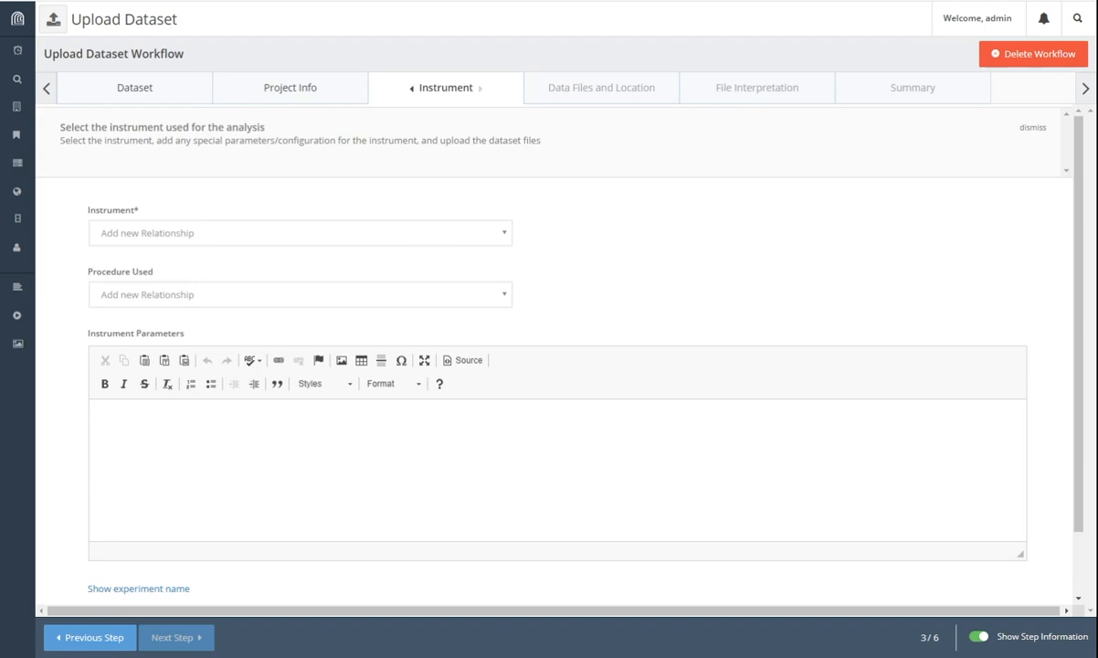
Step: Choose Bruker Artax x-ray fluorescence spectrometer as the instrument, leaving Procedure Used empty
click(395, 236)
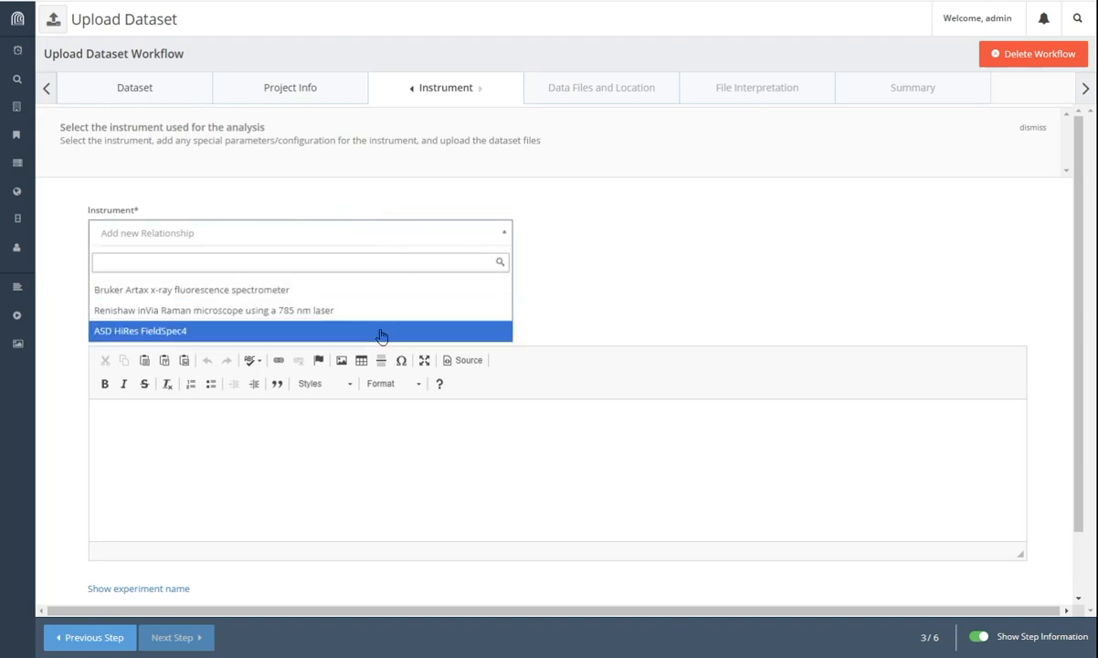
click(284, 290)
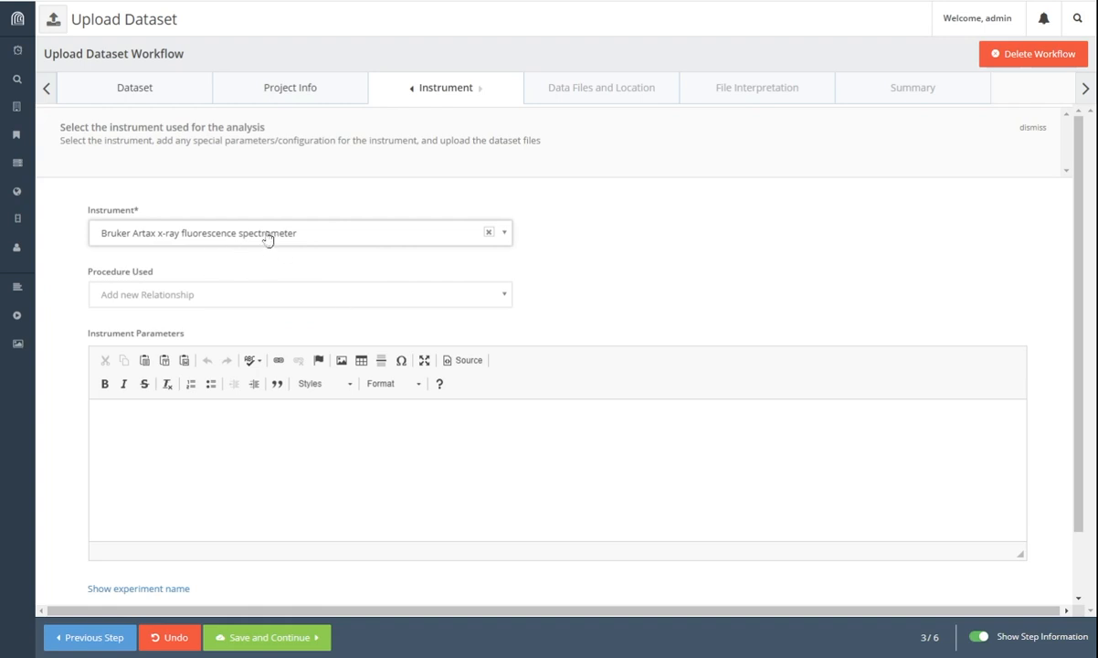
click(208, 301)
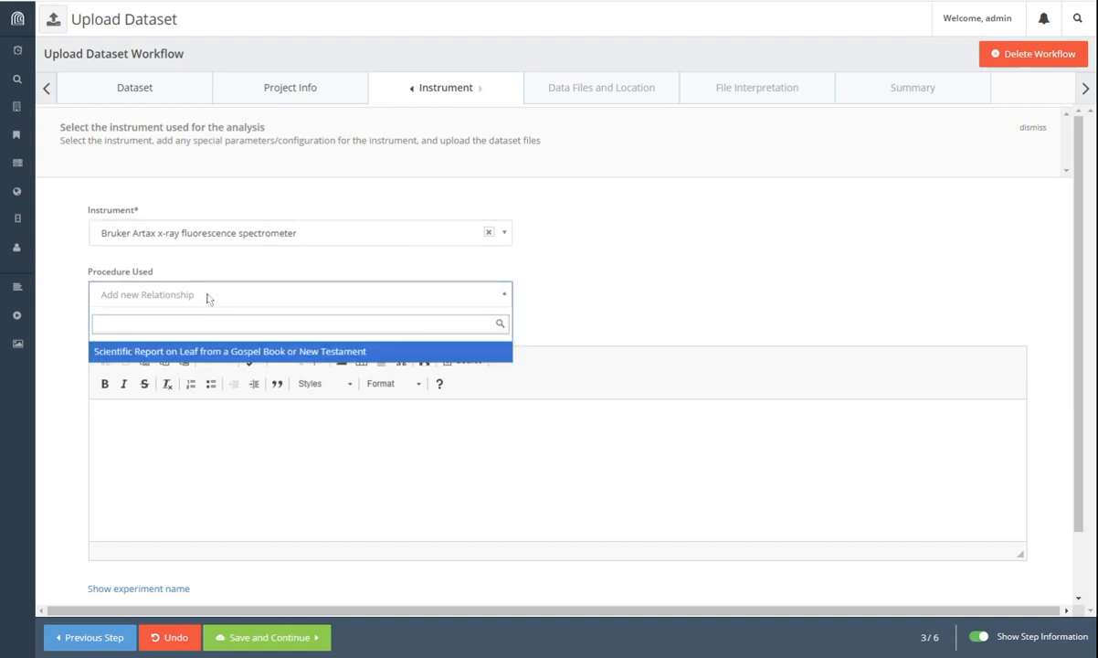
click(601, 311)
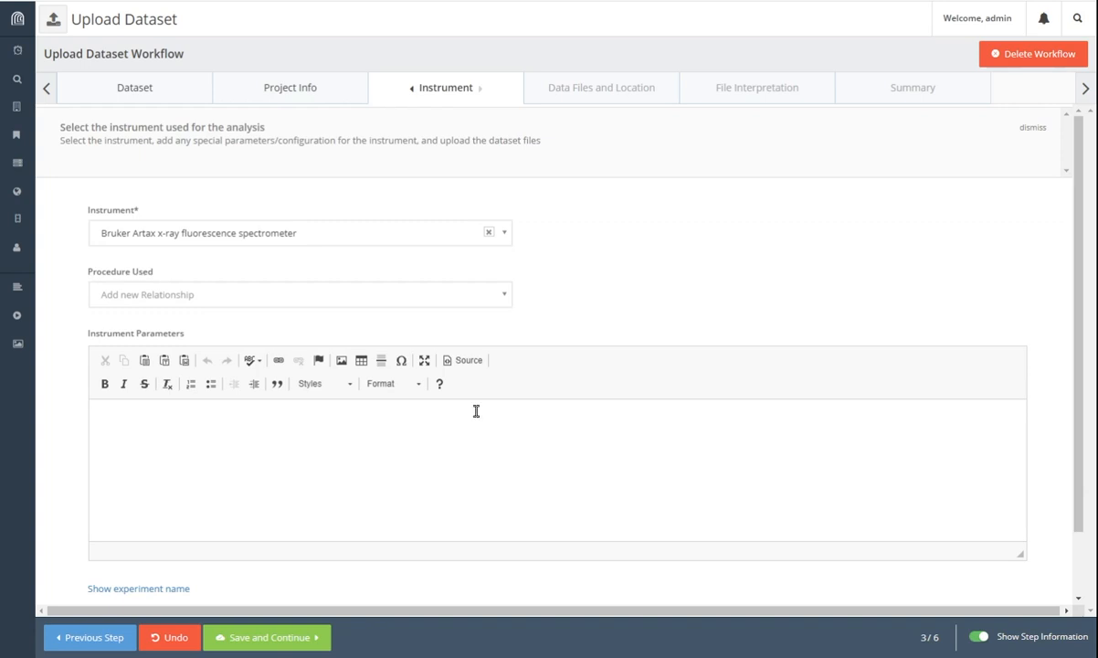
Step: Paste the Rh tube (65µm polycapillary), 50kV, 50mA instrument parameters, removing the dataset name line
click(177, 421)
click(247, 434)
text(Rh tube (65µm polycapillary), 50kV, 50mA dataset name: area01_XRF)
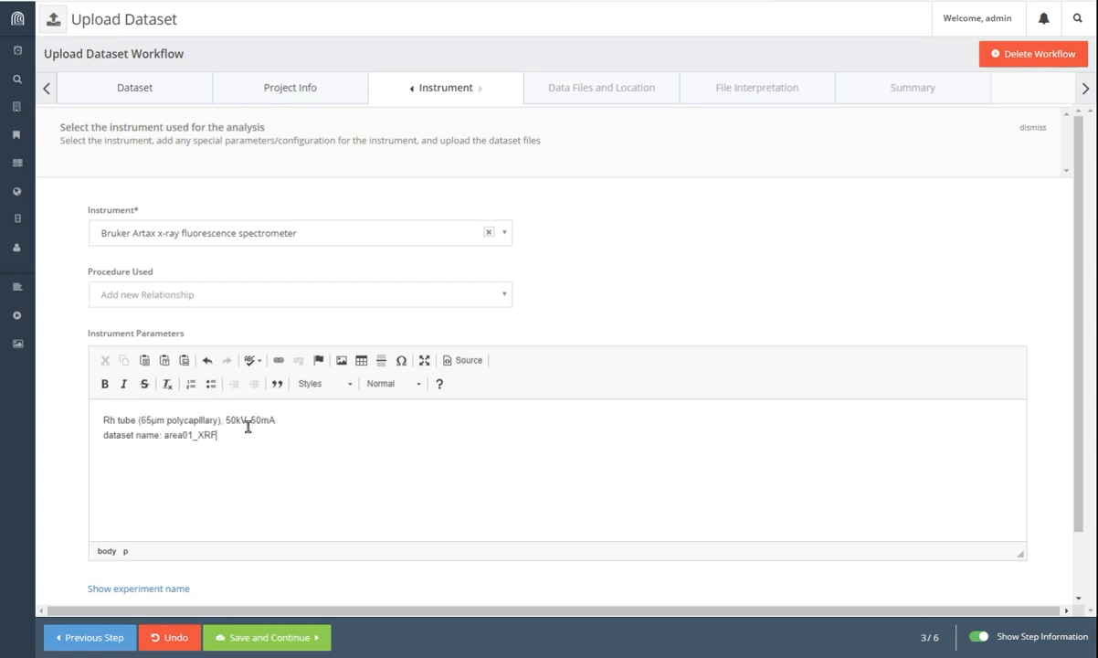
drag(255, 434, 65, 448)
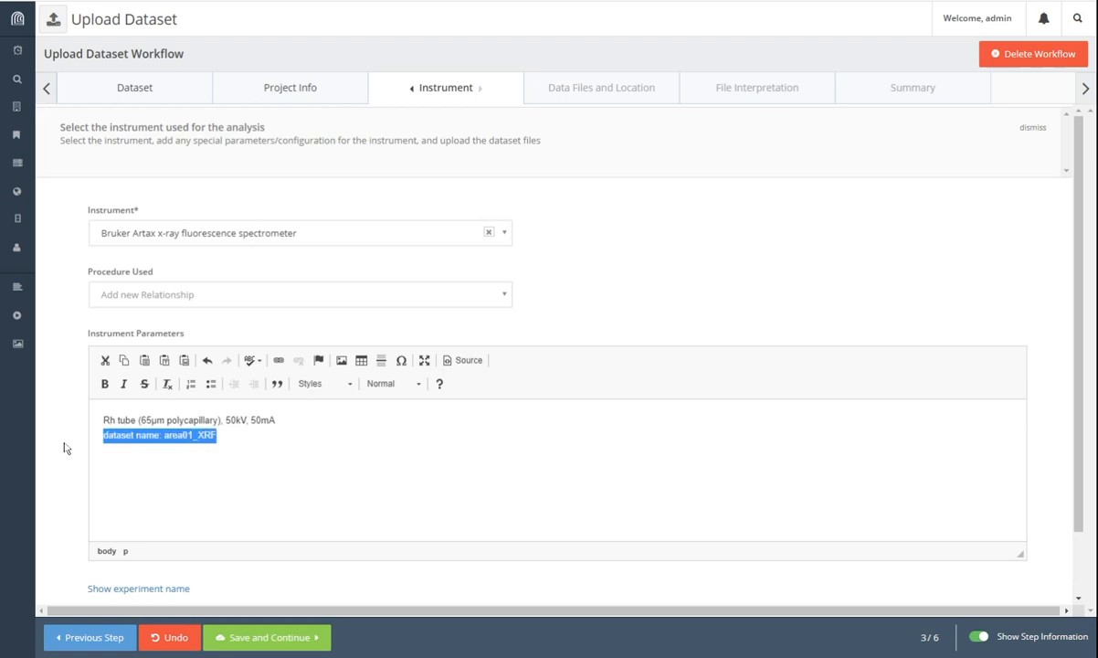
key(BackSpace)
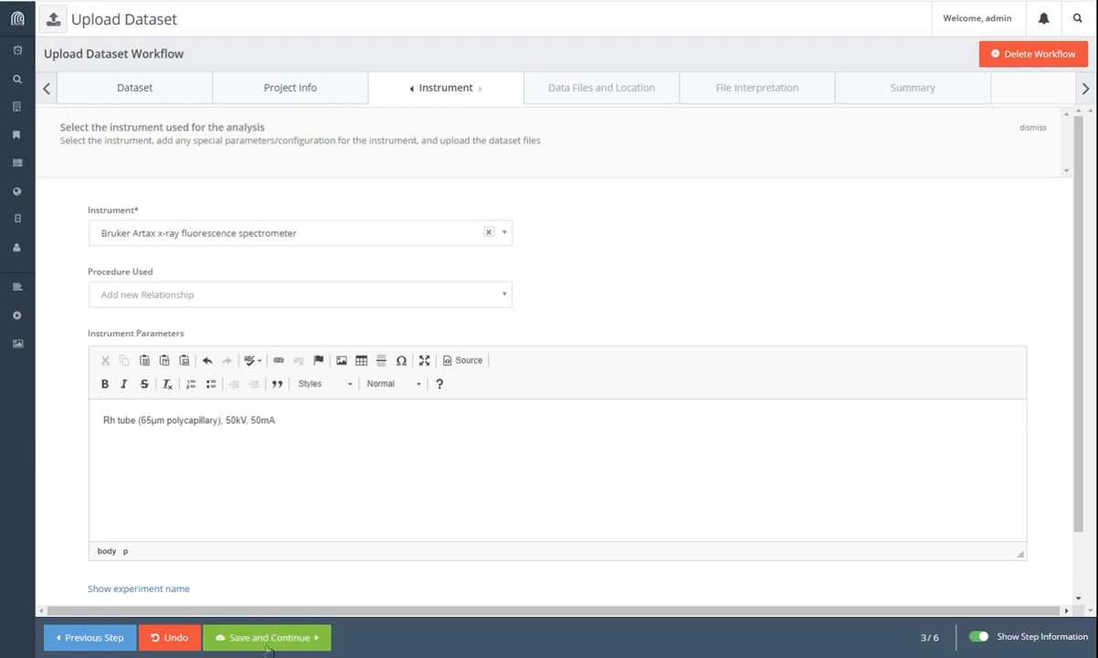
Step: Reveal and select the generated experiment name, then save the instrument details
scroll(277, 557, down, 1)
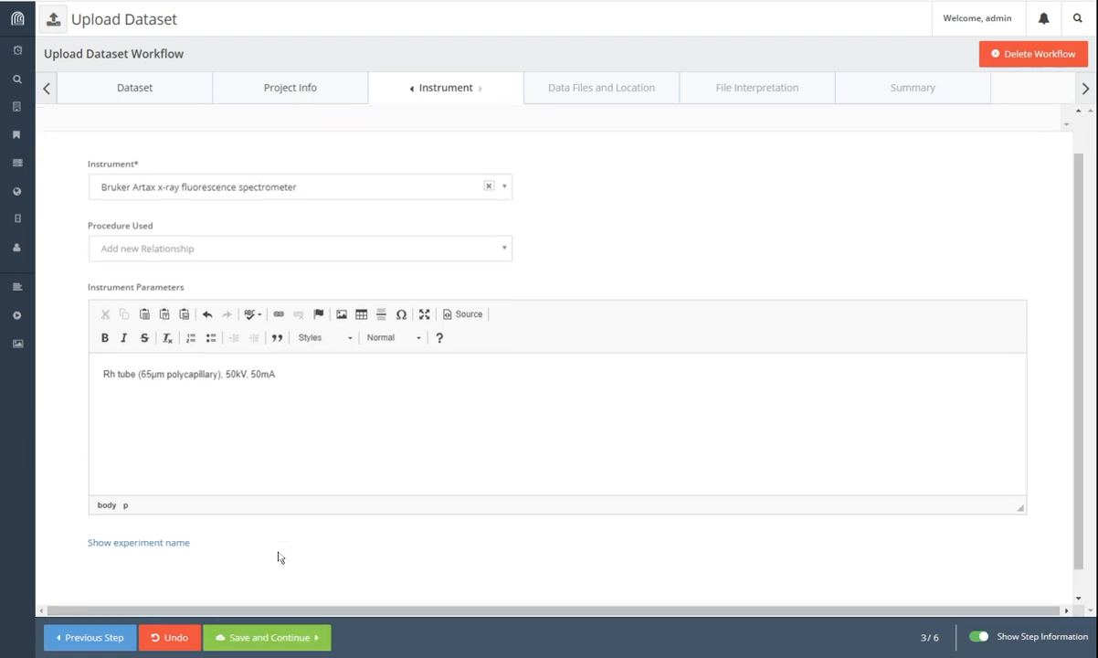
click(168, 517)
drag(100, 537, 478, 537)
click(577, 580)
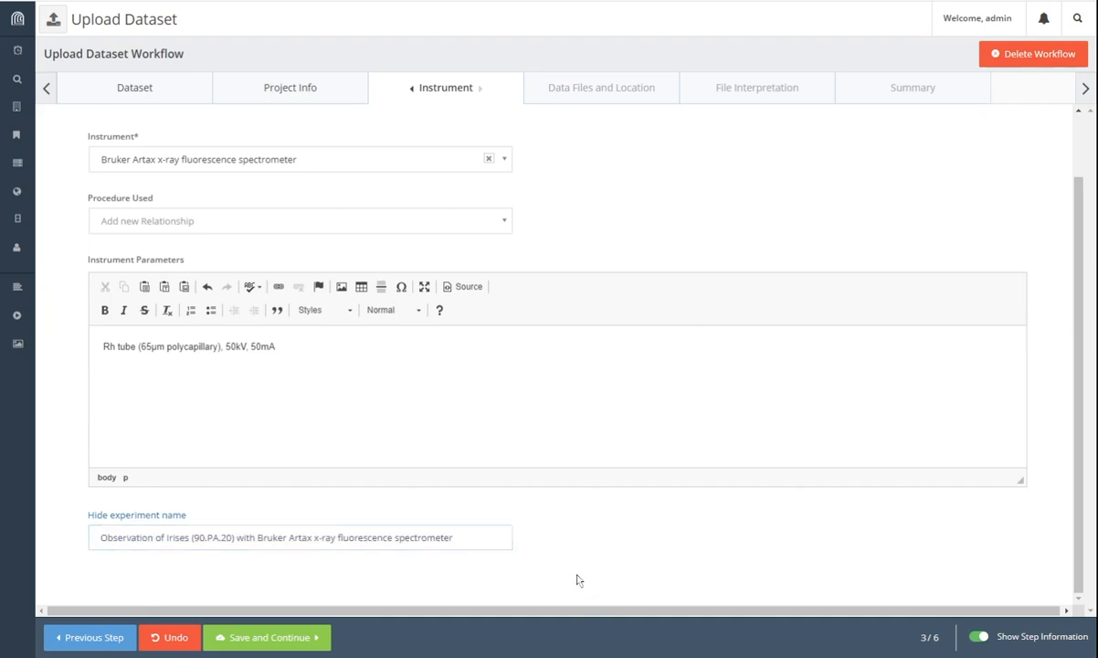
click(293, 644)
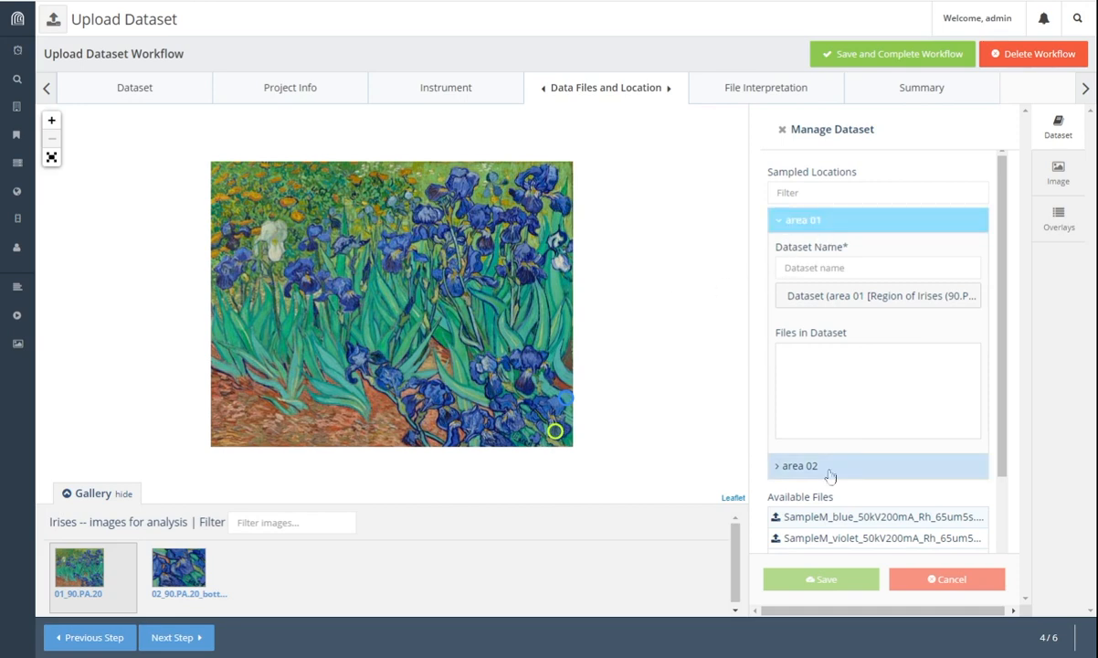
Step: Expand the area 02 and area 01 sampled locations to see the available SampleM files
scroll(1012, 371, down, 1)
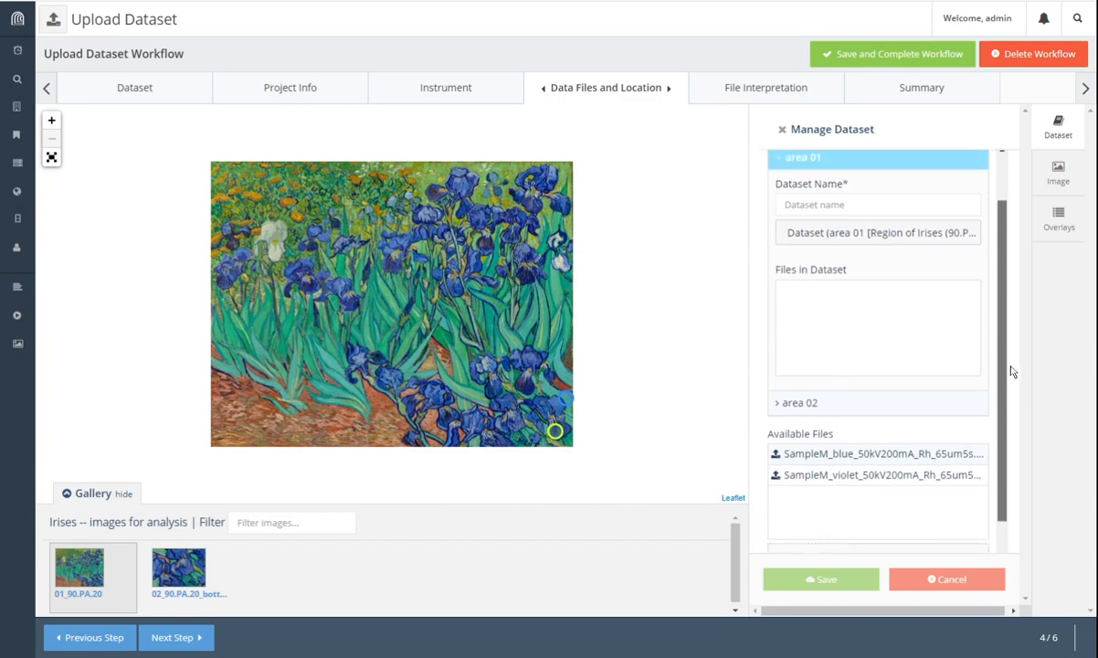
scroll(1012, 371, up, 1)
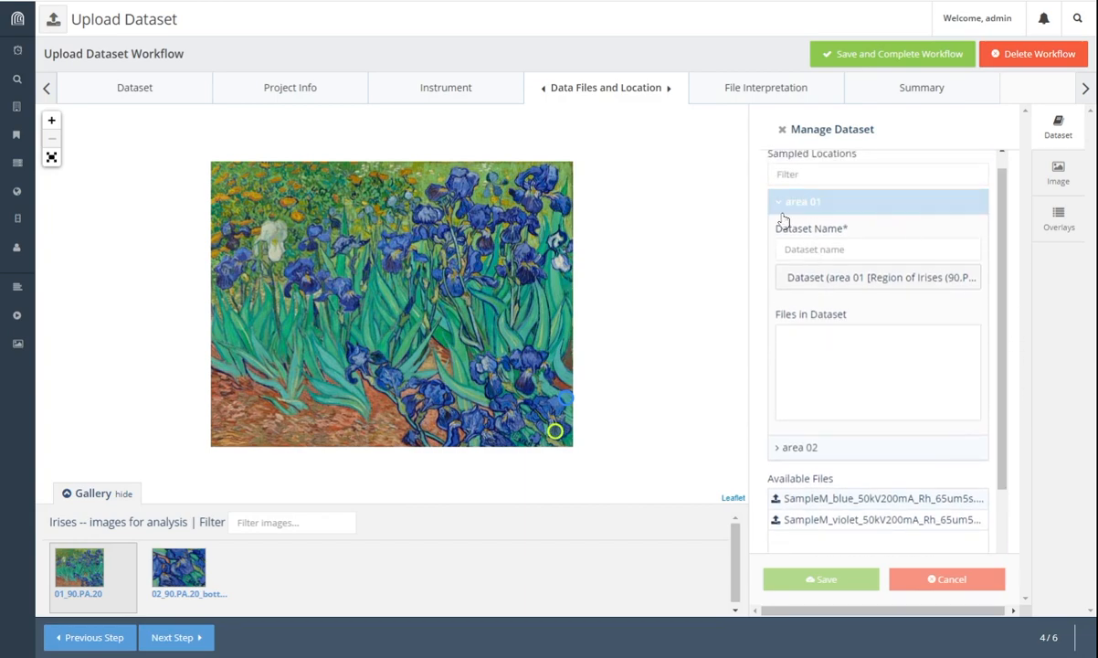
click(793, 449)
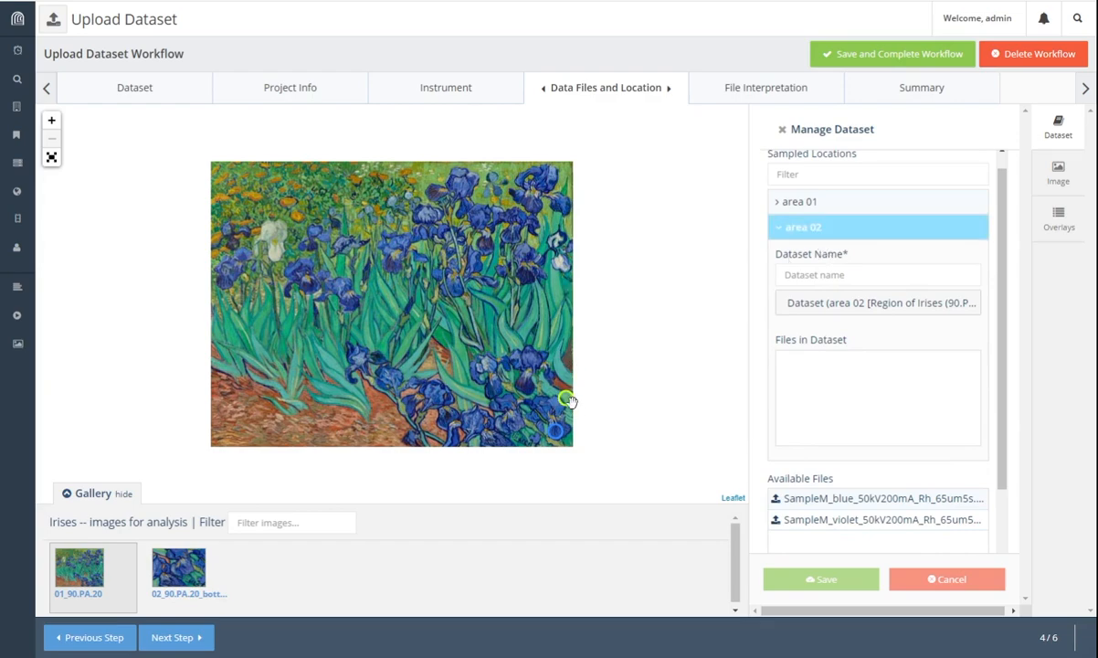
click(798, 203)
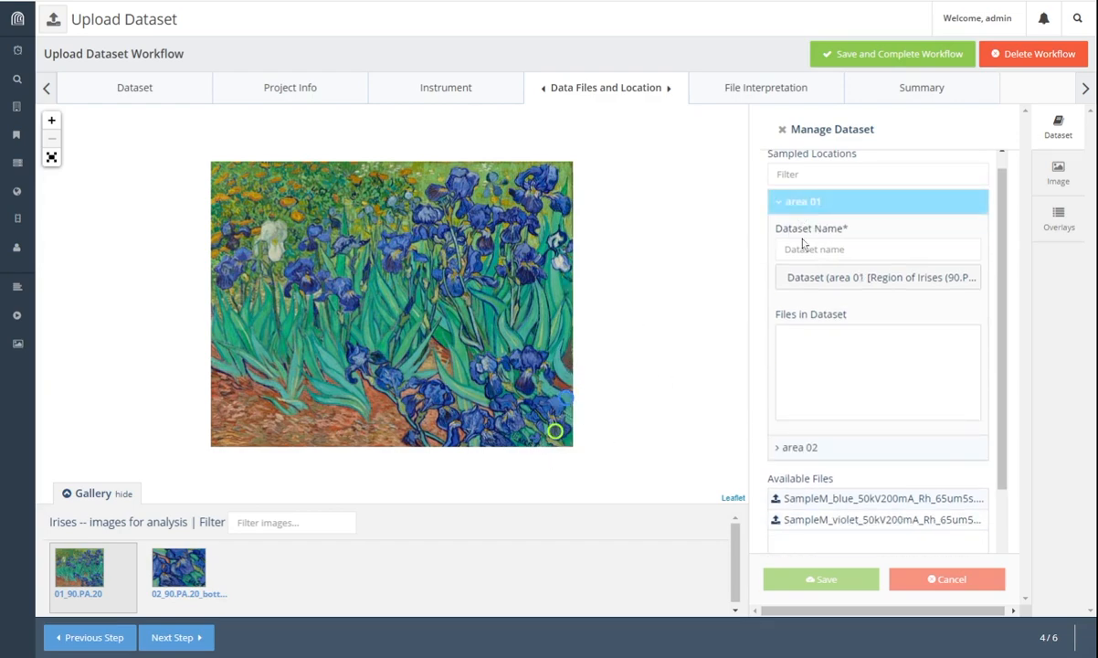
click(808, 448)
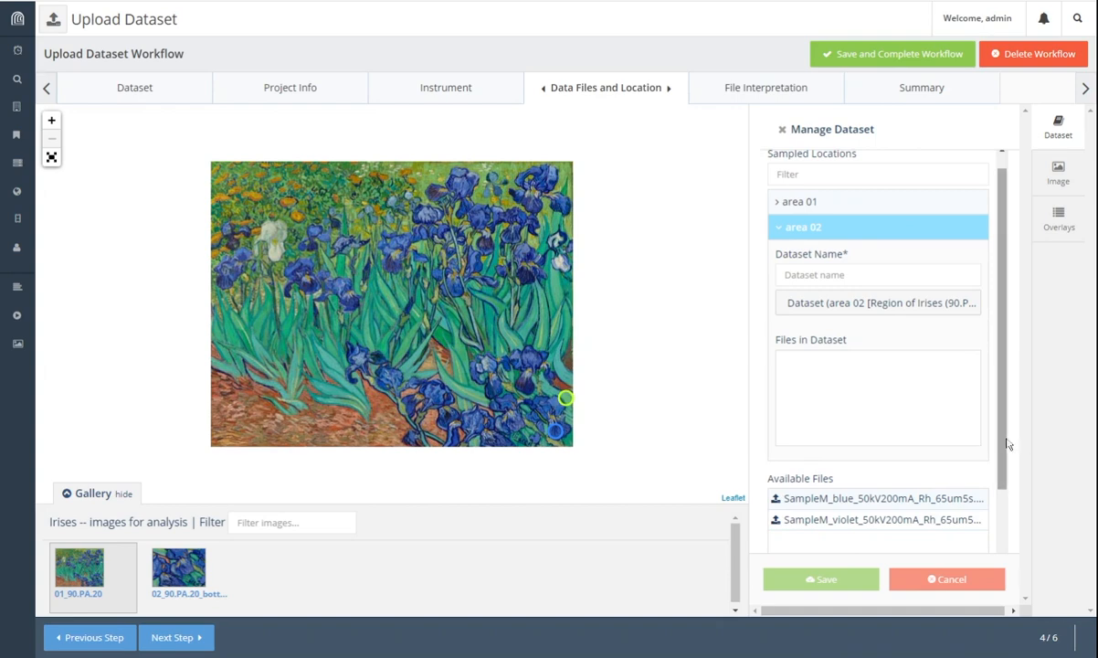
scroll(914, 429, down, 1)
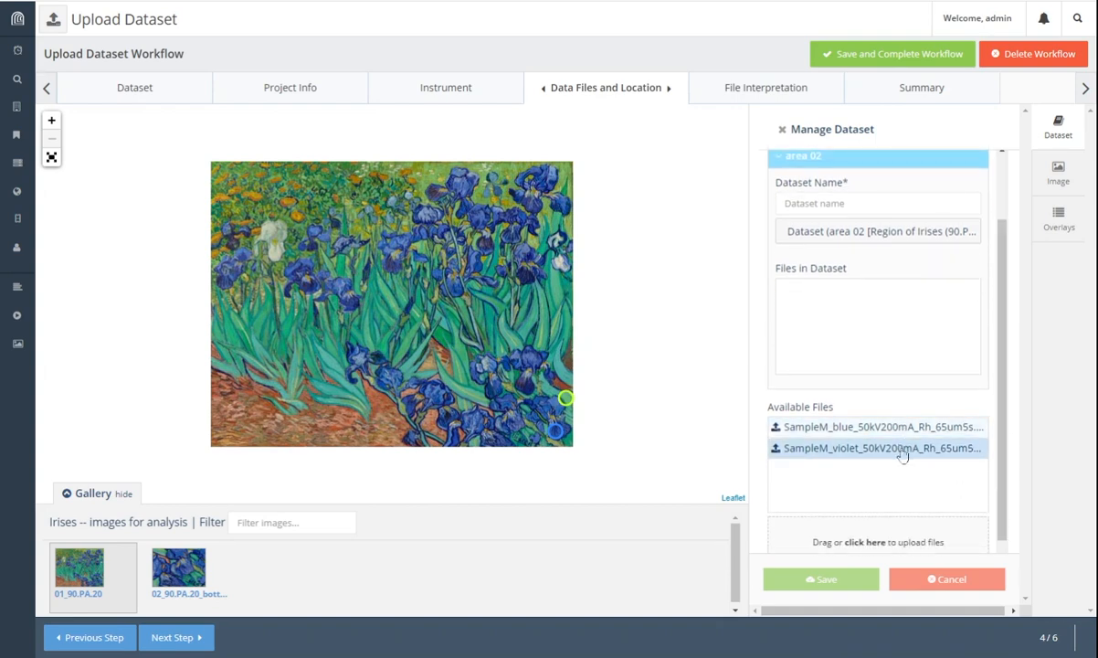
Step: Move the SampleM_blue and SampleM_violet files into the area 01 dataset
click(902, 457)
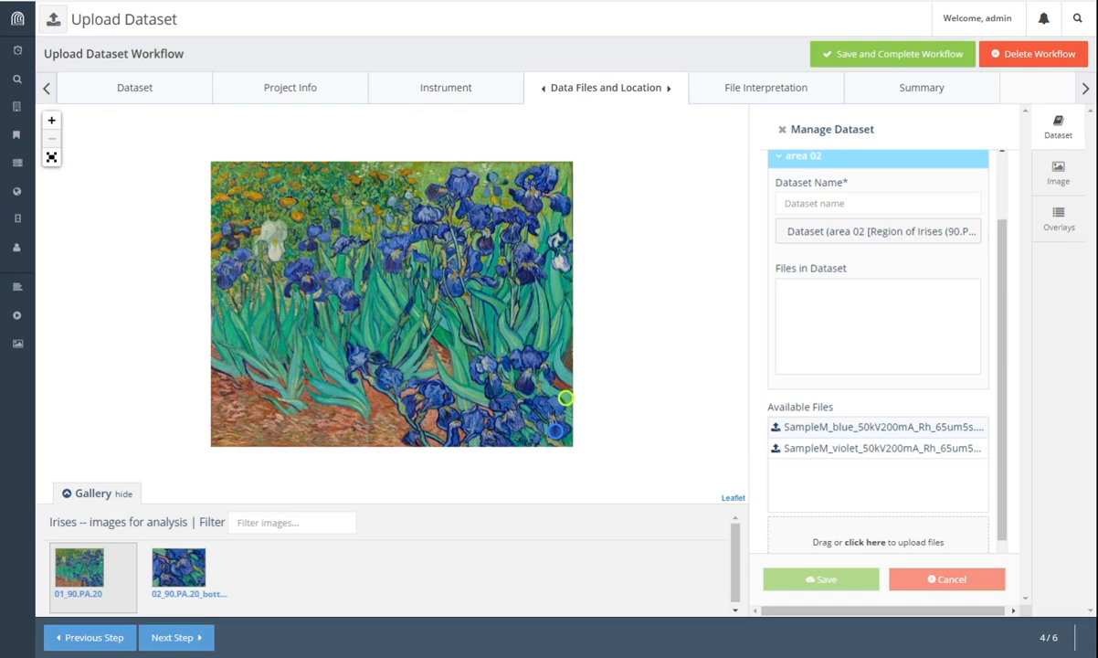
scroll(1012, 279, up, 1)
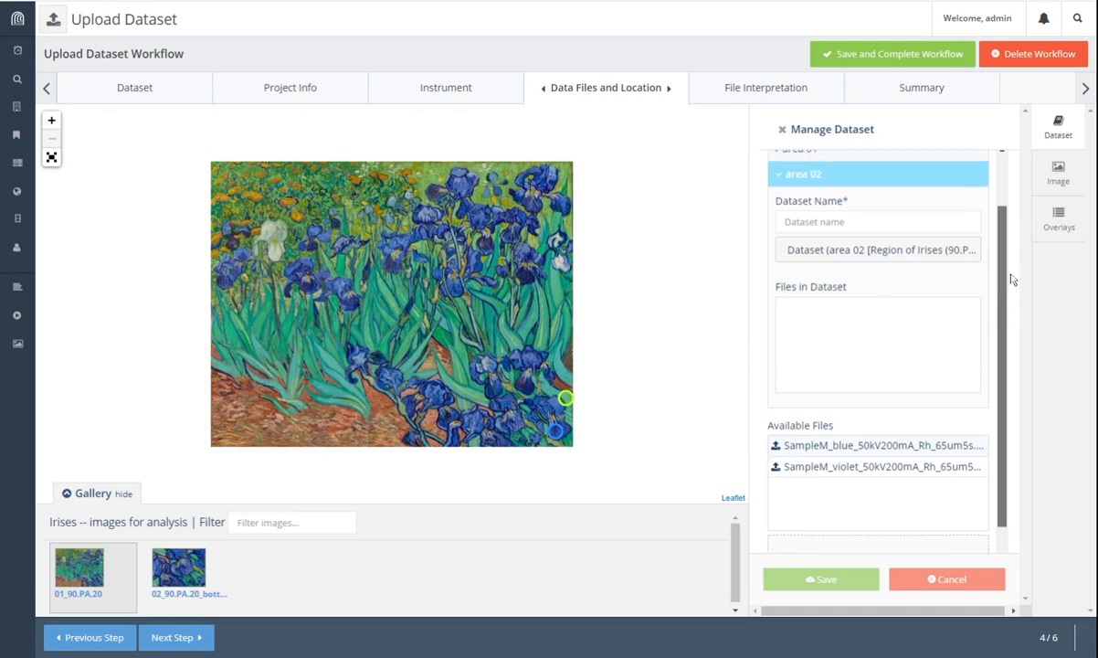
scroll(1012, 278, up, 2)
click(843, 226)
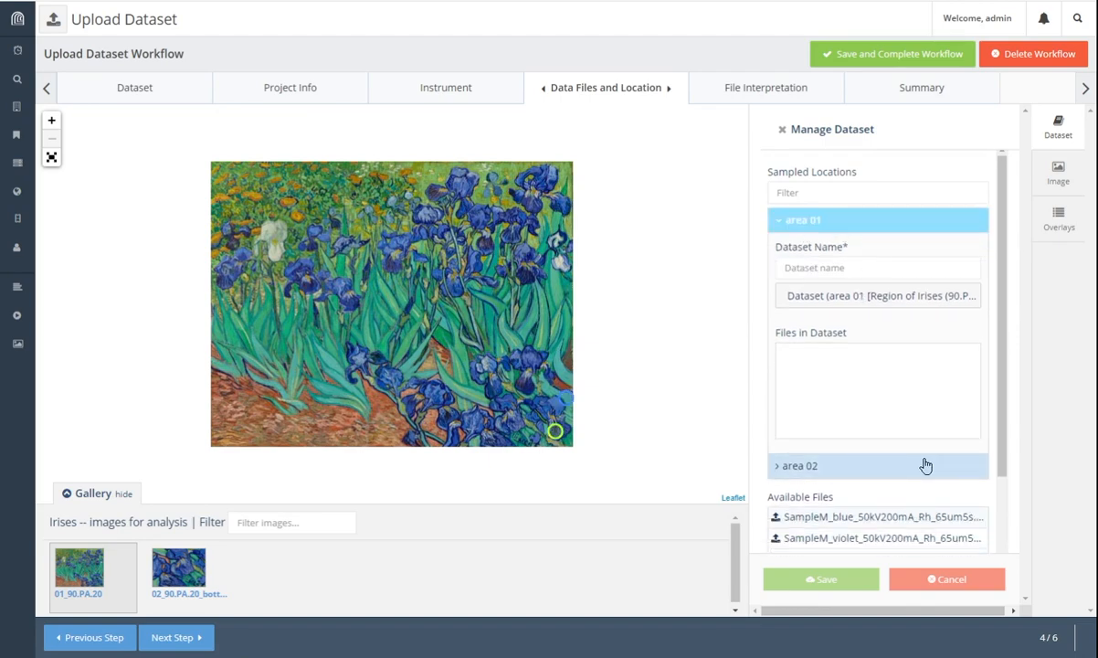
scroll(877, 461, down, 3)
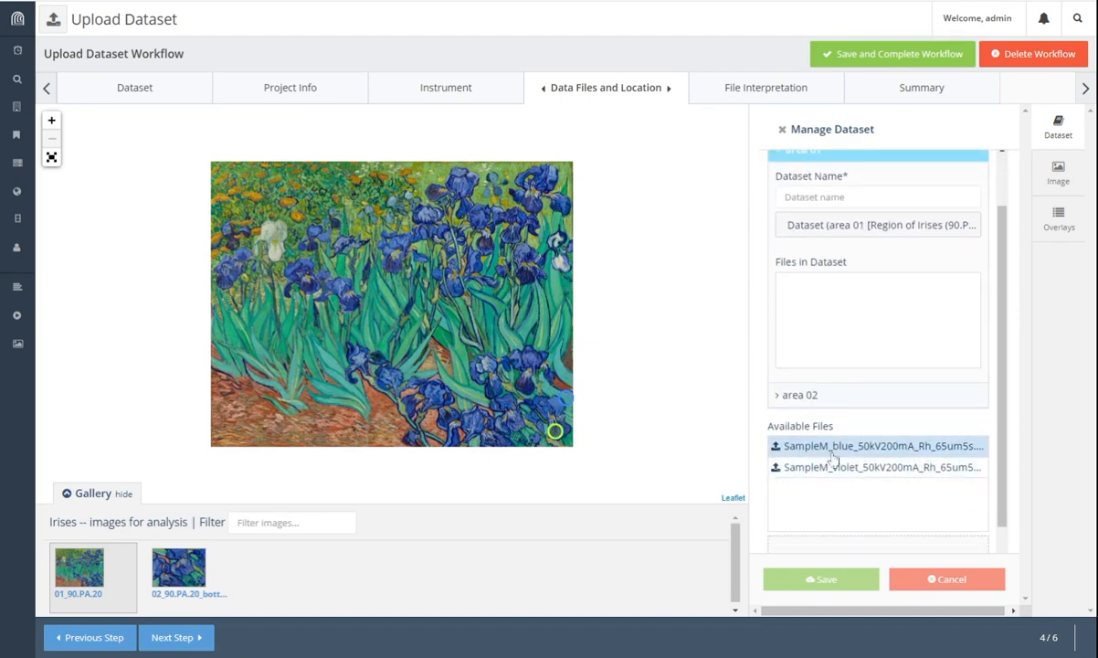
click(776, 446)
click(784, 448)
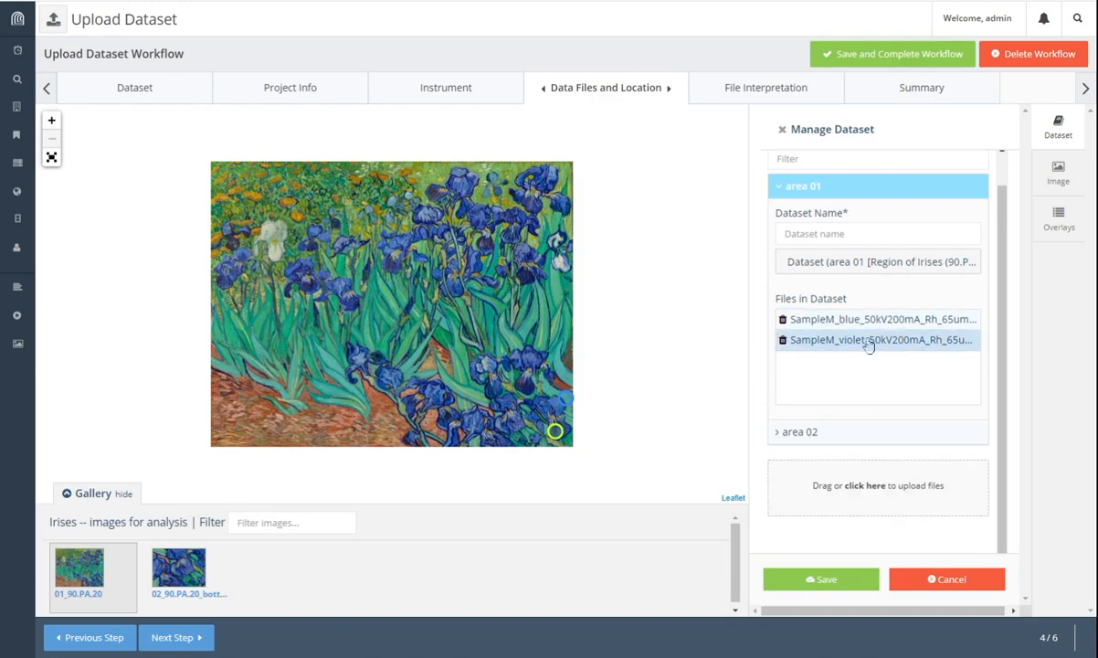
click(833, 235)
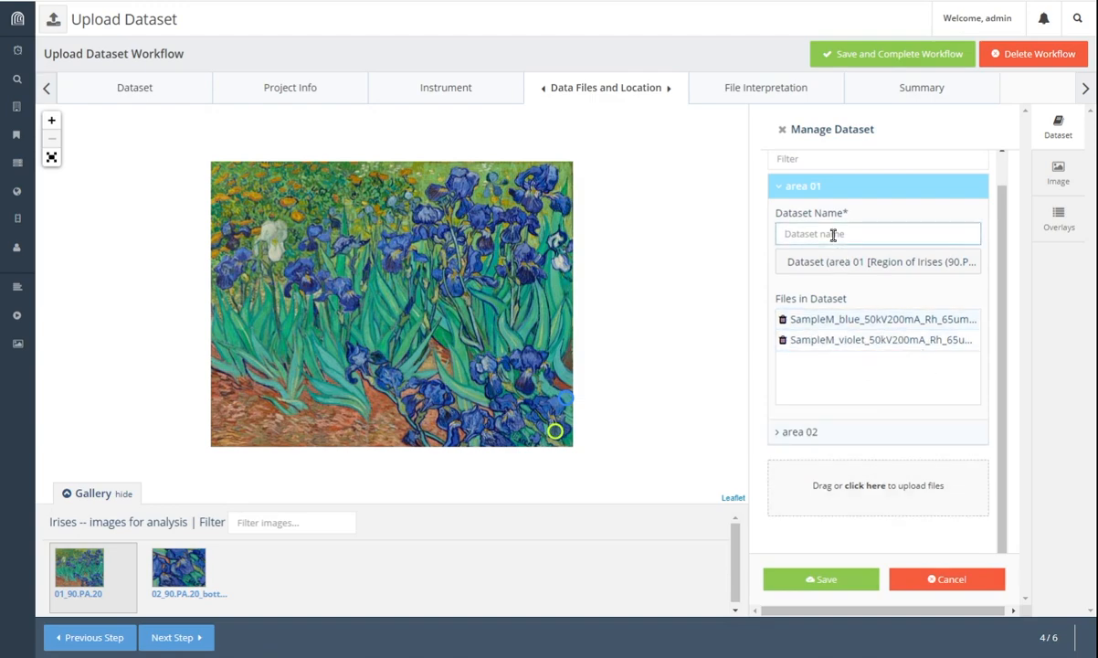
Step: Name the area 01 dataset 'Area01_XRF' and save, leaving area 02 unnamed
text(Area)
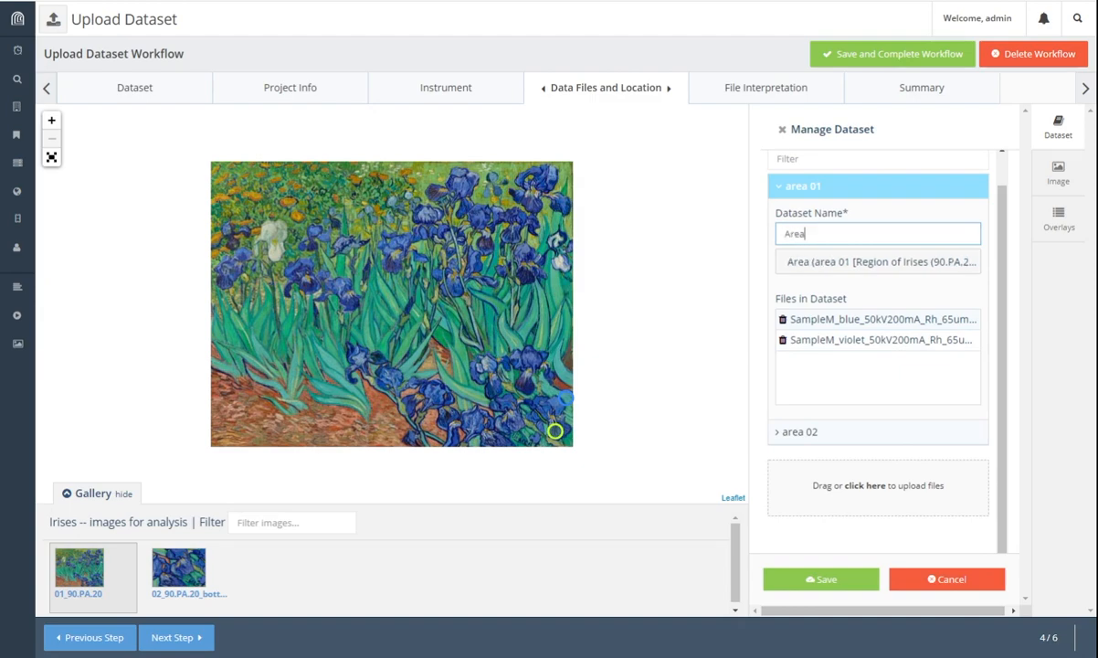
text(01)
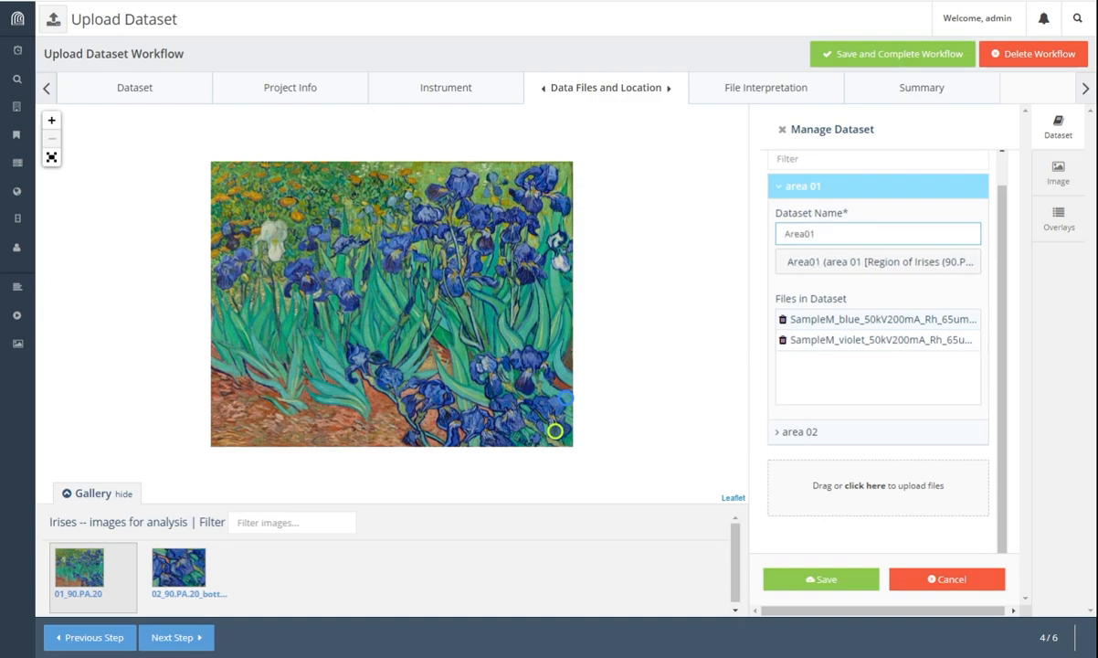
text(_XRF)
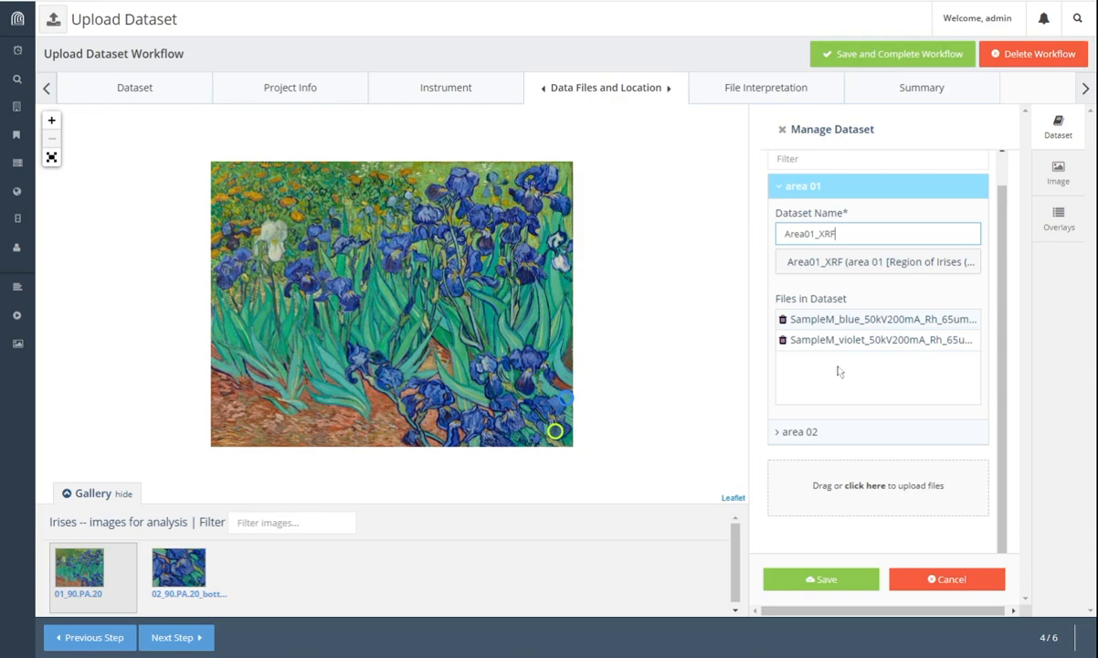
click(784, 435)
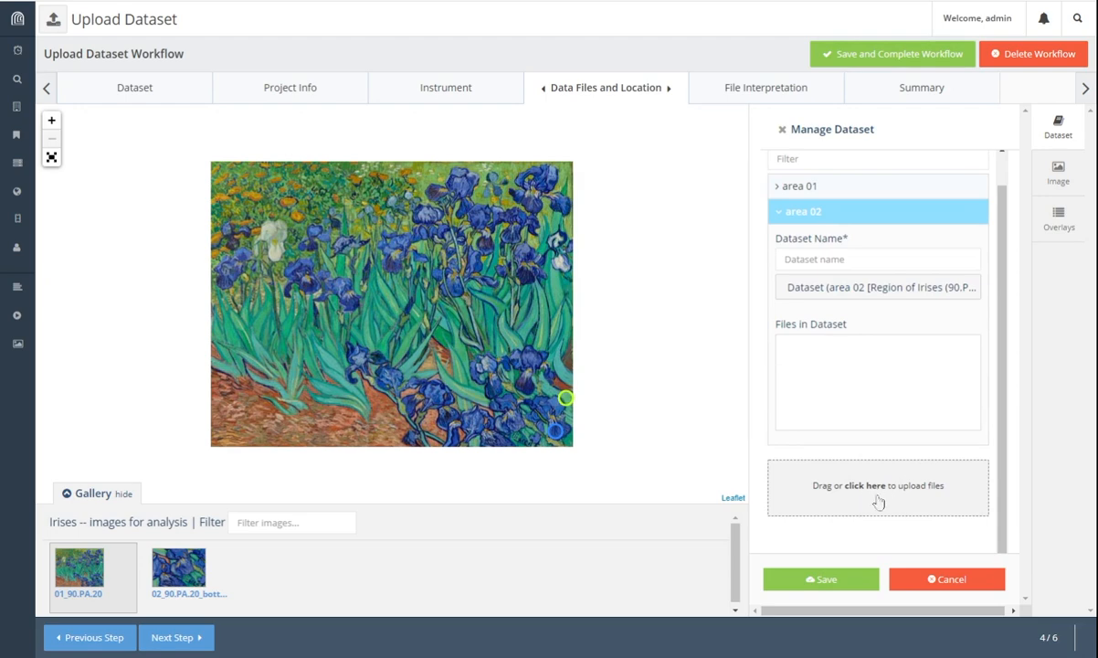
click(825, 581)
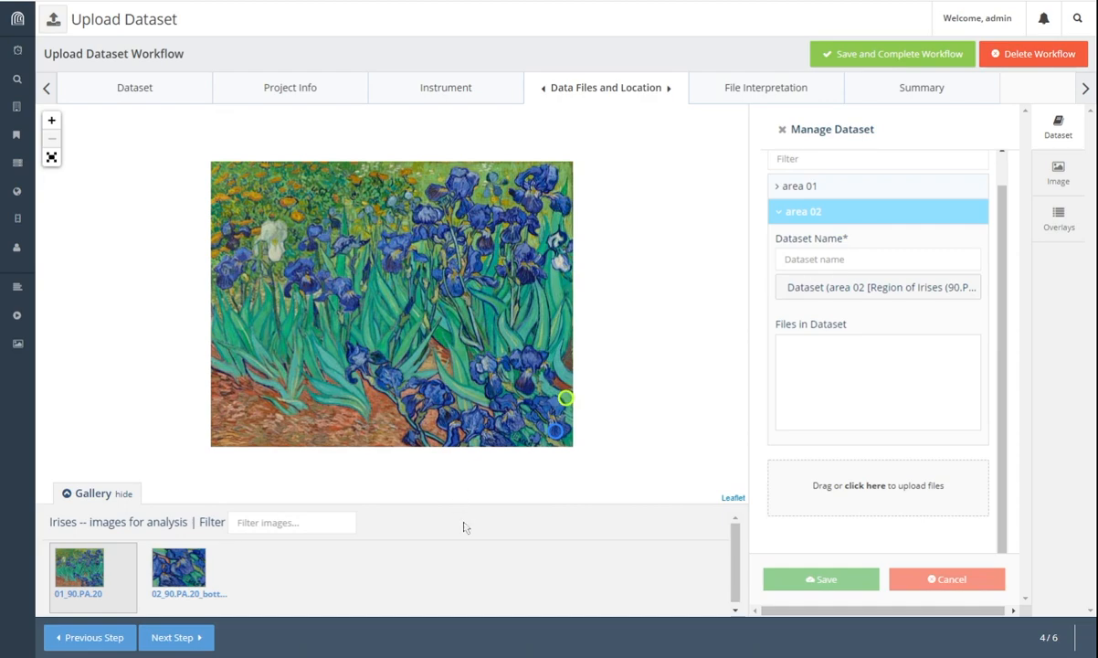
Step: On File Interpretation, switch between the violet and blue SampleM XRF spectra, ending on blue
click(199, 640)
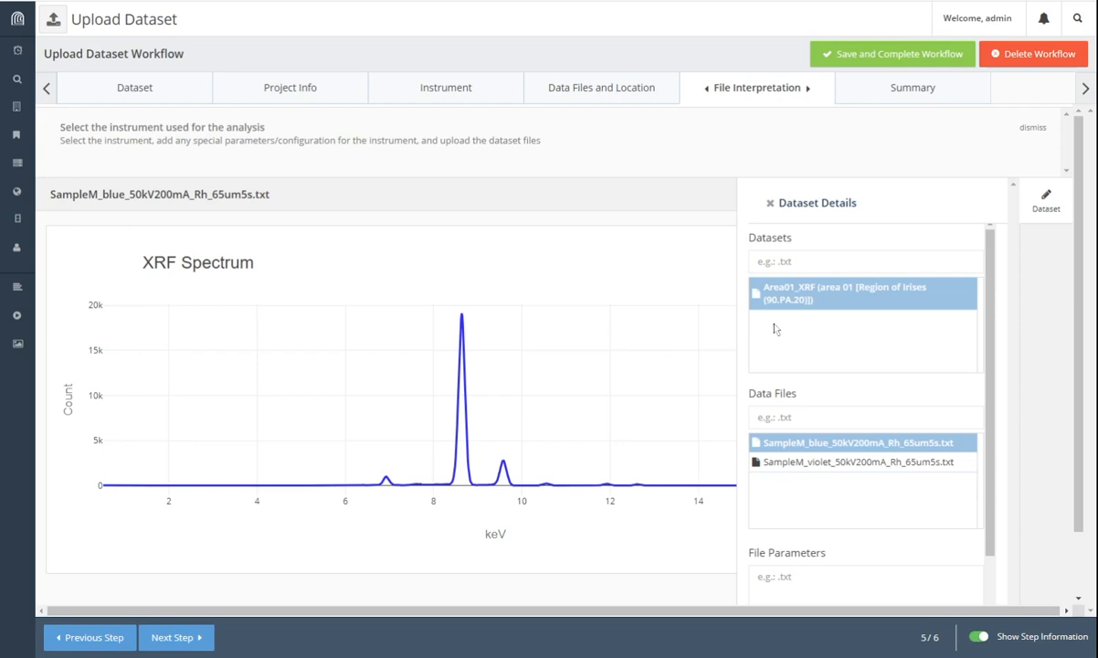
click(808, 461)
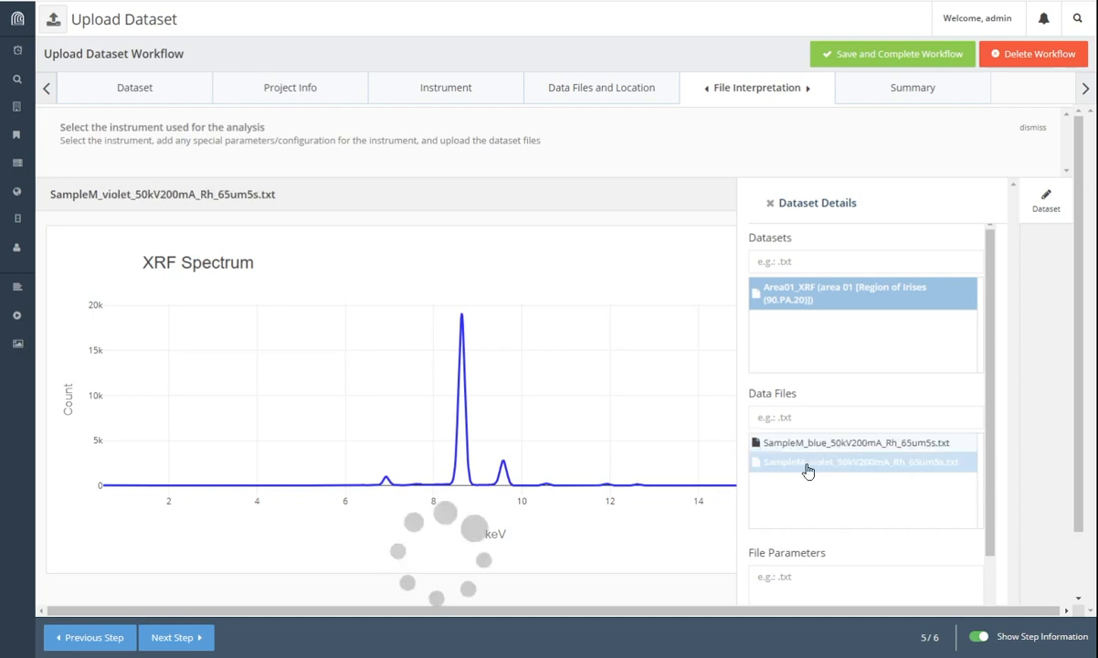
click(809, 448)
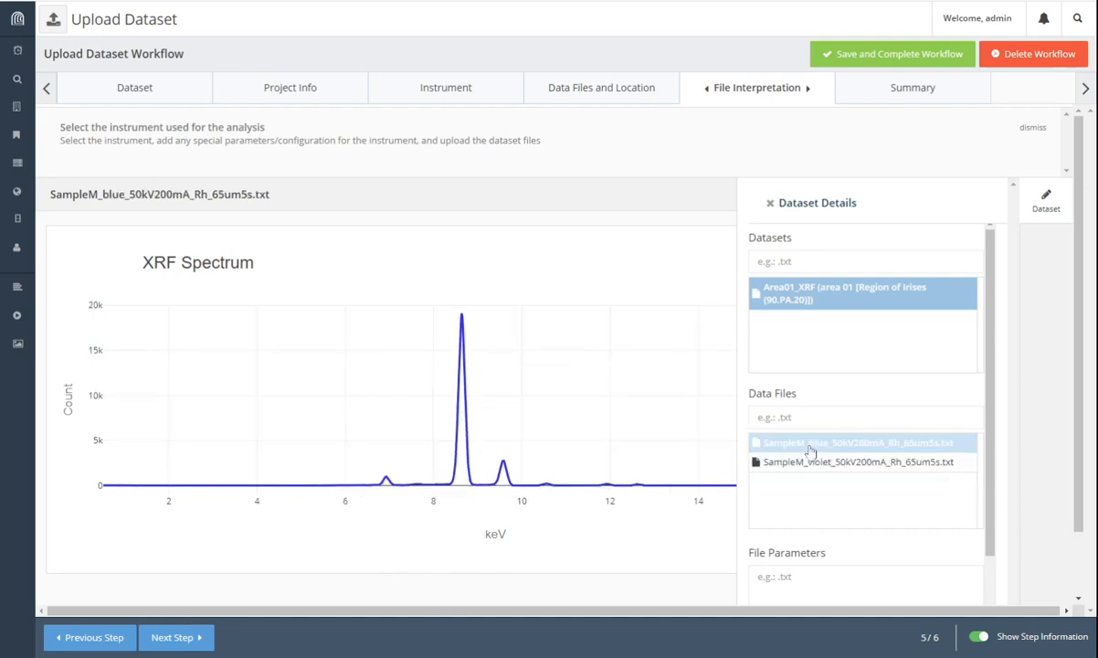
click(810, 464)
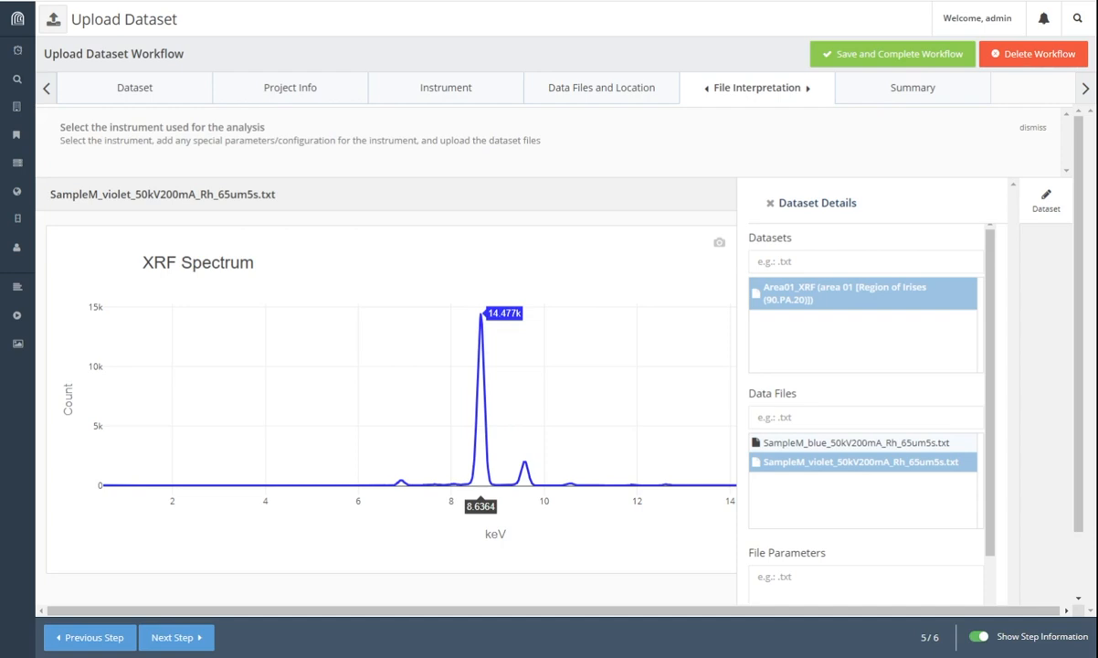
scroll(1086, 313, down, 1)
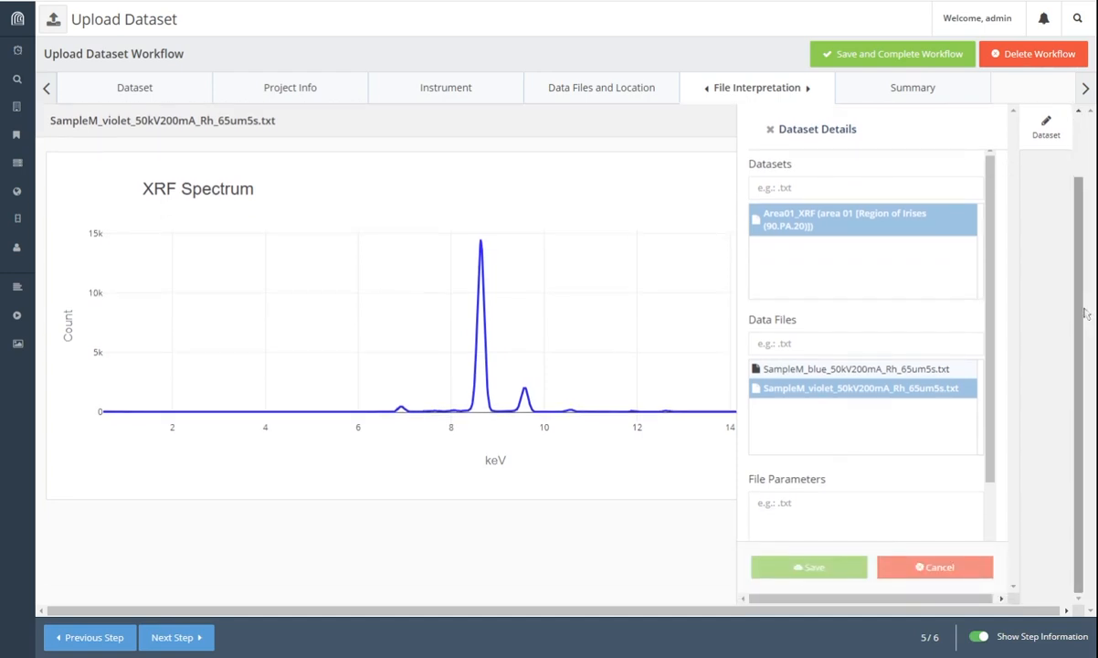
scroll(938, 333, down, 1)
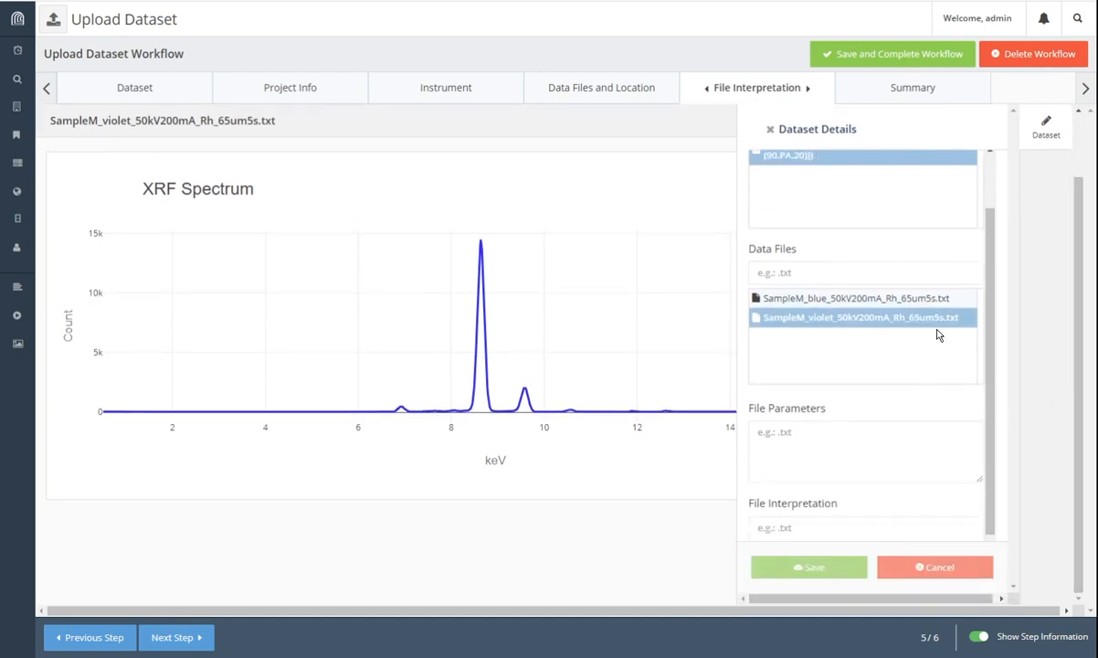
click(873, 306)
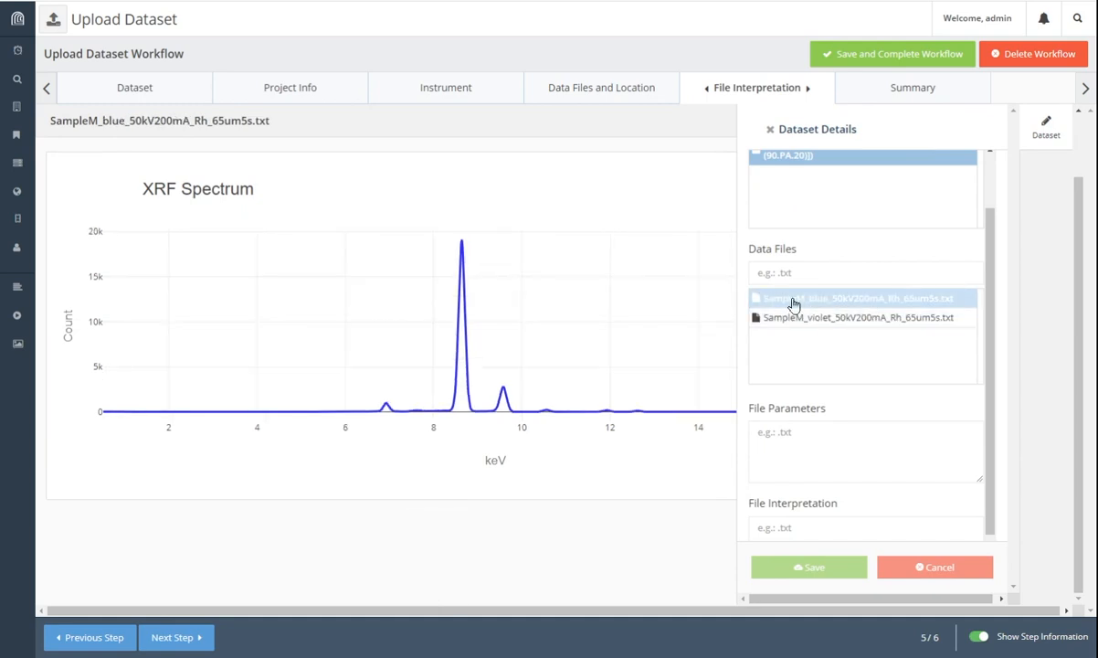
scroll(907, 237, up, 1)
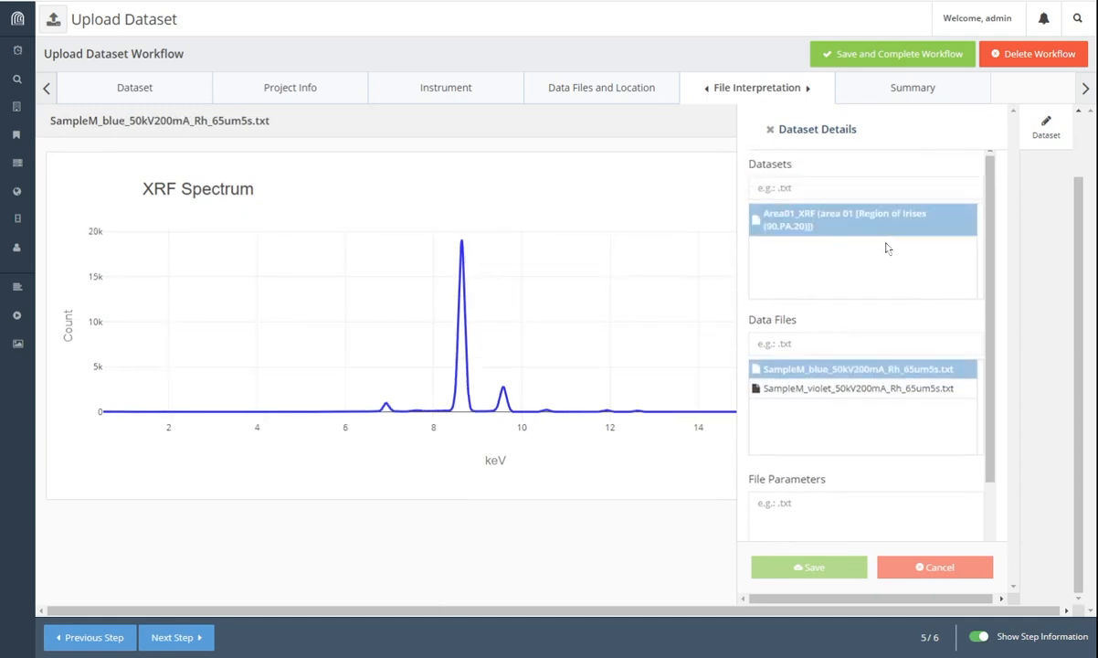
scroll(887, 245, down, 2)
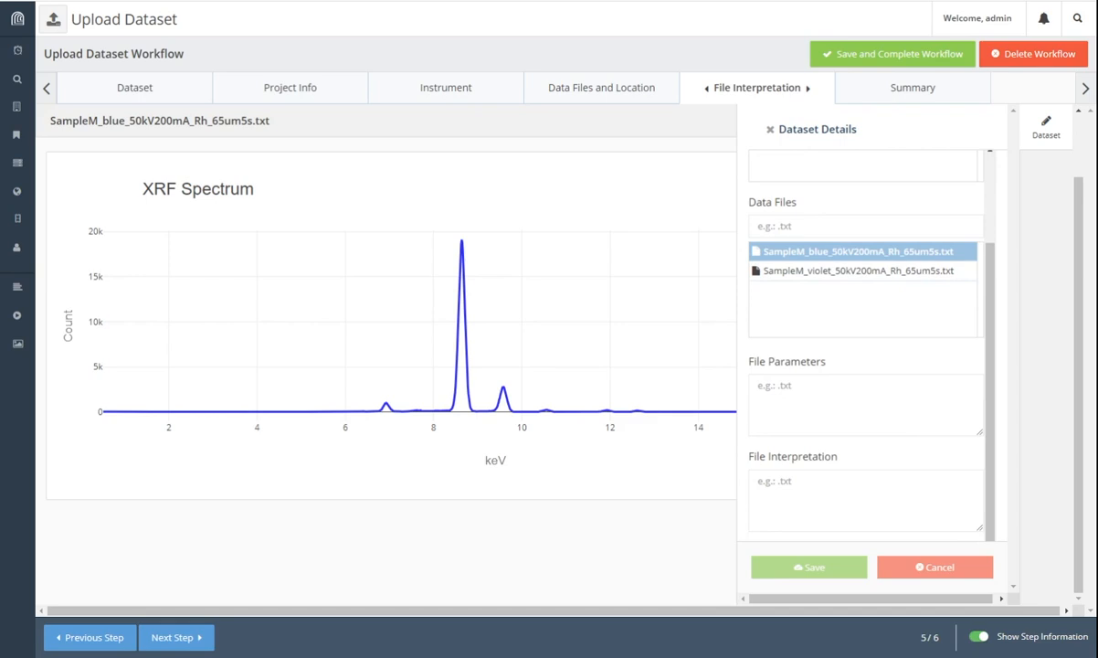
Step: Save 5 sec acquisition, no averaging, and a zinc, cobalt, trace-element interpretation for the blue file
click(827, 398)
text(5 sec acquisition, no averaging interpretation)
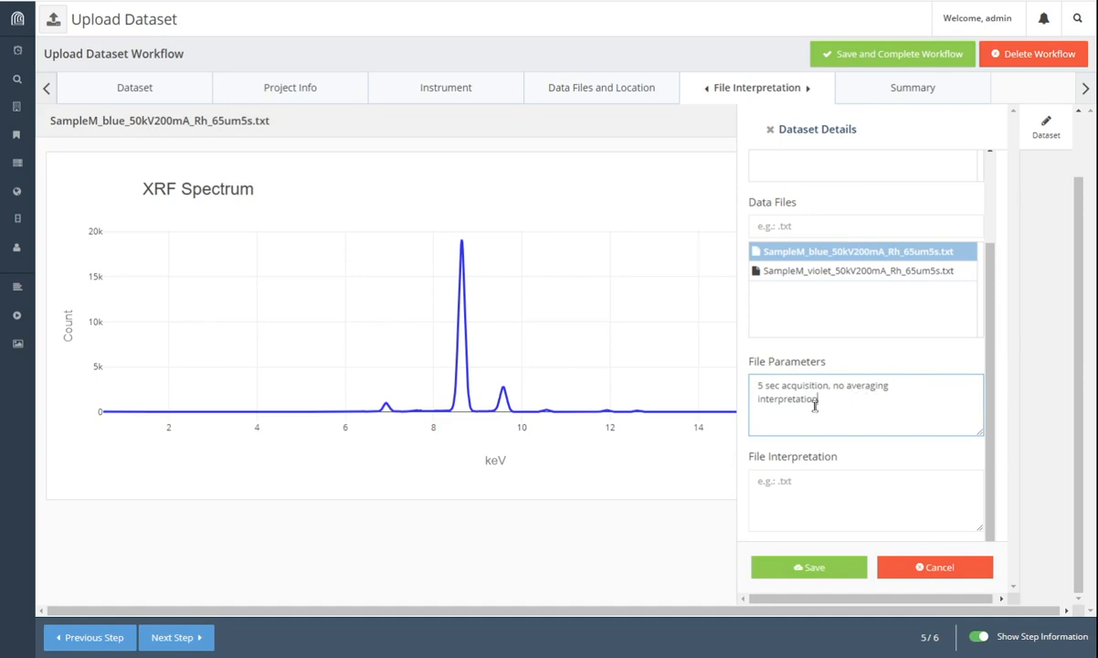
double_click(814, 405)
key(BackSpace)
key(BackSpace)
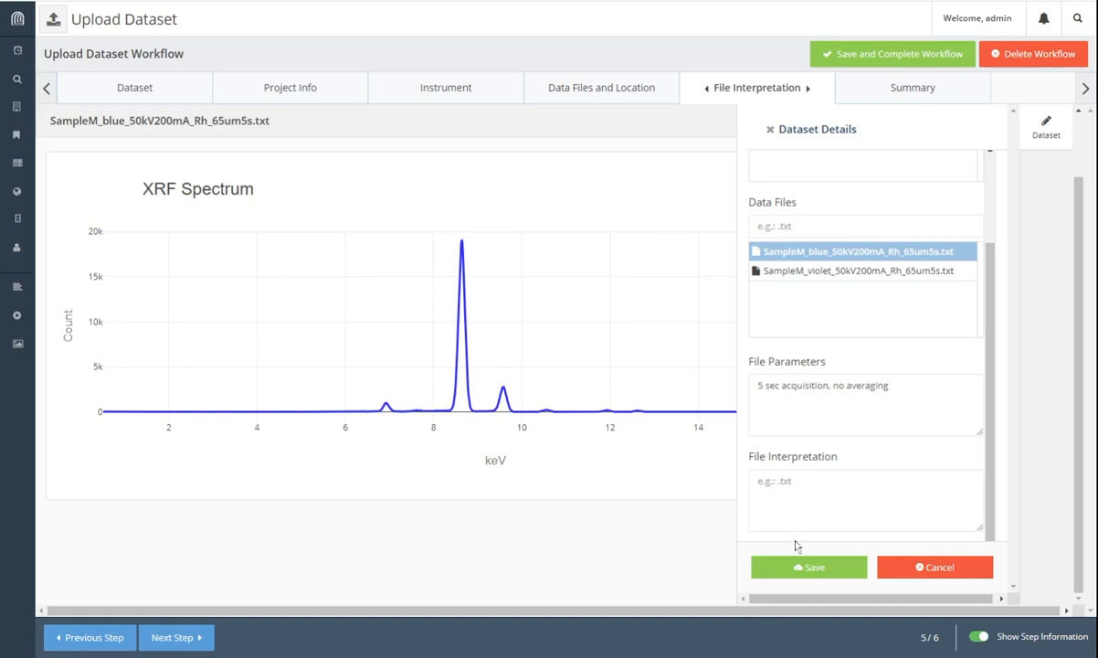
click(807, 479)
text(Major: zinc Minor: cobalt Trace: nickel, arsenic, bromine)
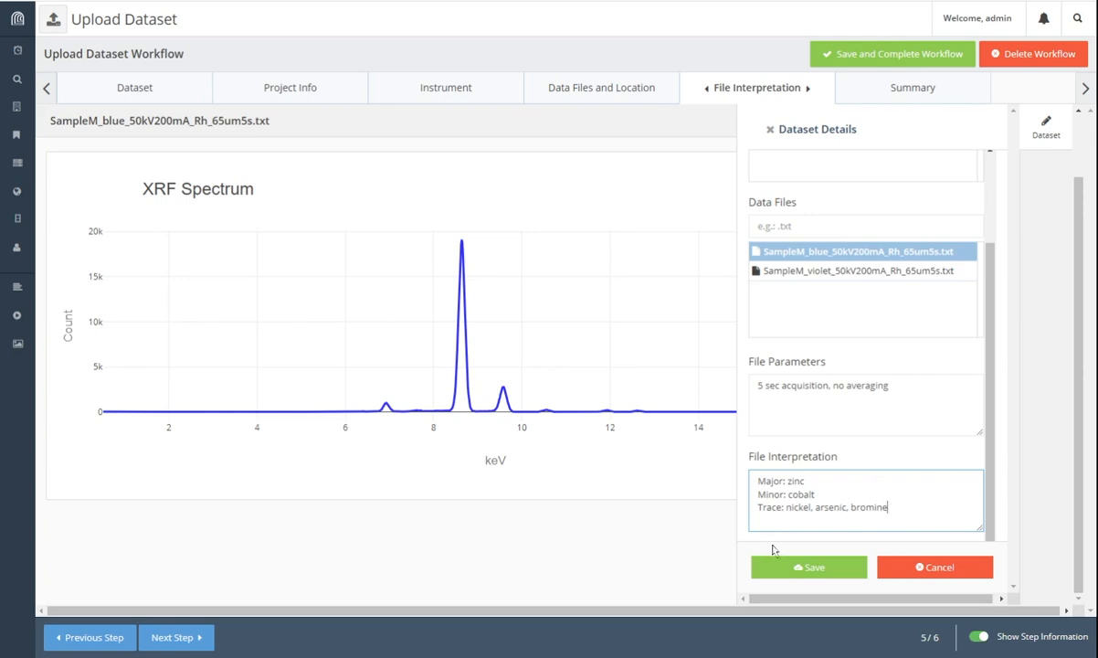
click(816, 569)
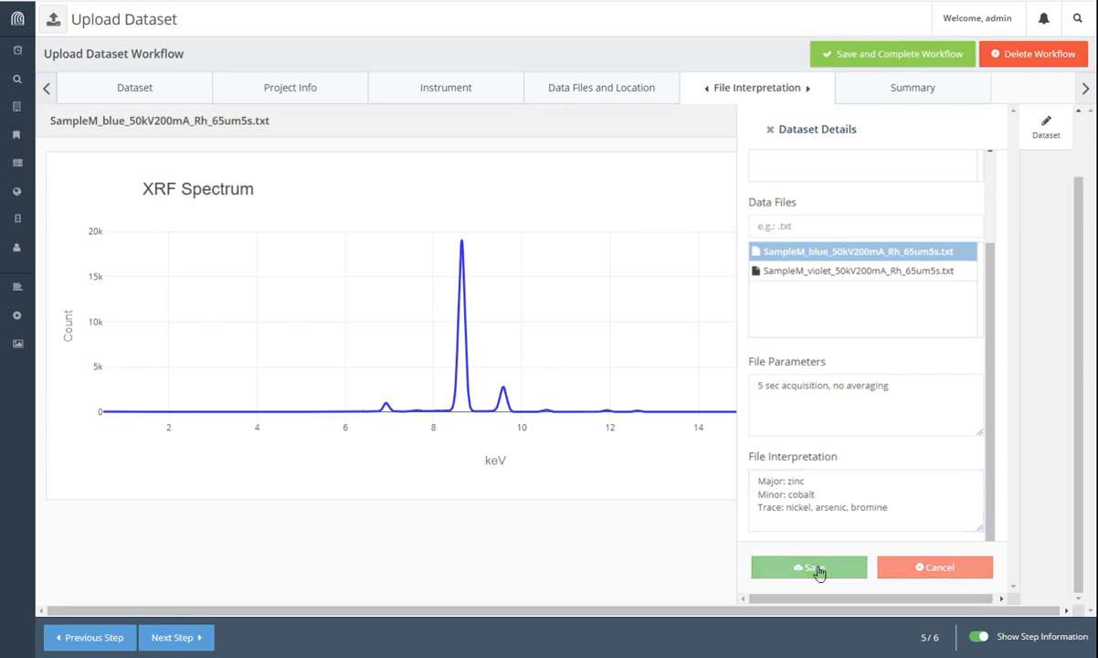
Step: Verify the blue file's saved details and open the violet file's parameters
click(826, 272)
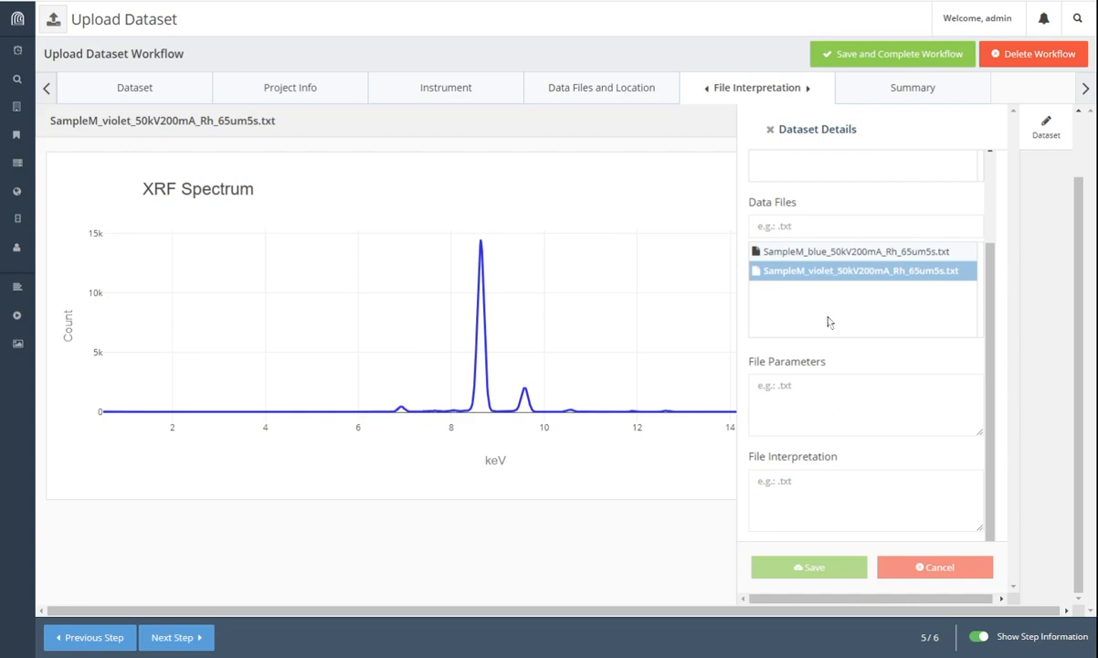
click(830, 259)
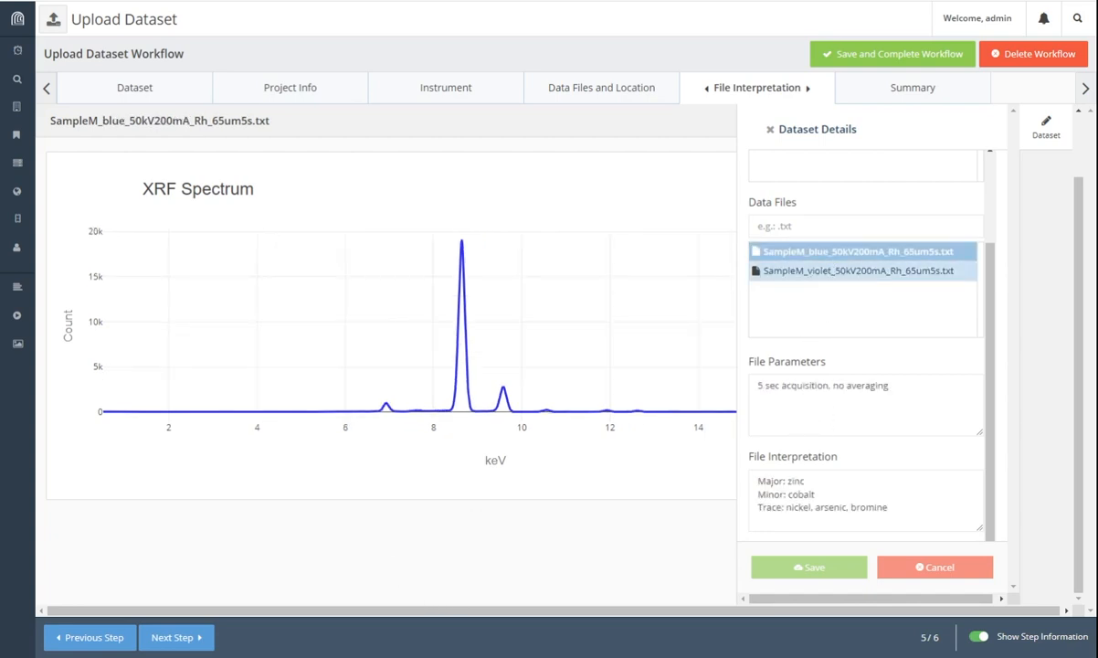
click(813, 274)
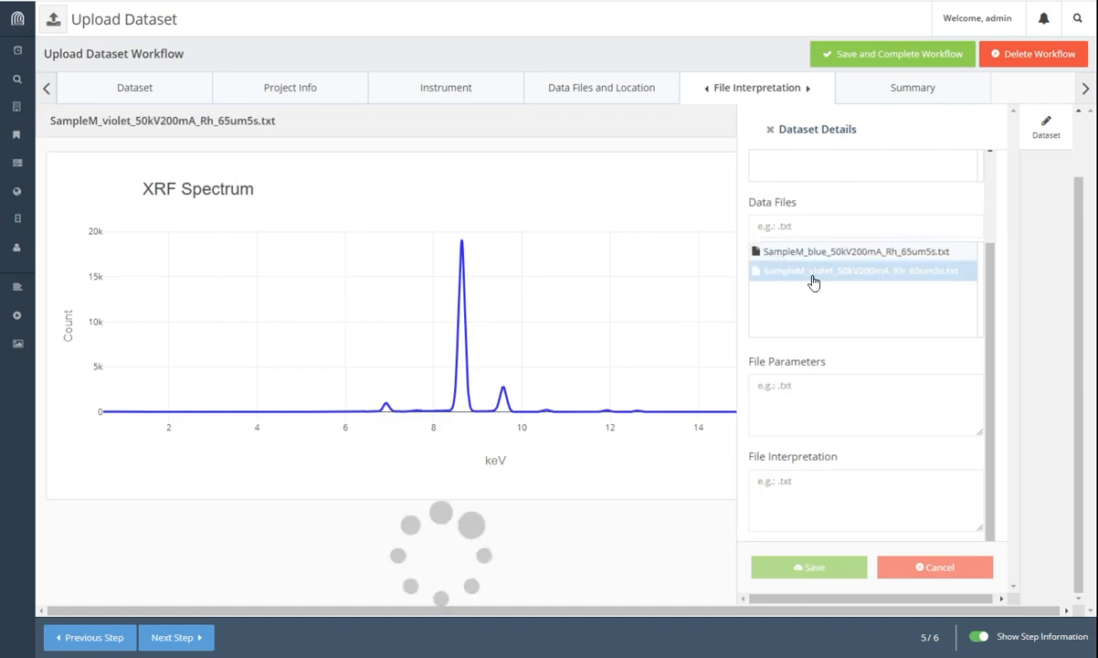
click(790, 392)
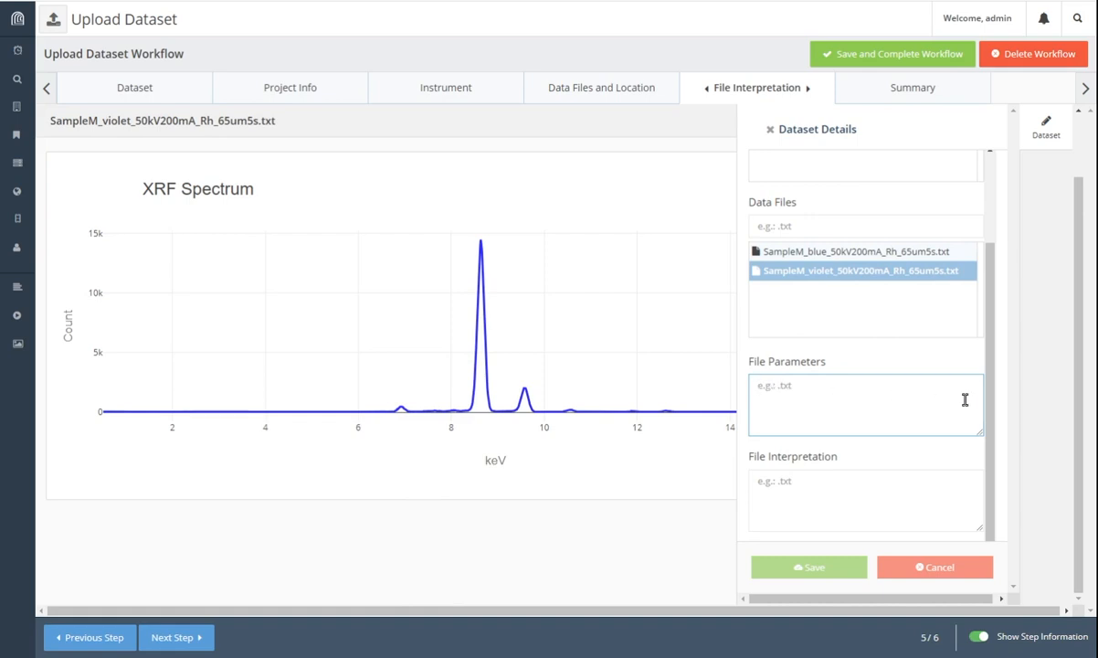
scroll(926, 393, up, 2)
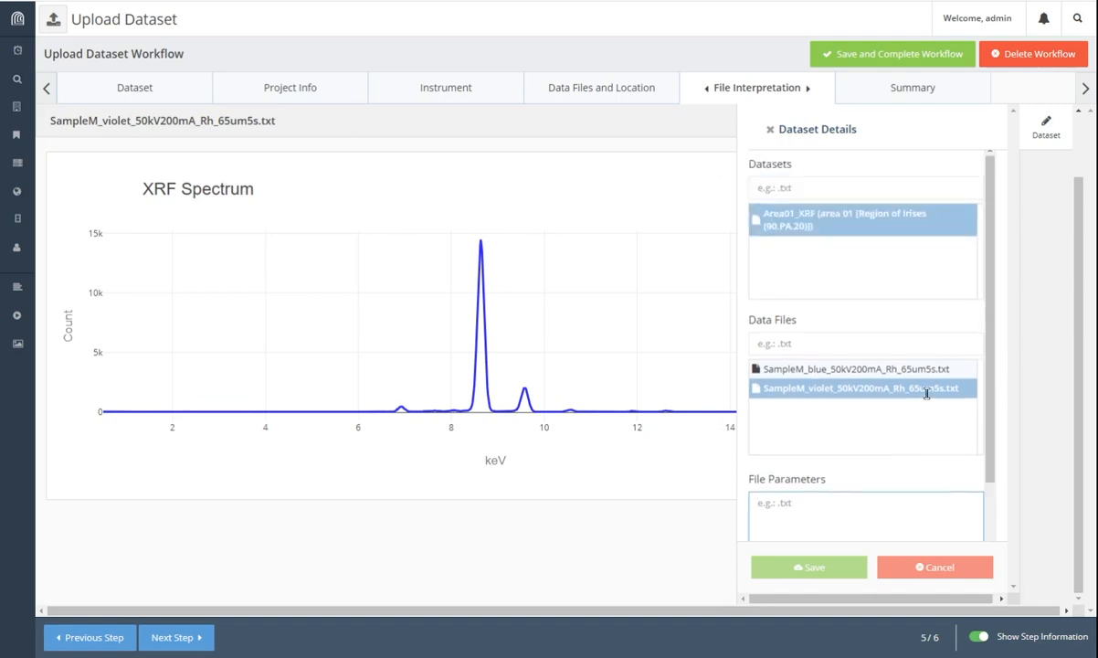
scroll(914, 375, down, 2)
scroll(890, 372, up, 2)
Step: Review the Area01_XRF files in the upload summary and complete the workflow
click(193, 639)
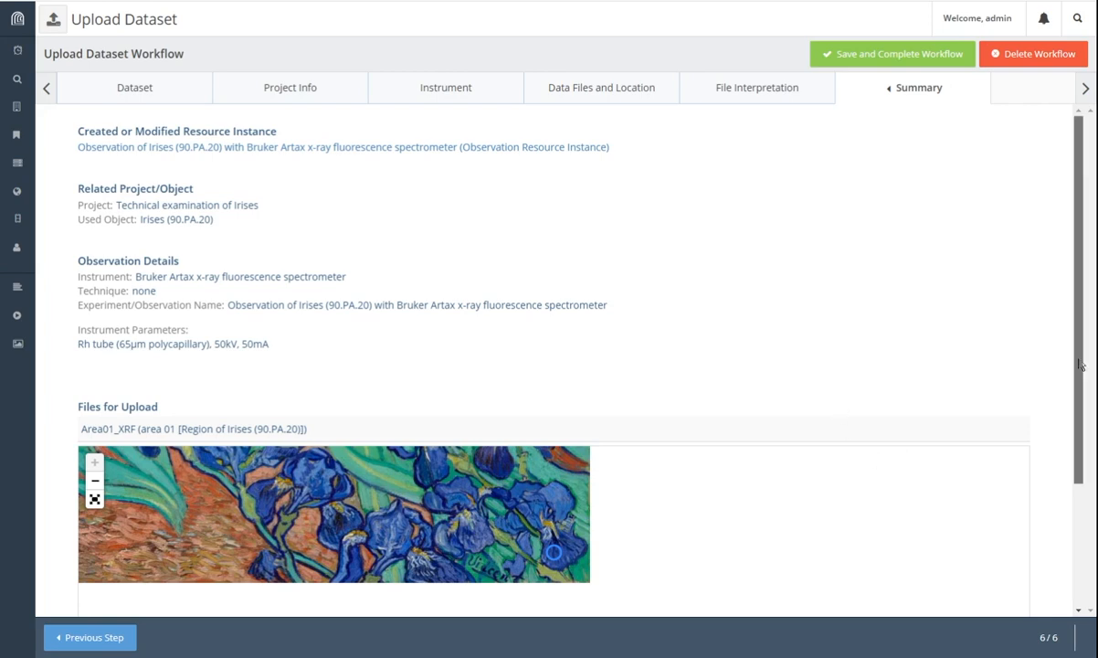
drag(1080, 379, 1080, 496)
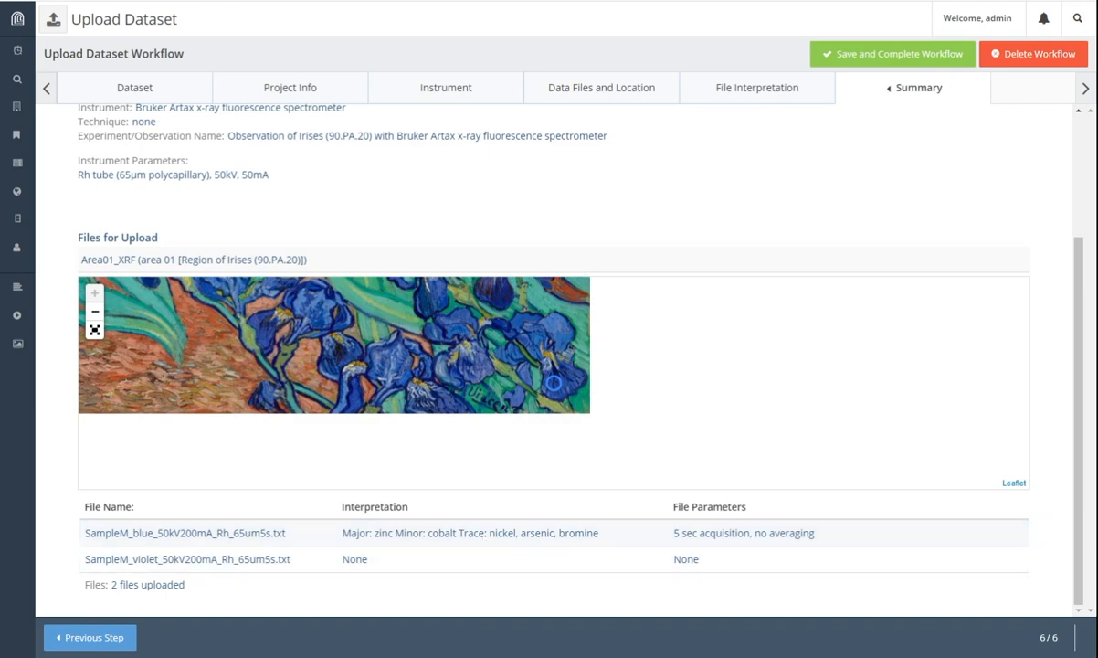
click(921, 60)
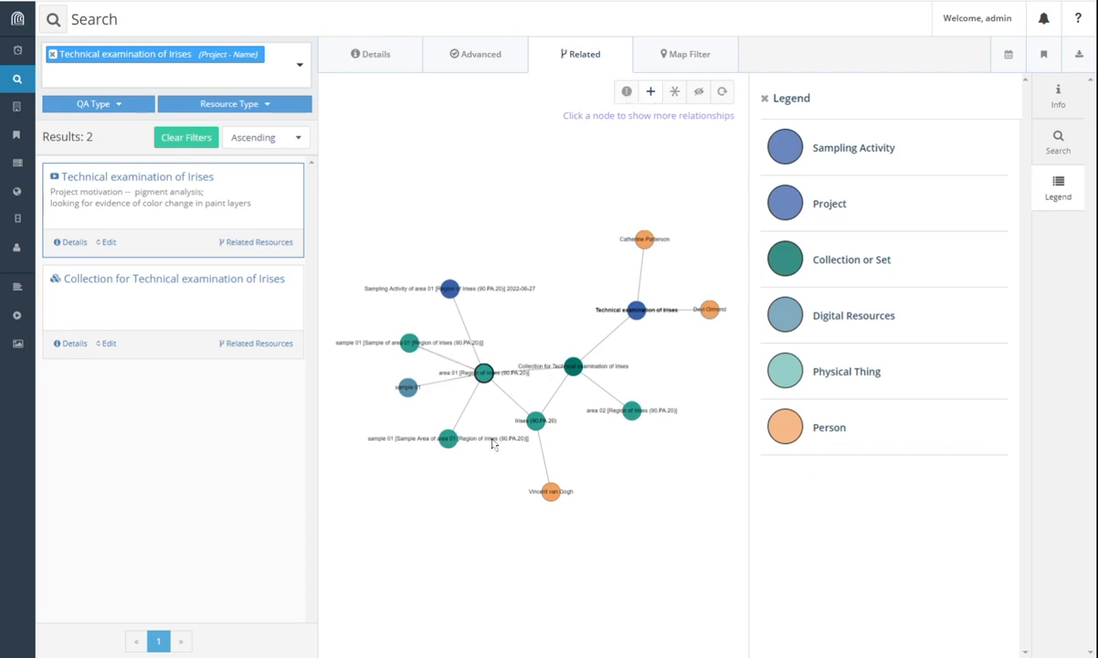
Step: Untangle the sample 01 and area 01 nodes so the Irises (90.PA.20) observation appears, linked to Area01_XRF
click(412, 345)
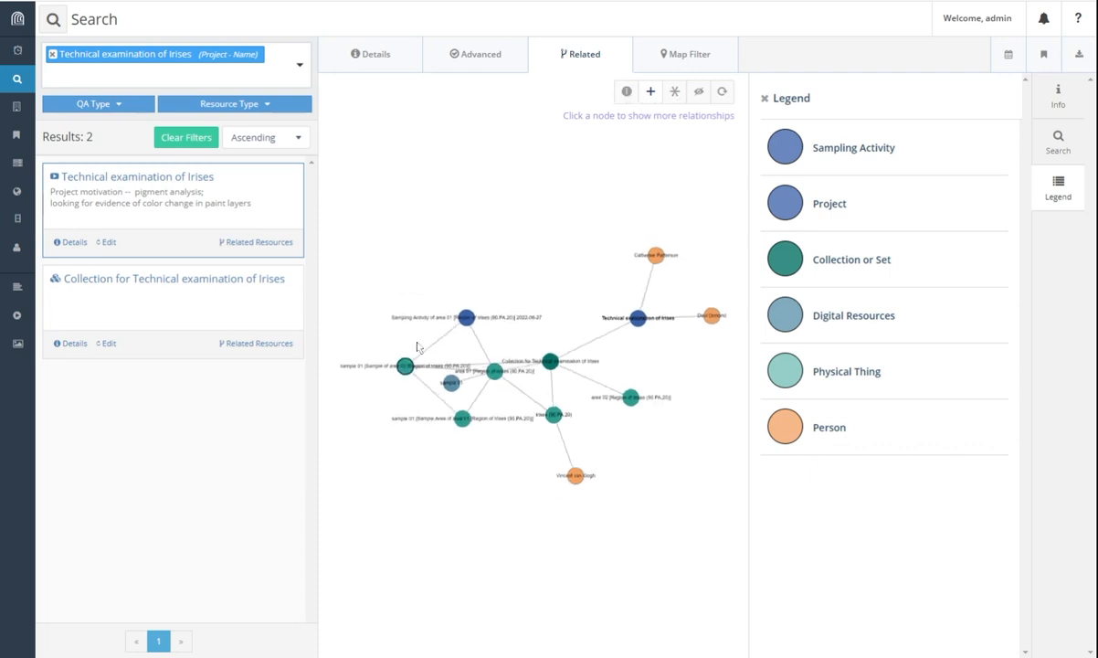
drag(391, 428, 514, 277)
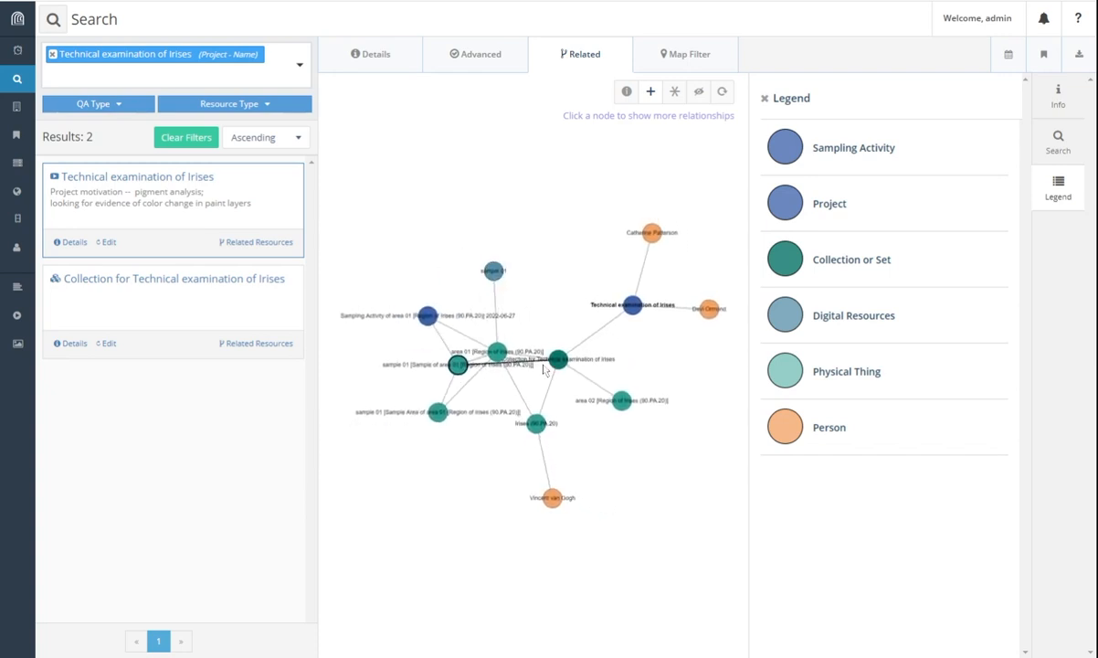
drag(498, 356, 388, 349)
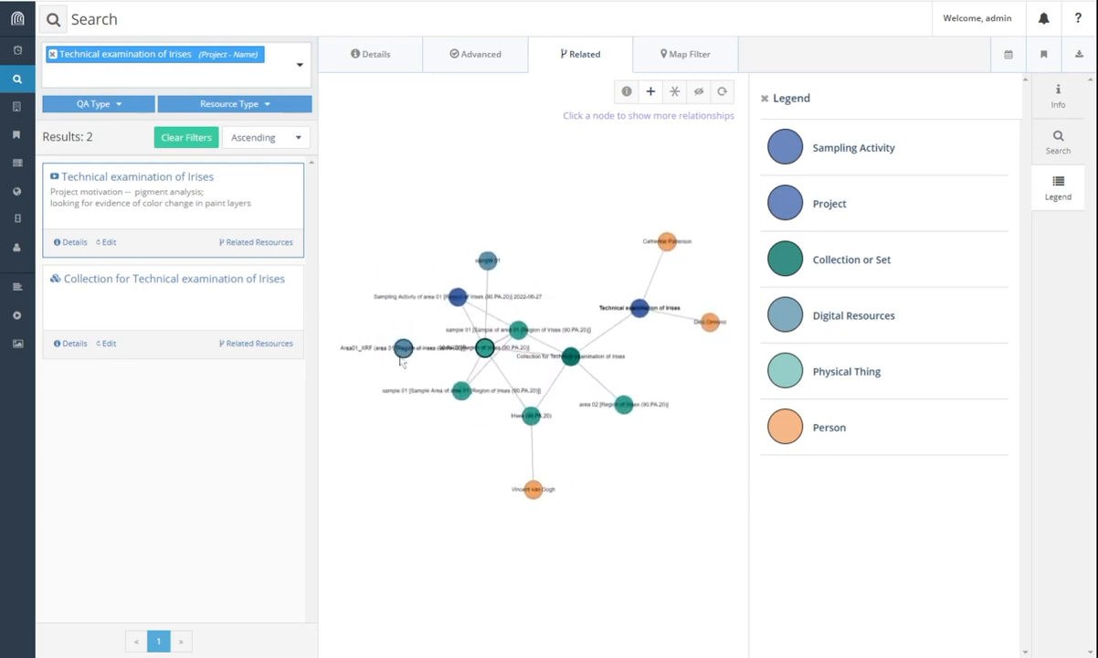
click(403, 346)
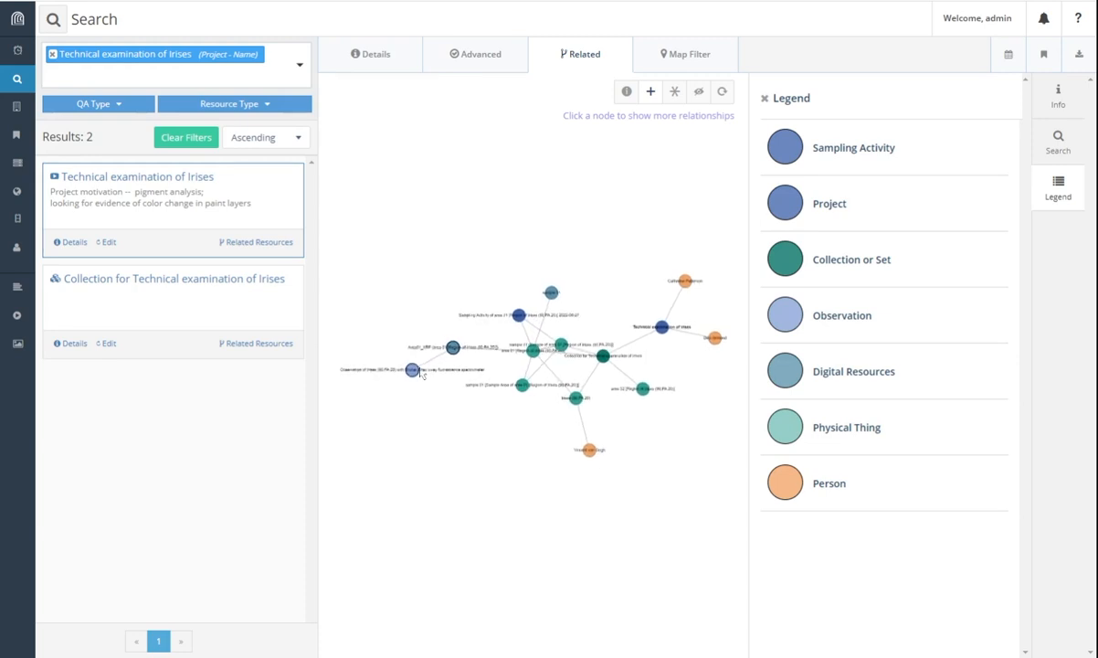